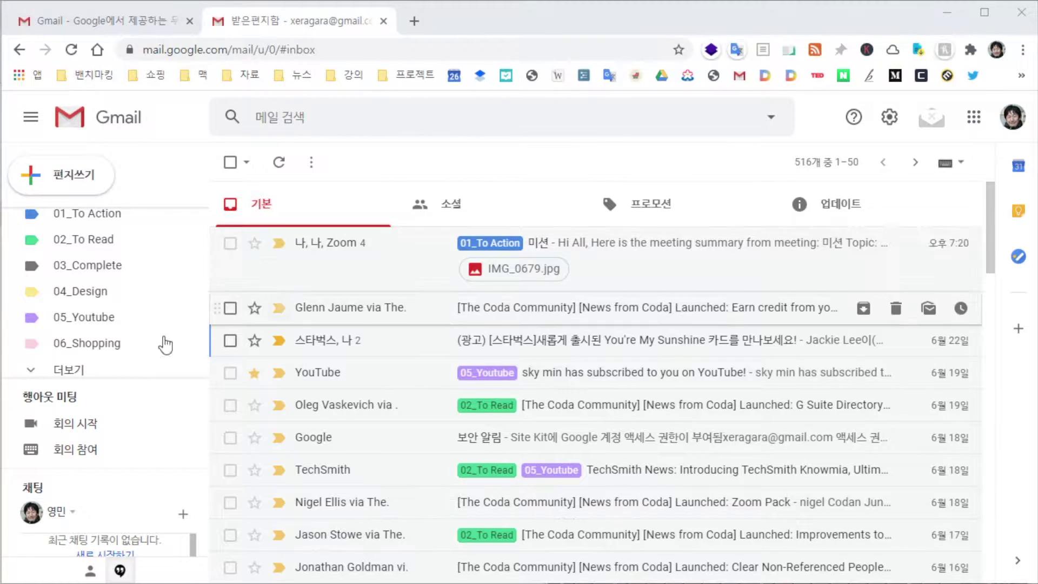
Open the Starbucks You're My Sunshine card mail and start a new label from its Labels menu
scroll(178, 341, up, 3)
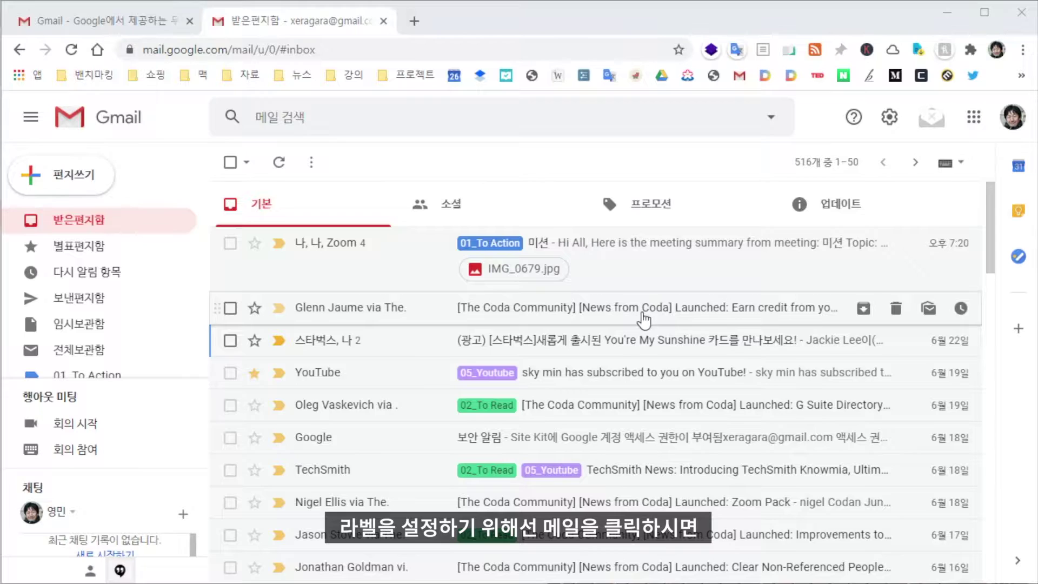
click(643, 346)
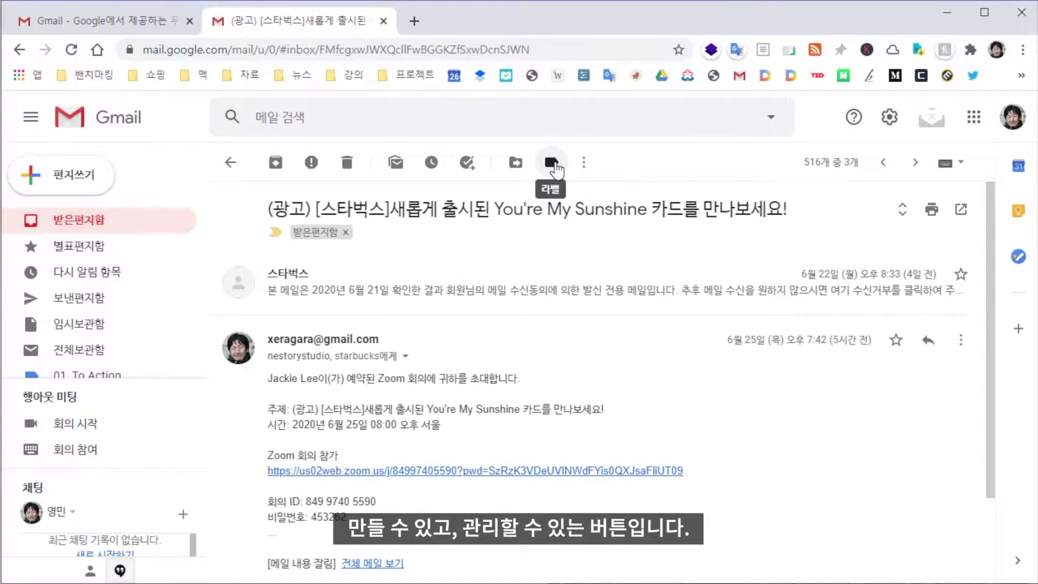
click(551, 163)
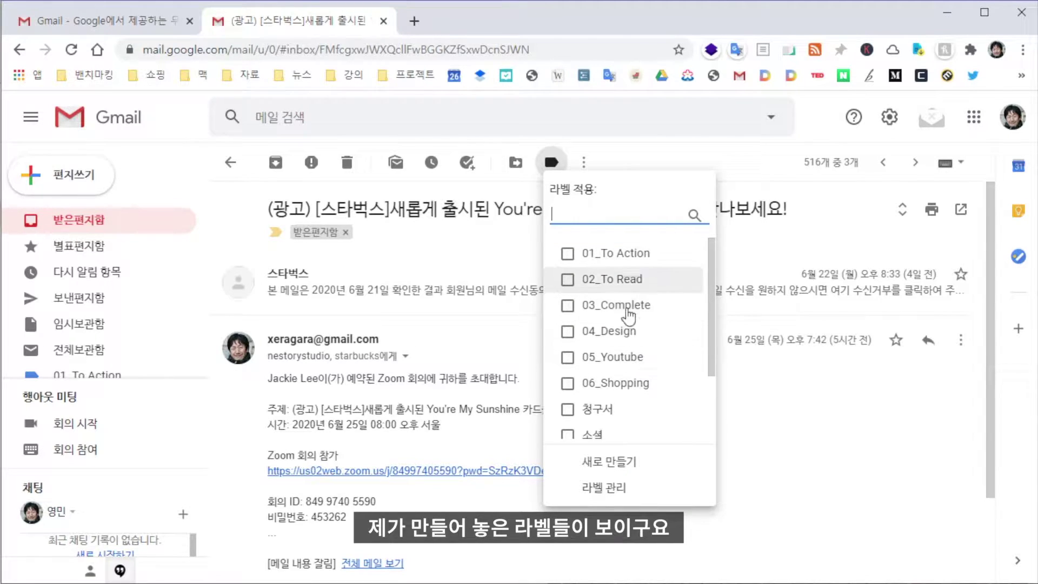
click(637, 462)
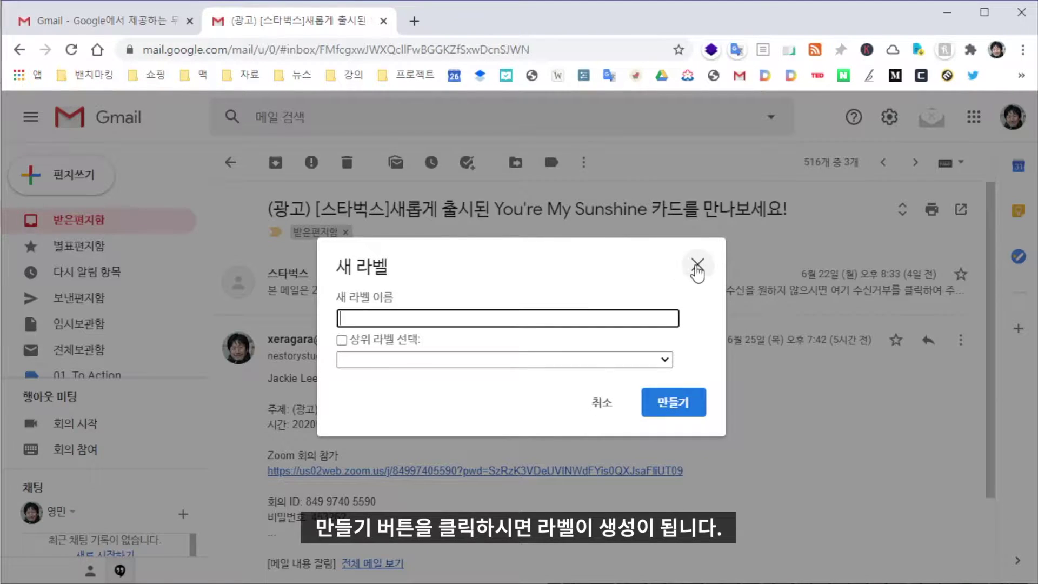
Dismiss the new-label form and preview a custom colour for 01_To Action without applying it
click(697, 266)
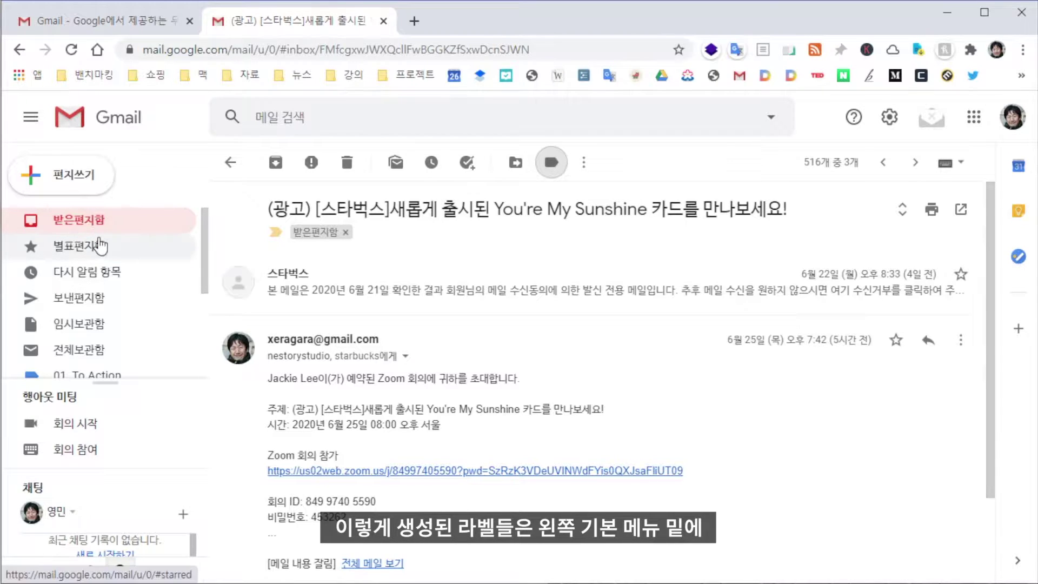
scroll(100, 270, down, 2)
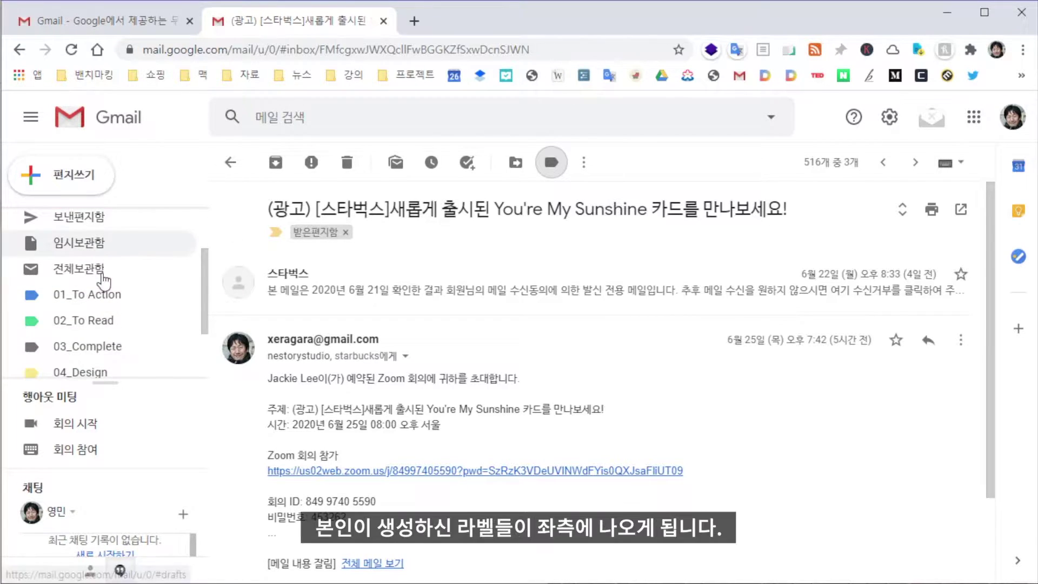
scroll(103, 303, down, 2)
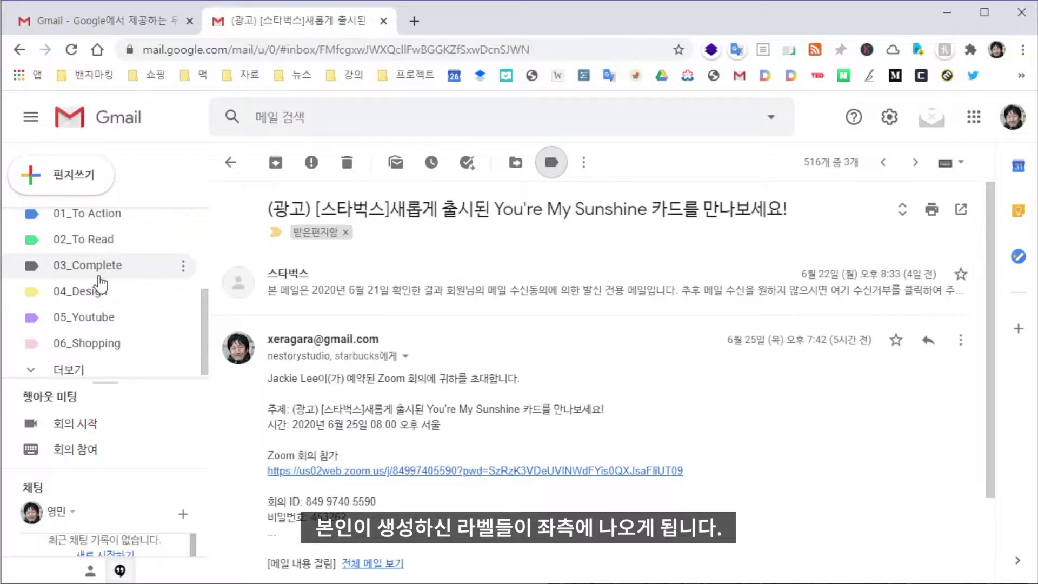
scroll(82, 302, up, 2)
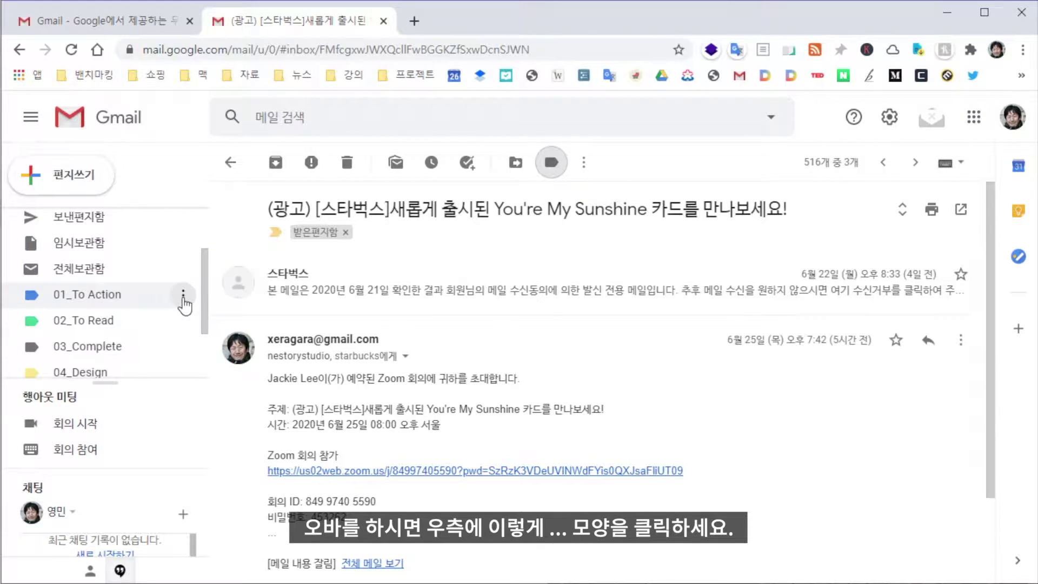
click(182, 294)
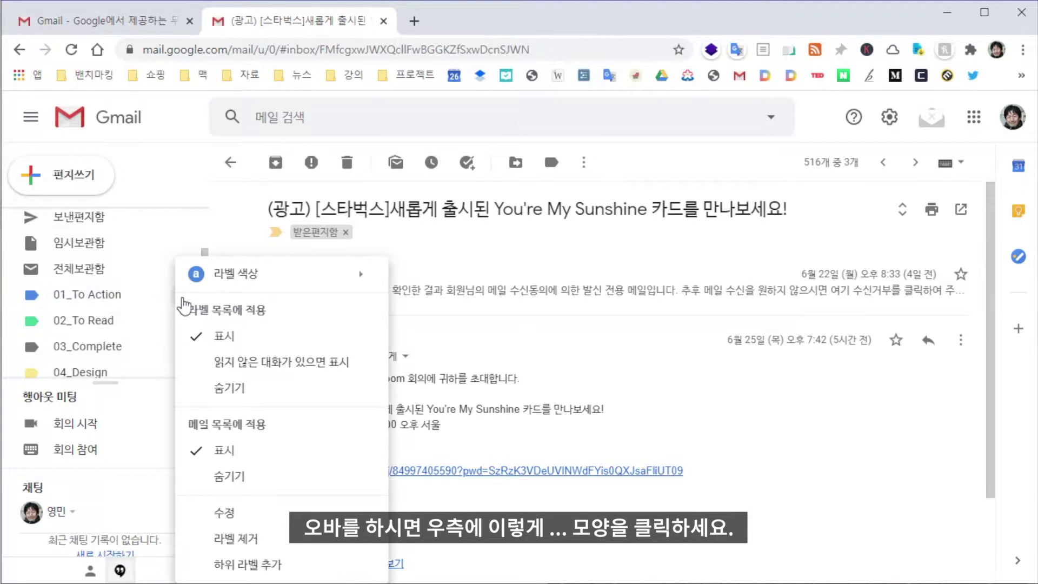
mouse_move(246, 276)
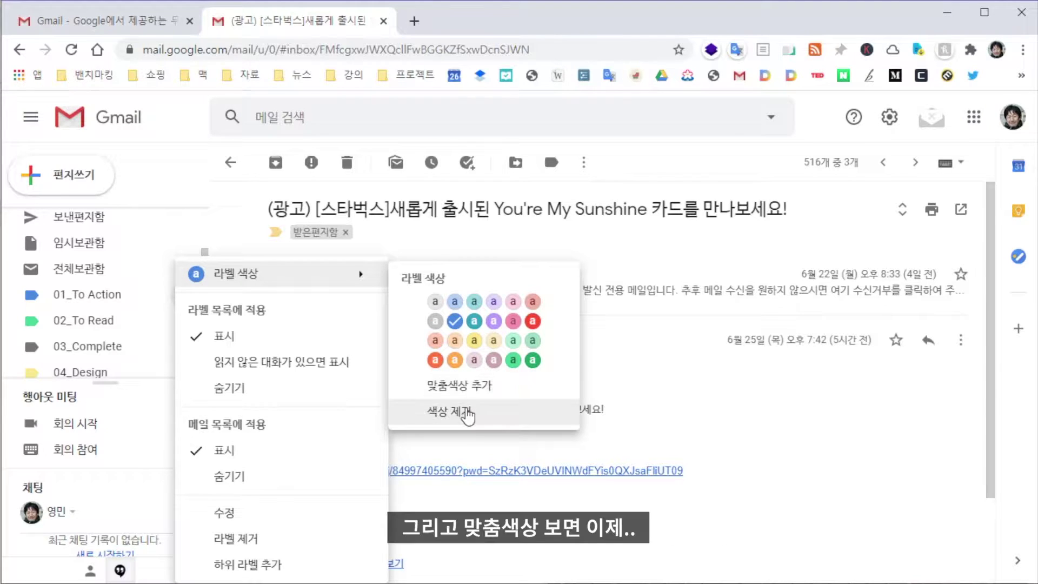
click(468, 390)
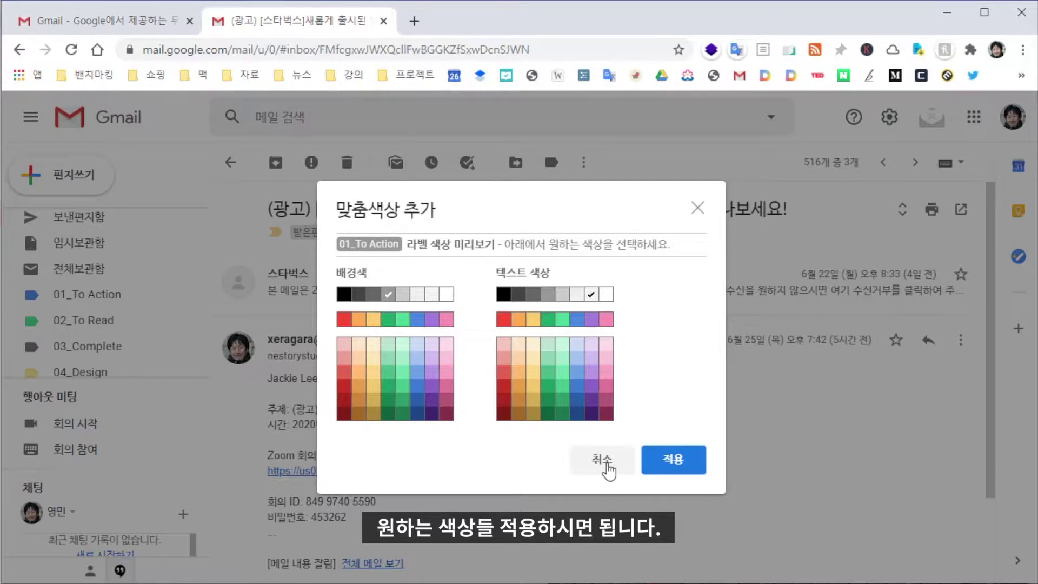
click(605, 469)
Open the 01_To Action label's edit form and close it unchanged
click(185, 295)
mouse_move(271, 276)
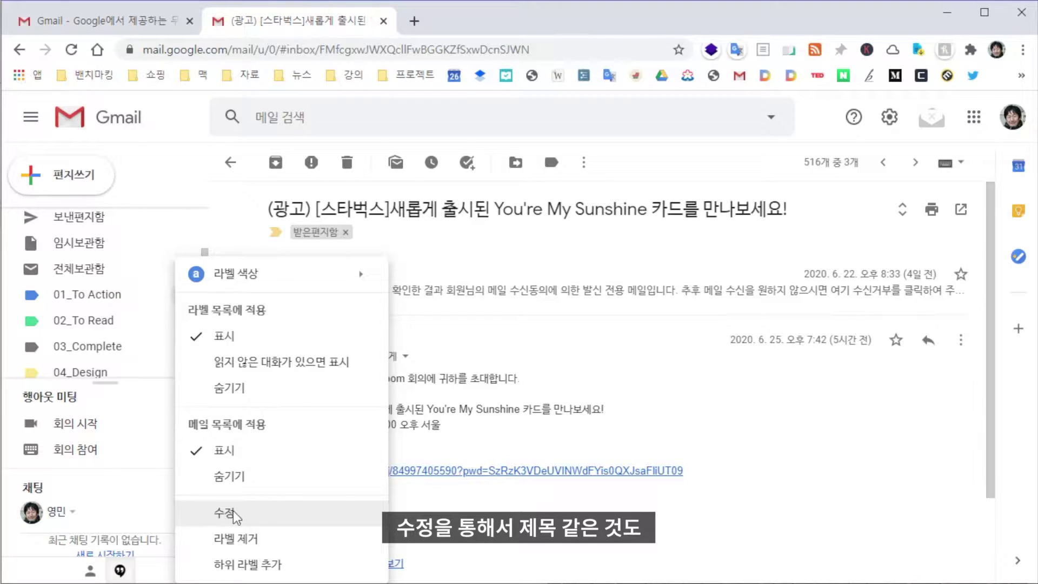
click(227, 513)
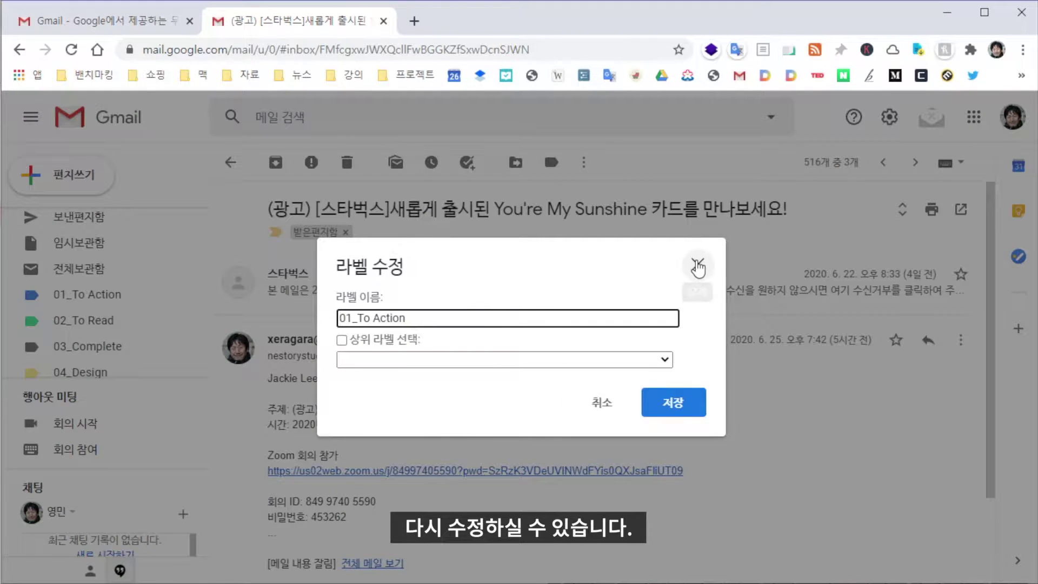
click(697, 265)
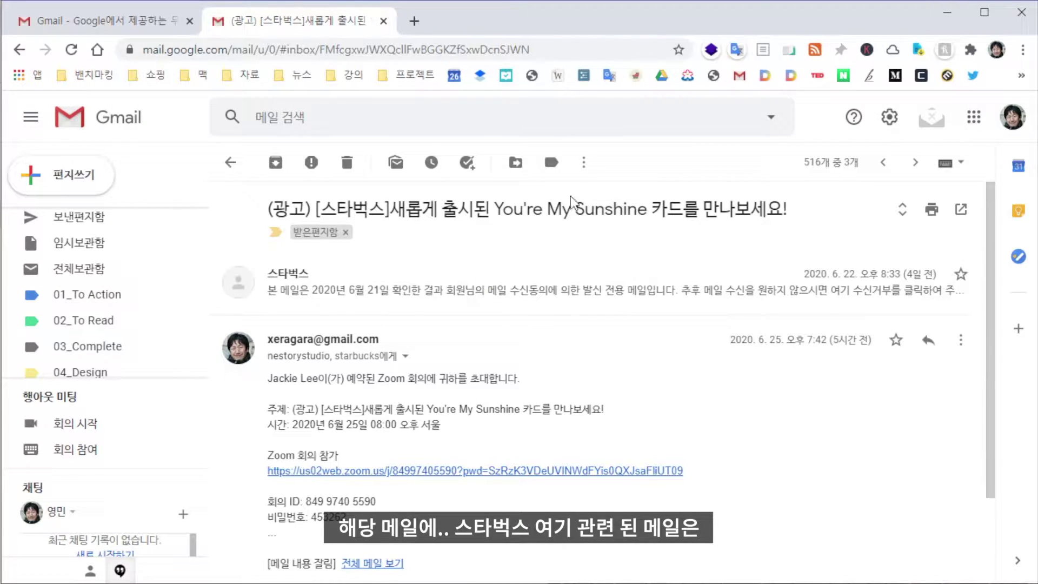
Apply the 06_Shopping and 01_To Action labels to the Starbucks mail
click(554, 163)
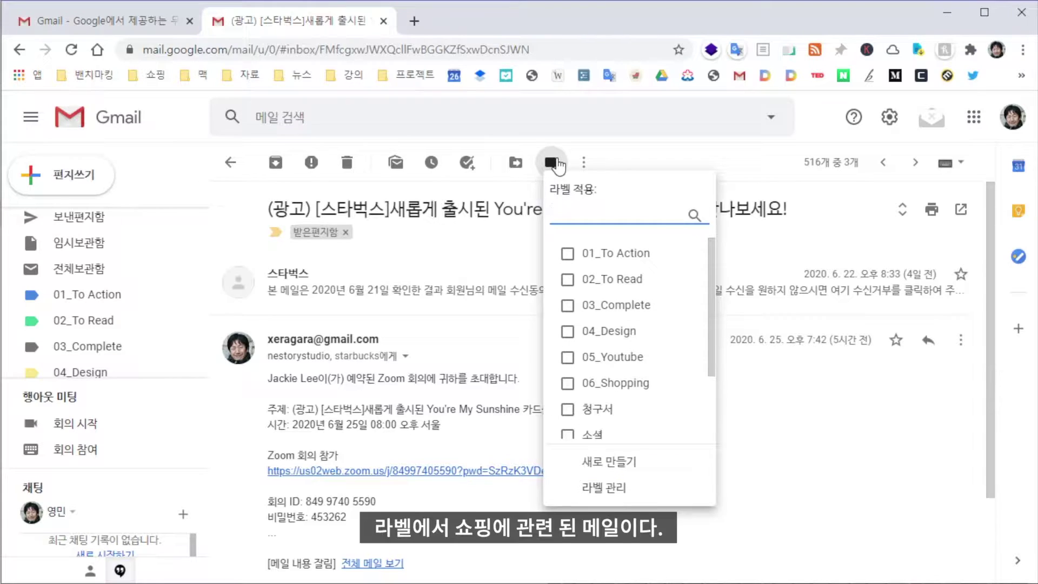
click(567, 385)
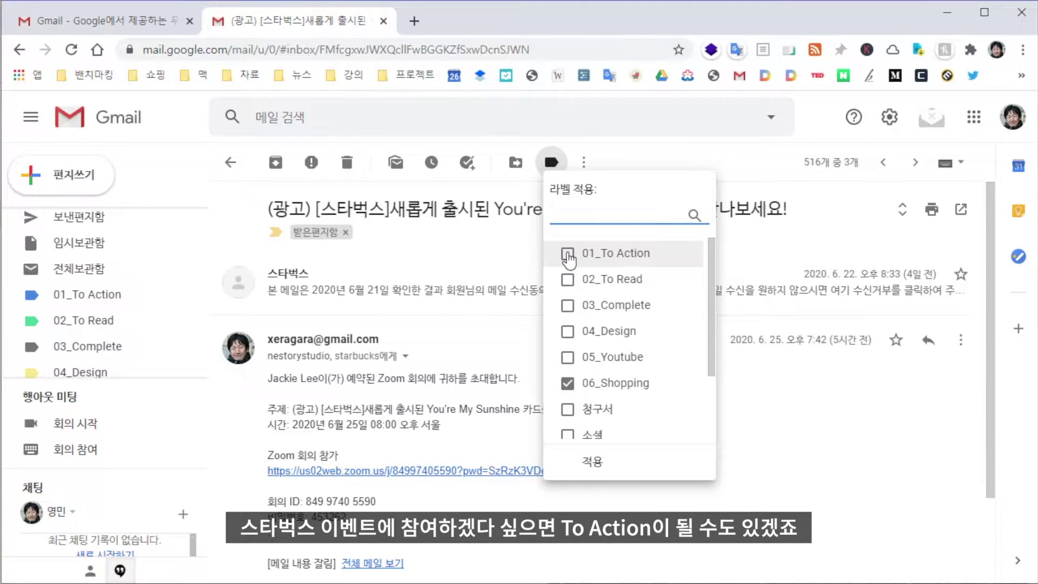
click(567, 254)
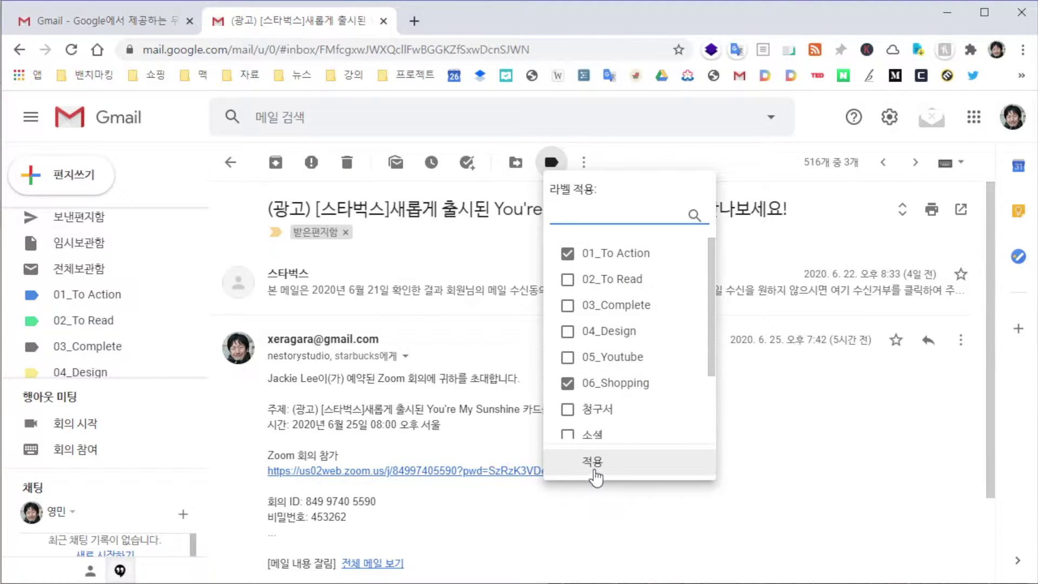
click(583, 462)
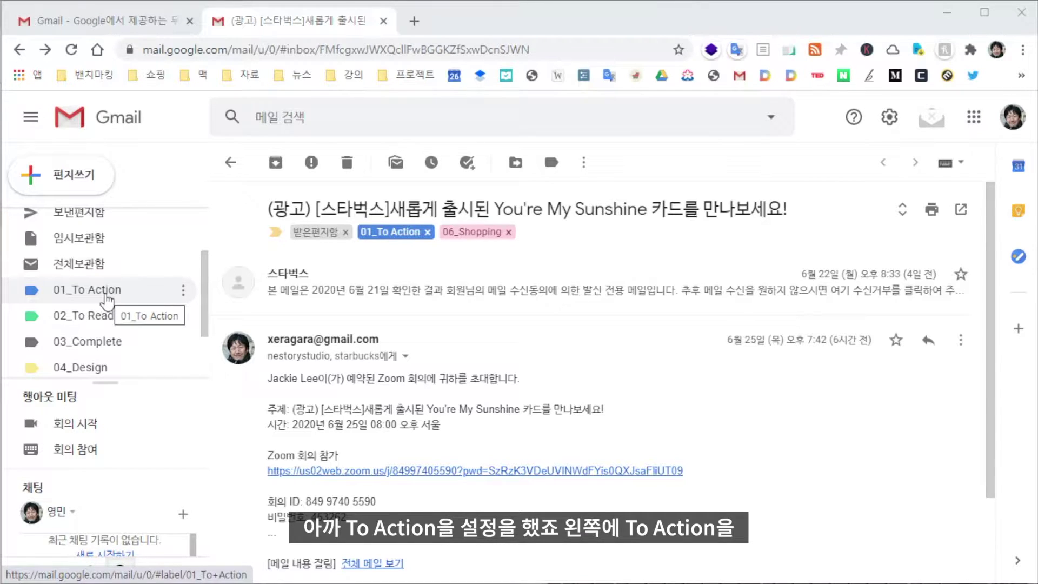
Browse the 01_To Action and 02_To Read label views, then go back to 01_To Action
click(104, 292)
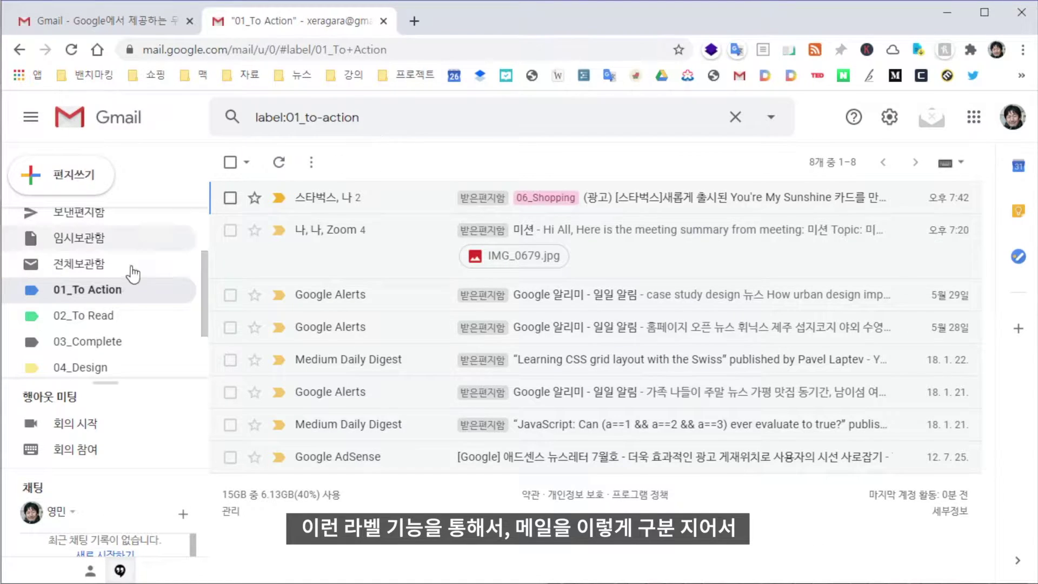
click(117, 316)
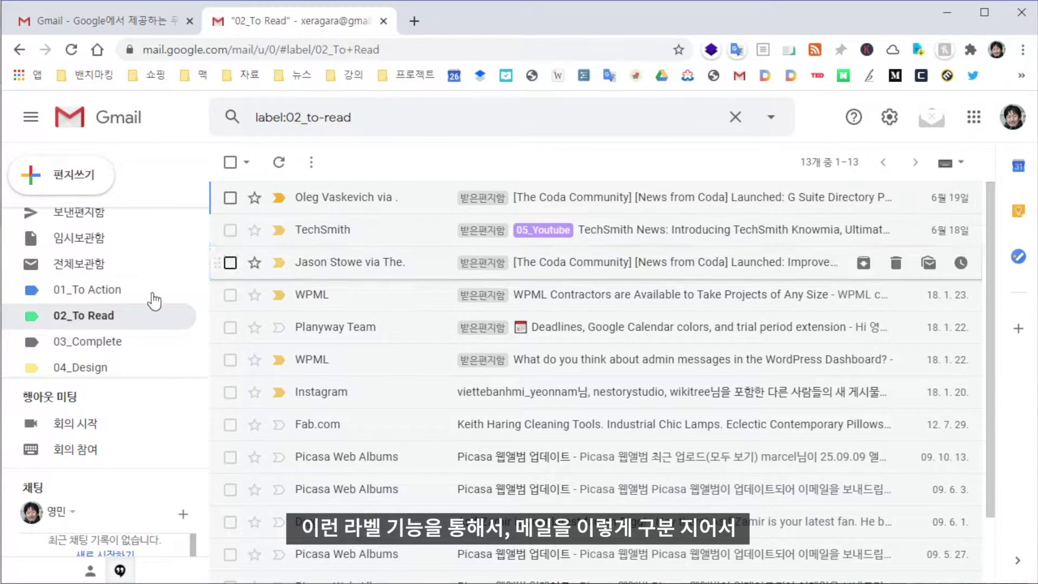
click(93, 297)
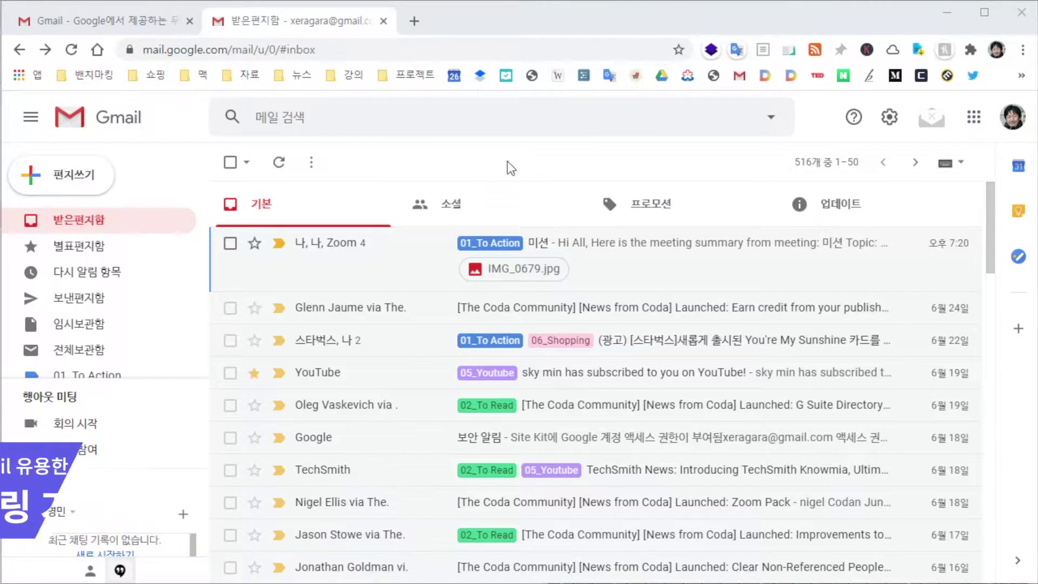
Switch to the Social inbox tab and scroll through its YouTube notification mails
click(486, 208)
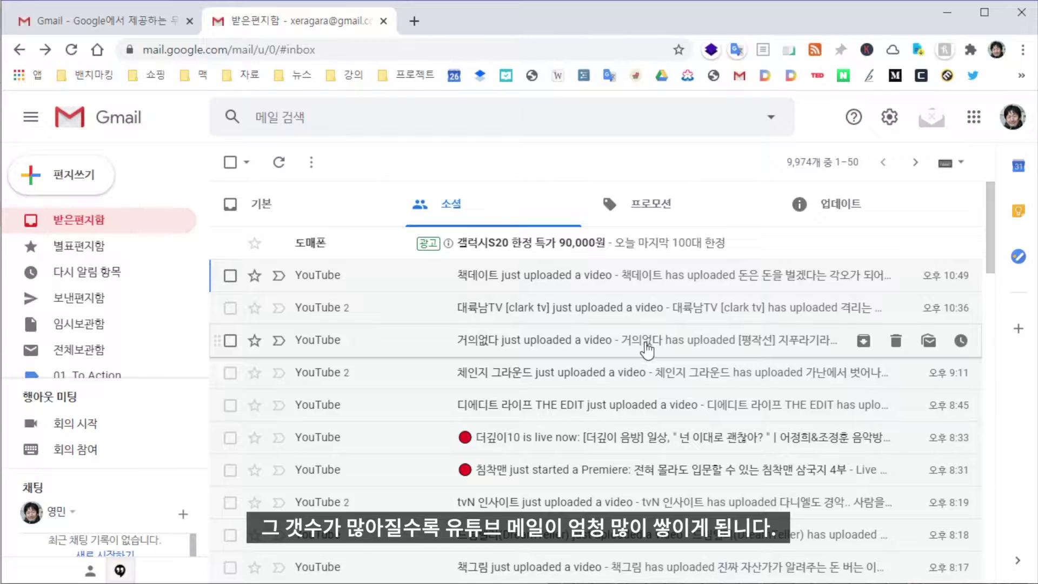
scroll(647, 350, down, 4)
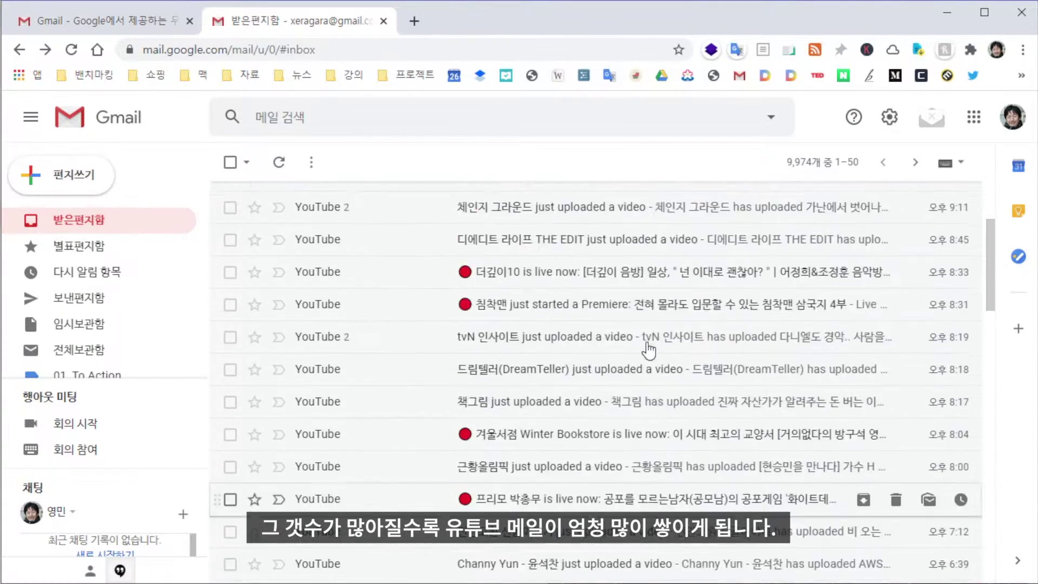
scroll(647, 350, up, 4)
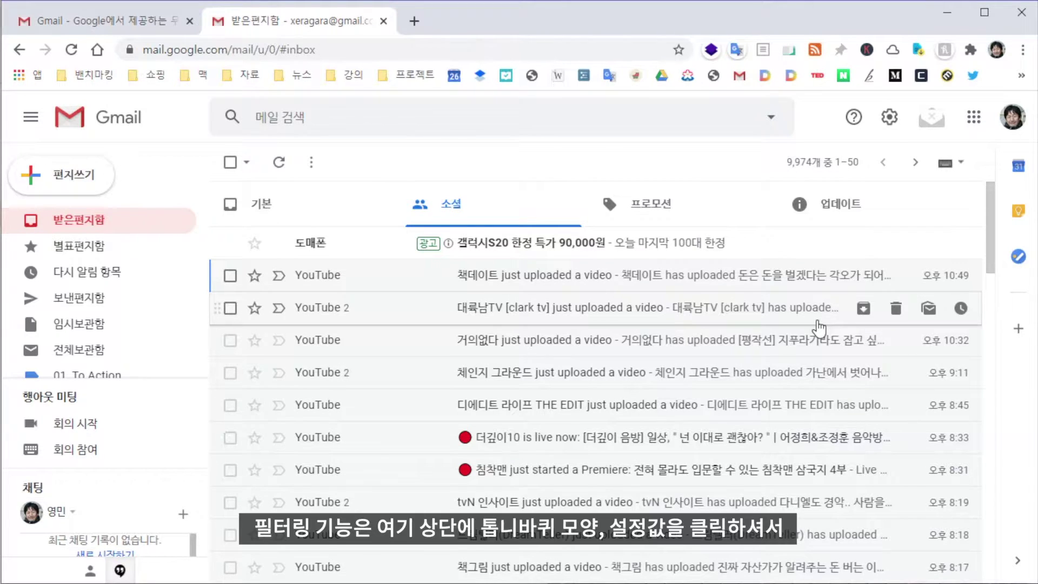
Go to See all settings and the Filters and Blocked Addresses tab
click(889, 117)
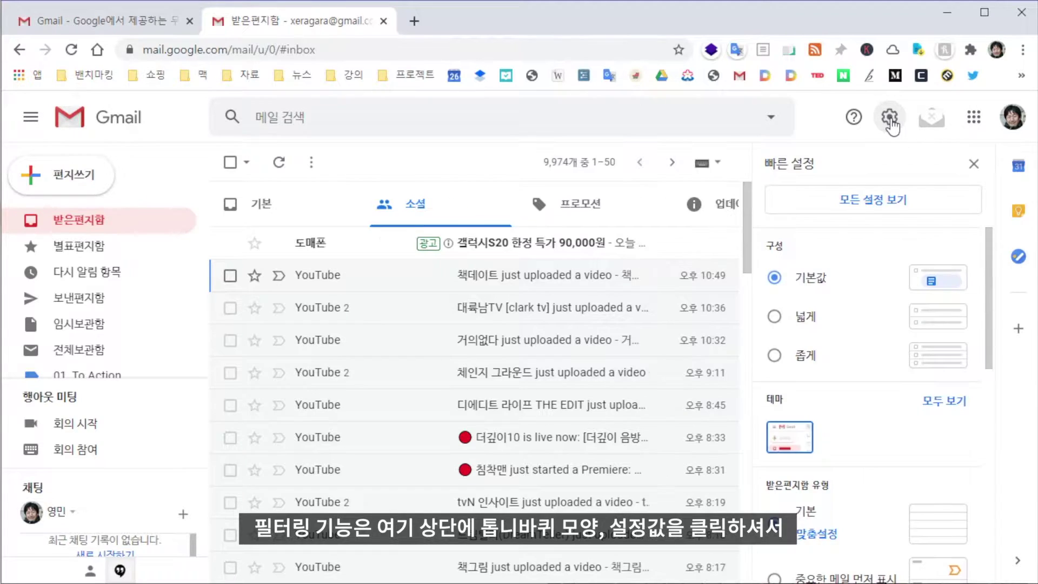
click(874, 200)
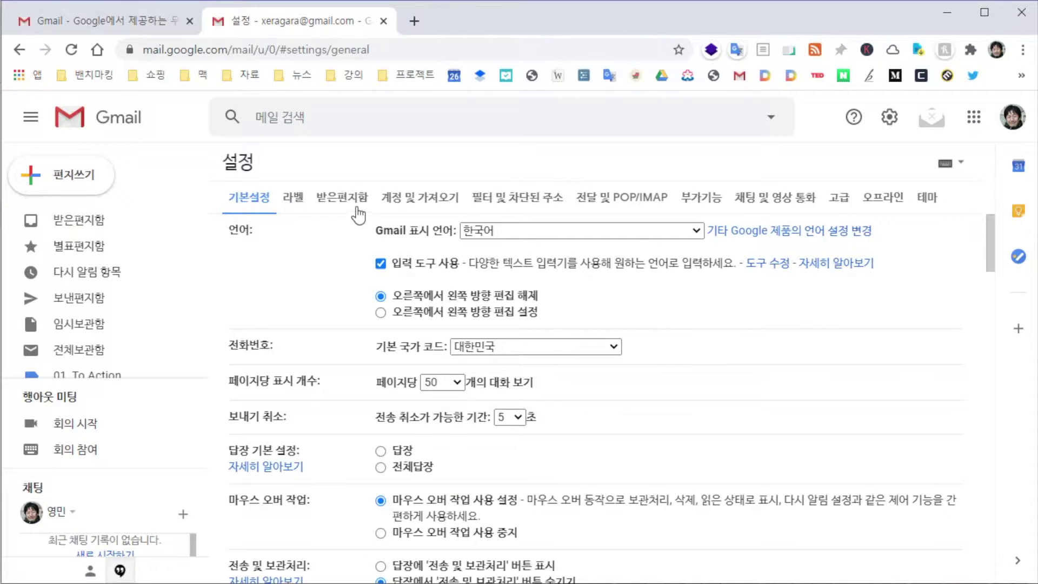
click(536, 204)
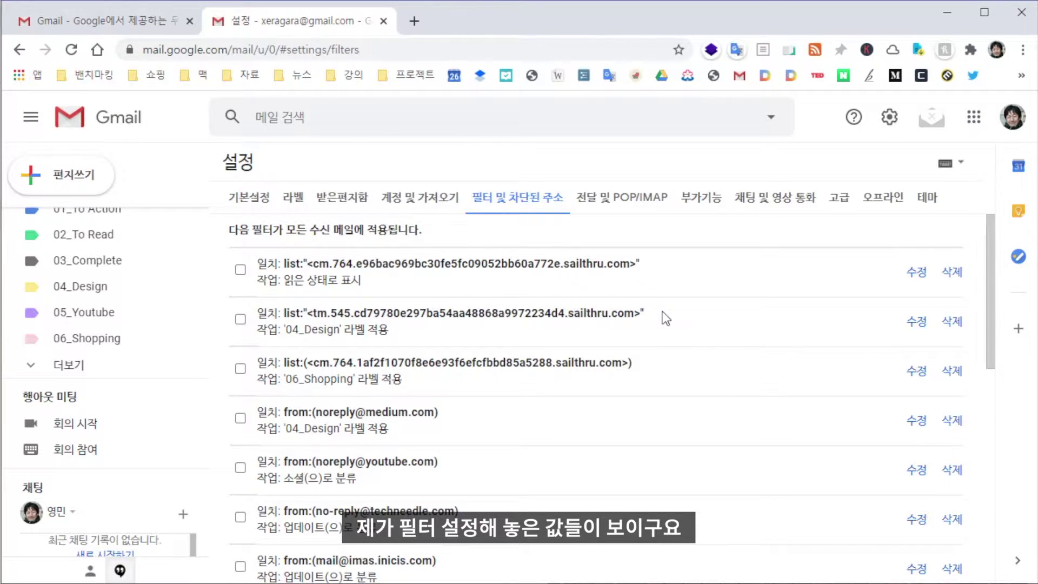
scroll(665, 318, down, 10)
Start a new filter and enter 새 댓글 as its subject criterion
click(564, 385)
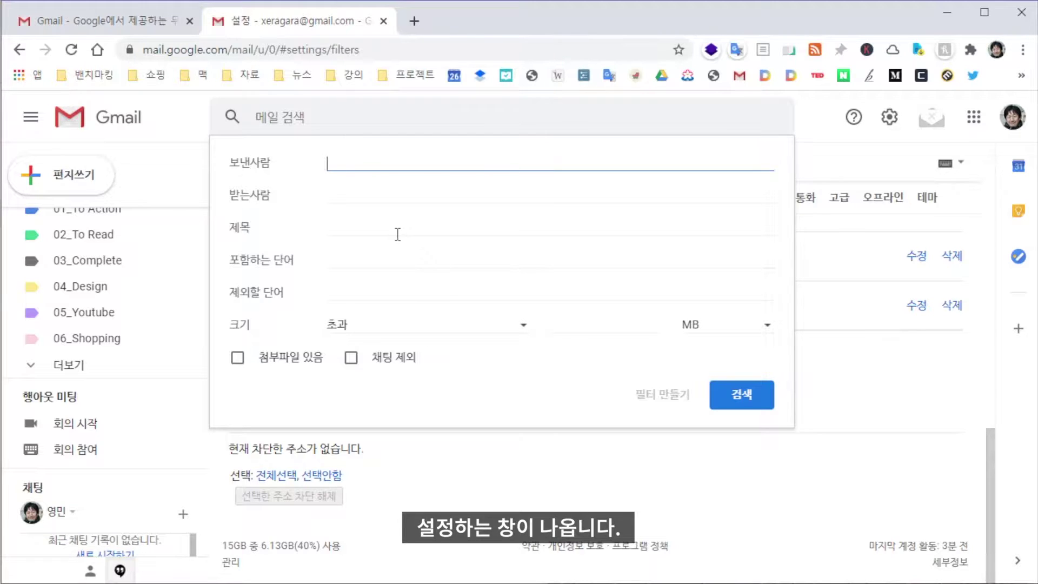
click(360, 194)
click(338, 234)
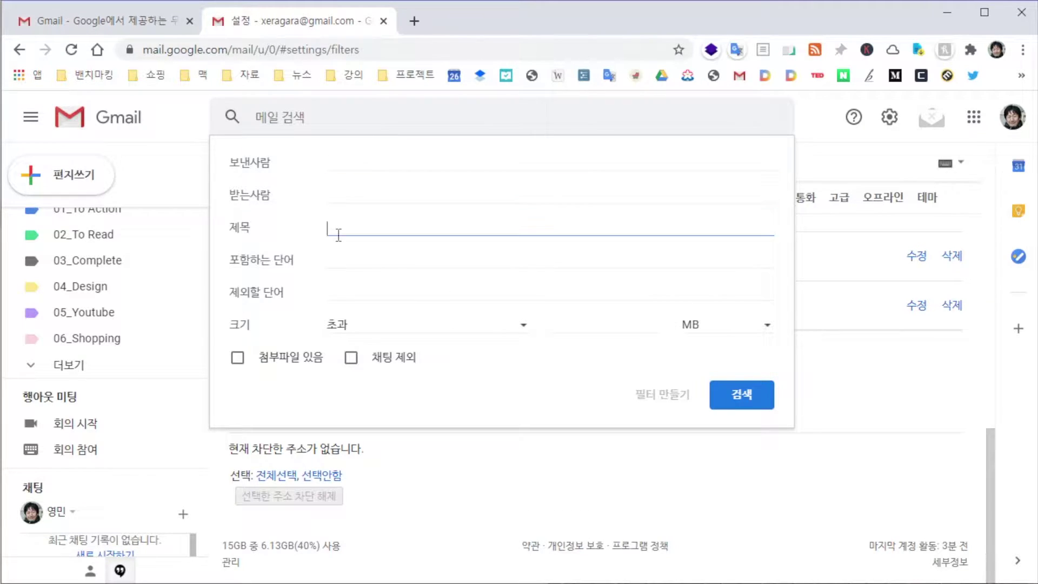
click(346, 265)
click(351, 297)
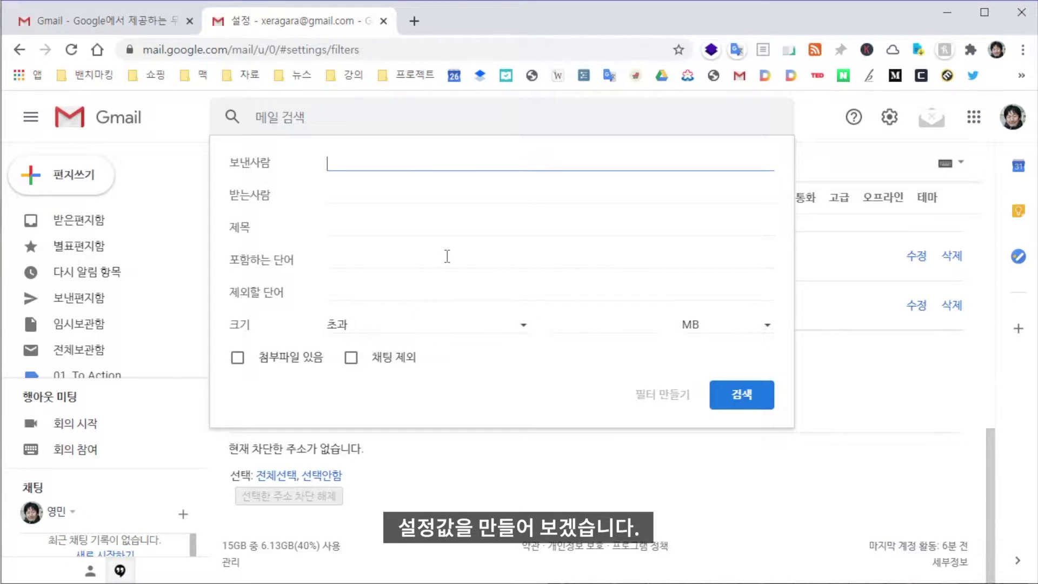
click(382, 230)
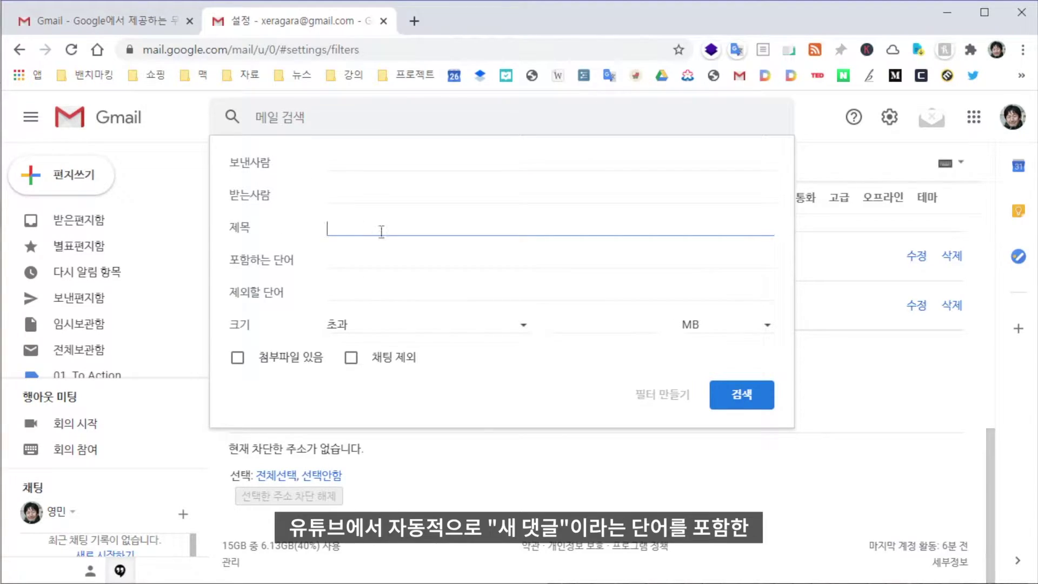
text(새 댓글)
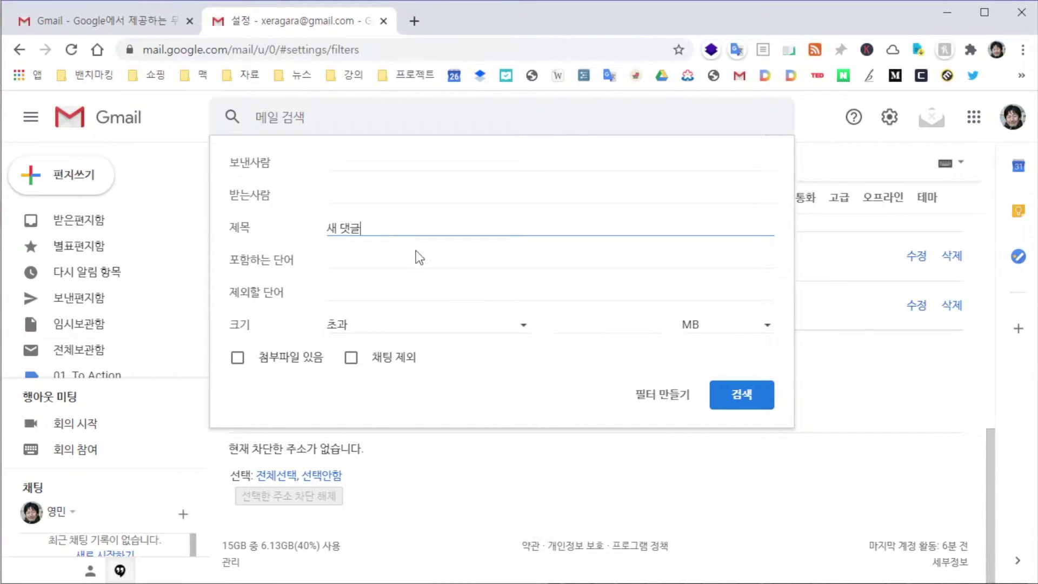
Make the filter star matches, apply the 05_Youtube label, and select the work forwarding address
click(668, 398)
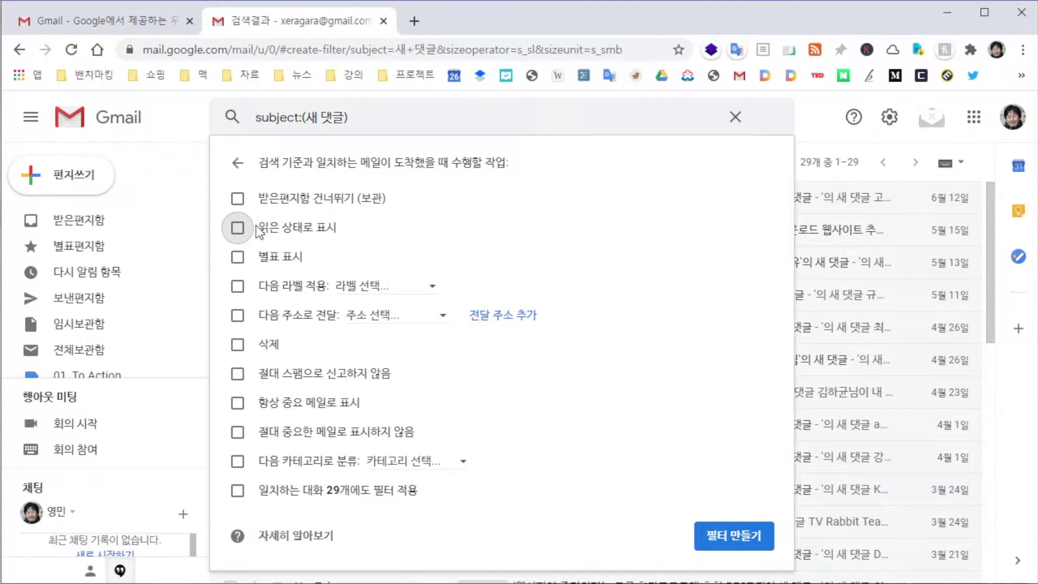
click(241, 262)
click(288, 284)
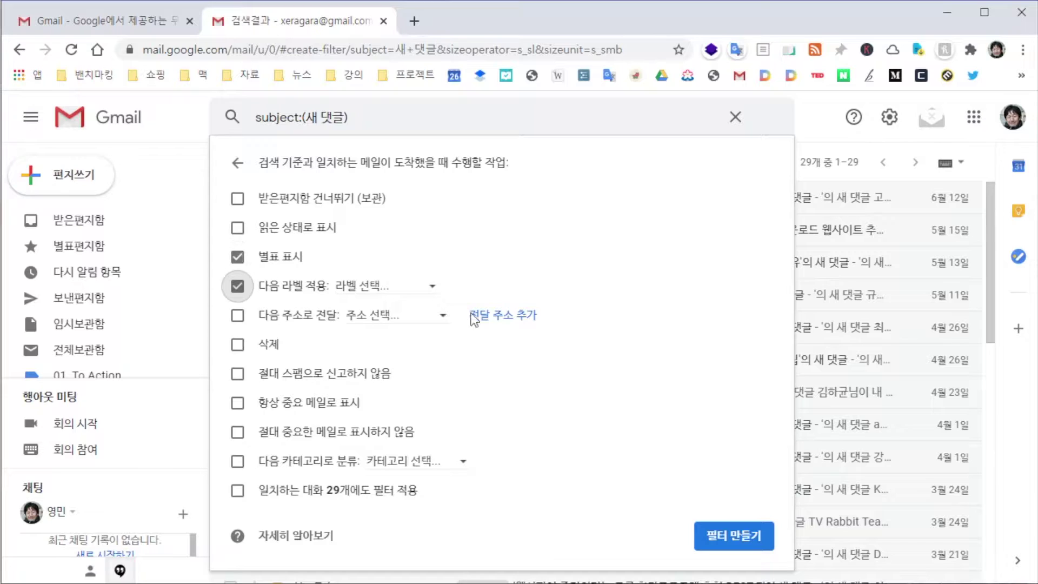
click(385, 295)
click(439, 459)
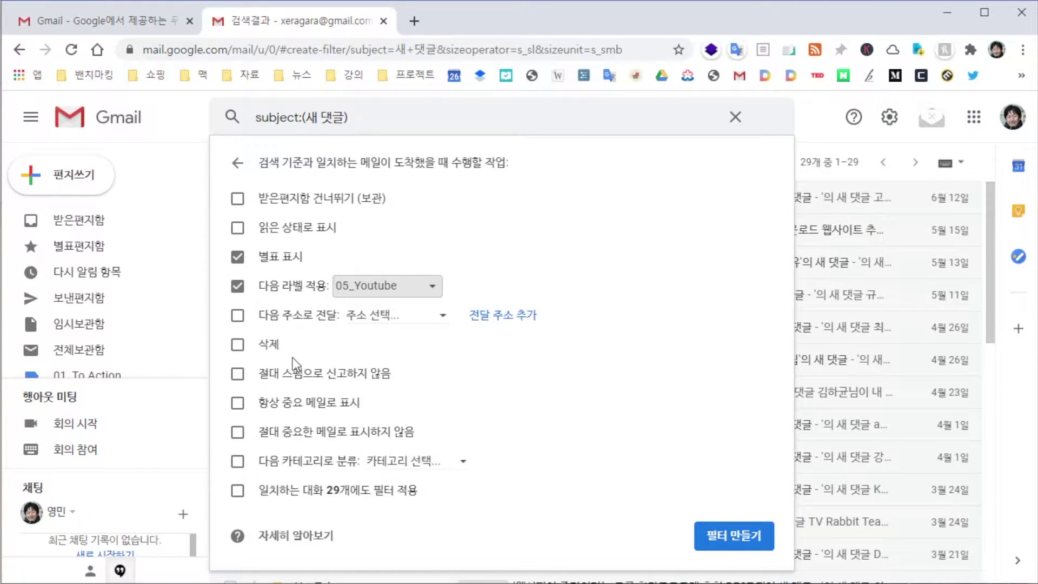
click(407, 321)
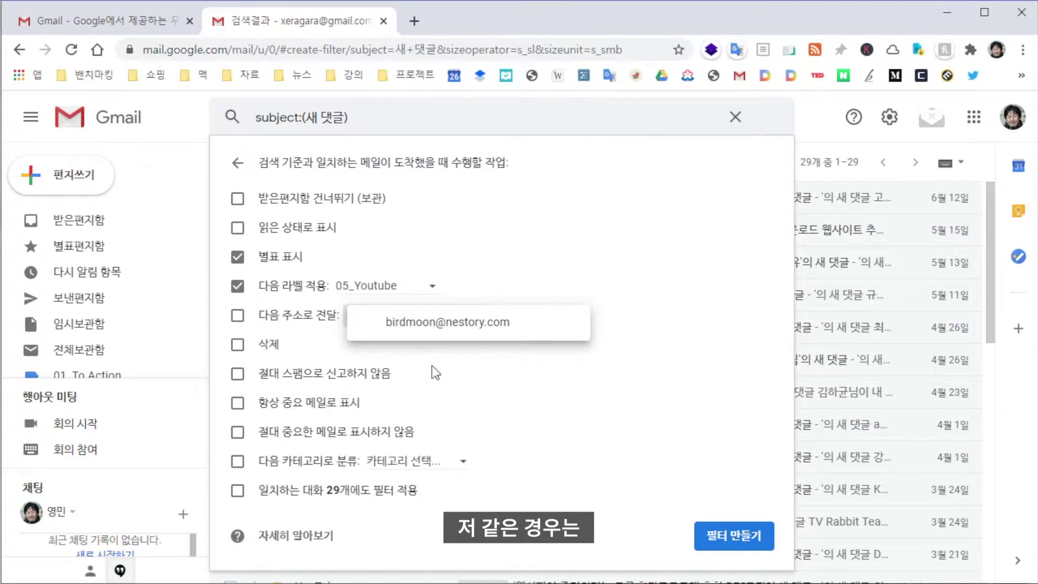
click(464, 338)
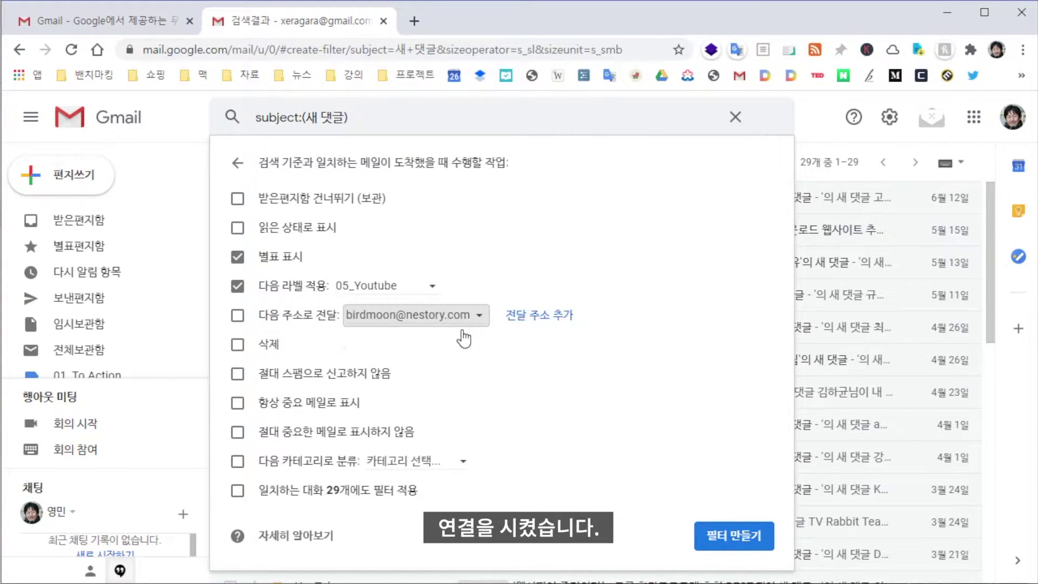
click(533, 315)
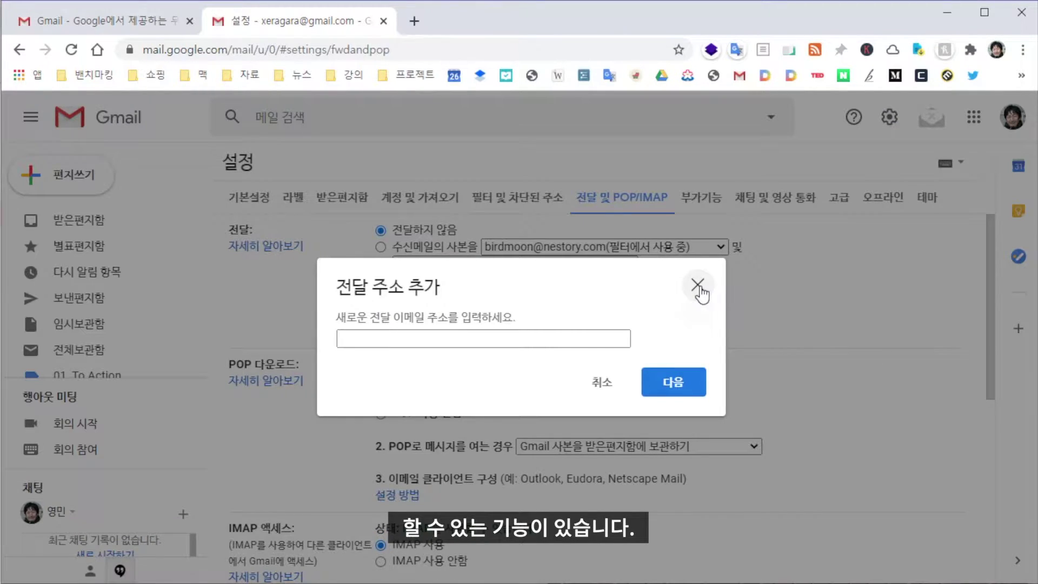
click(697, 284)
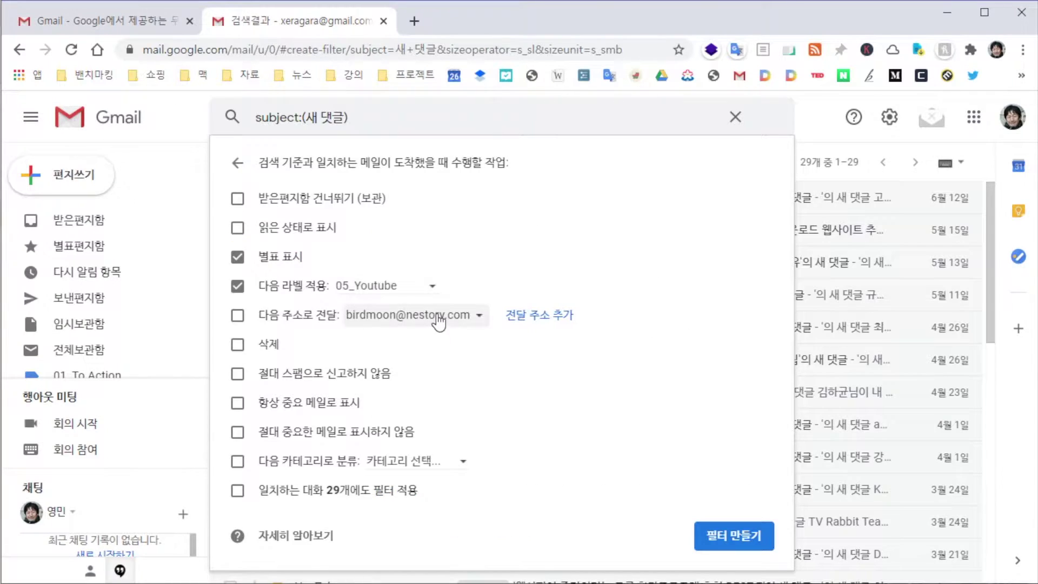
Turn on forwarding to the work address and create the 새 댓글 filter
click(439, 319)
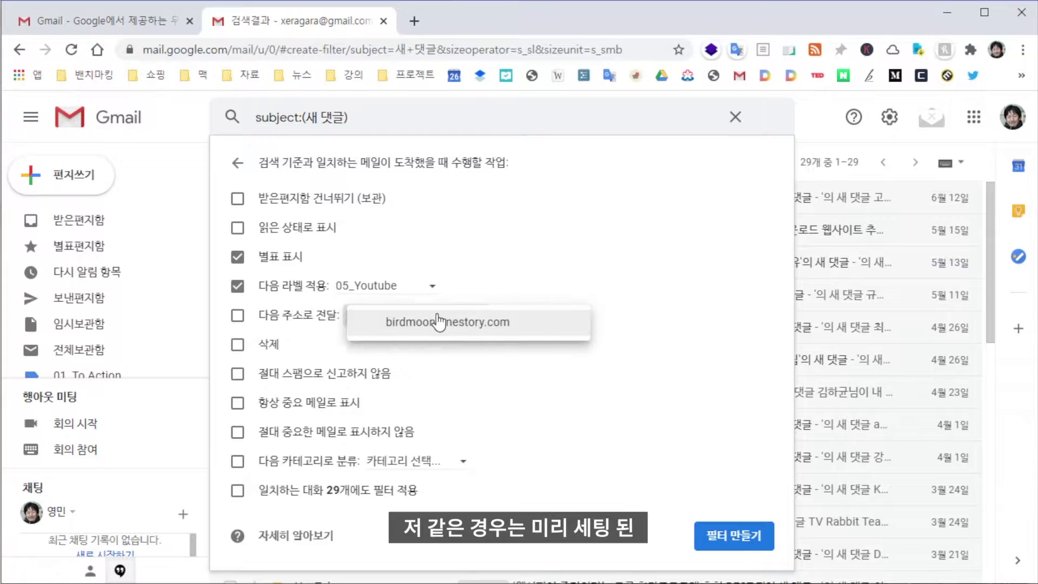
click(504, 325)
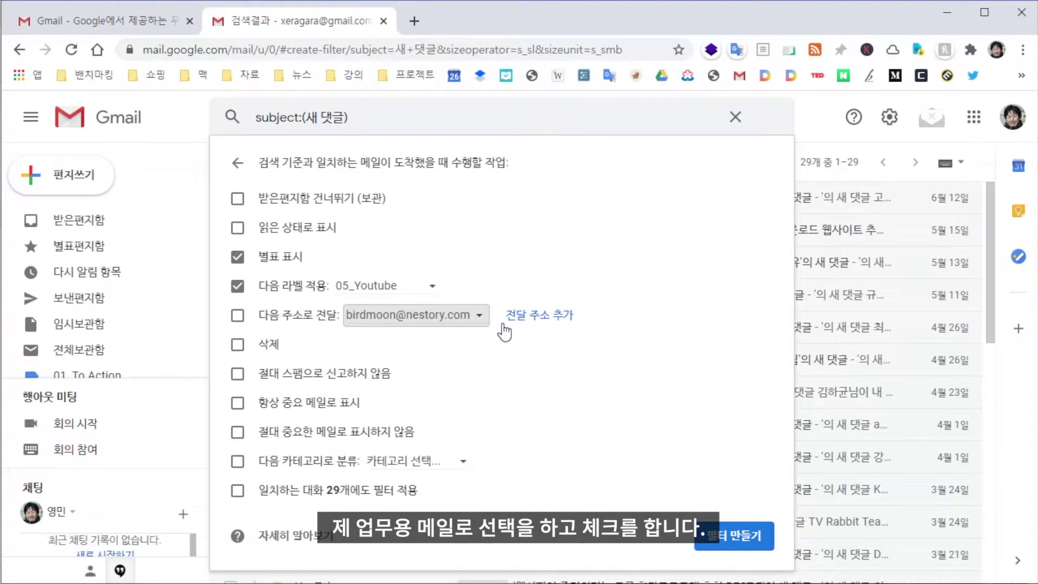
click(237, 315)
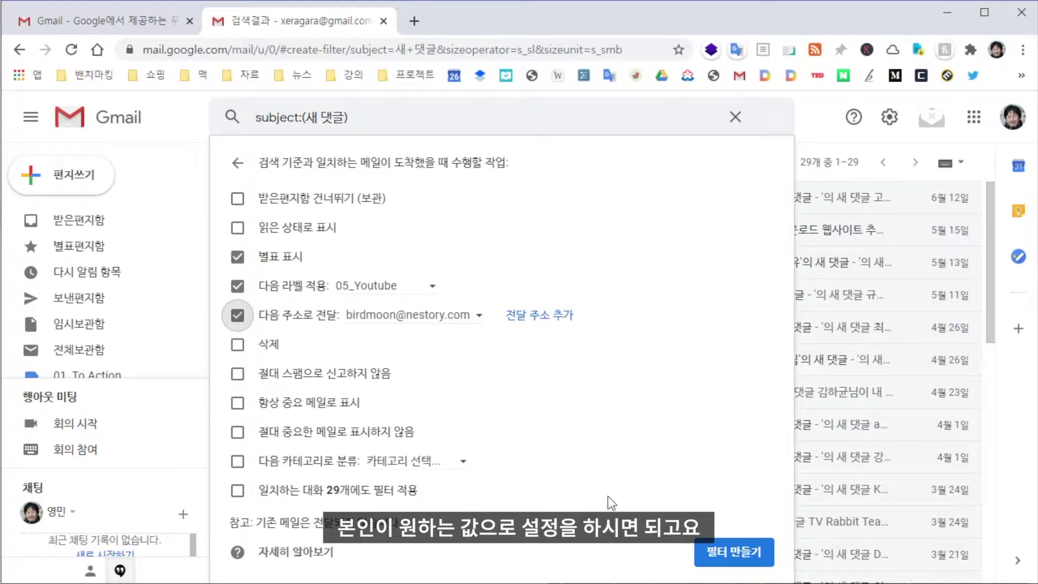
click(724, 554)
Open the newest YouTube comment email under 05_Youtube, then switch browser tabs
scroll(479, 370, down, 10)
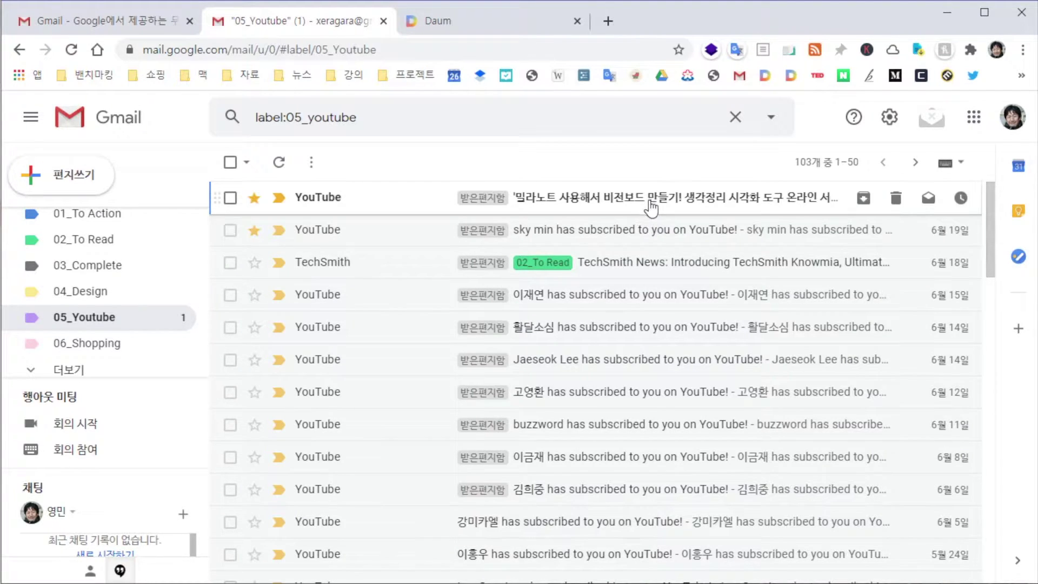
click(651, 207)
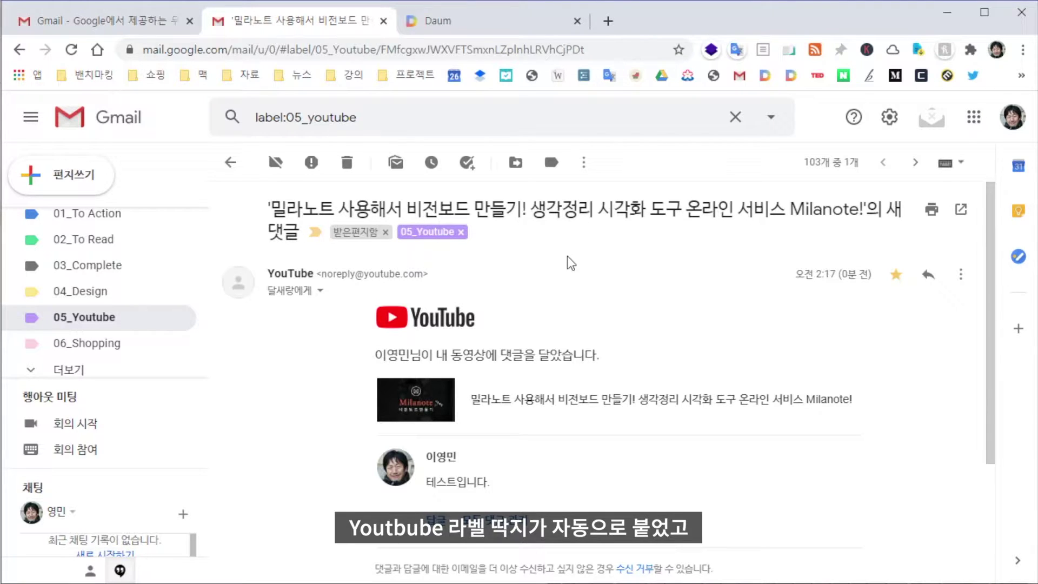
click(482, 24)
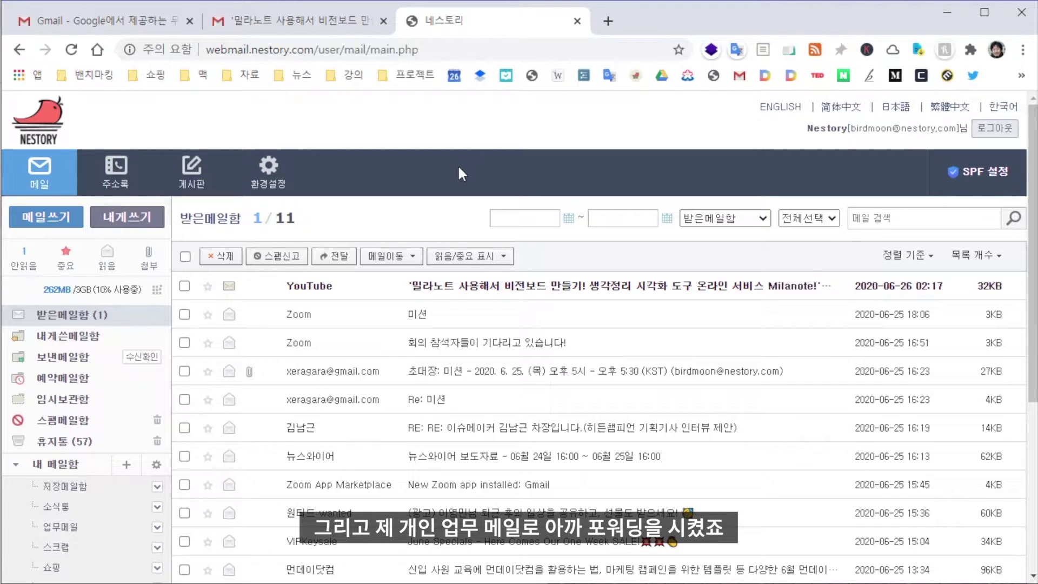
Read the forwarded YouTube comment email in Nestory Webmail, briefly checking the Gmail tab
click(292, 286)
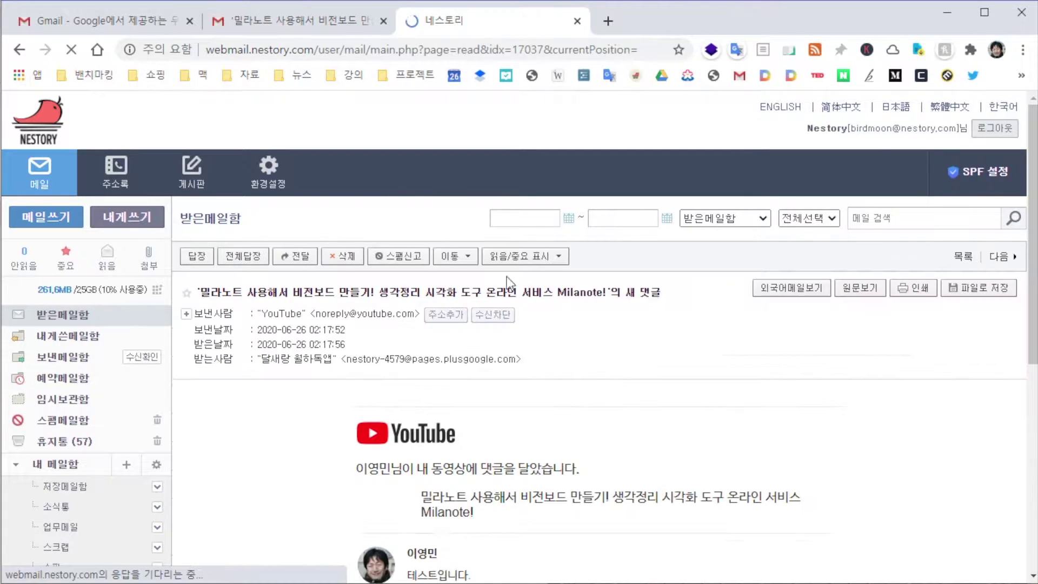
scroll(617, 390, down, 5)
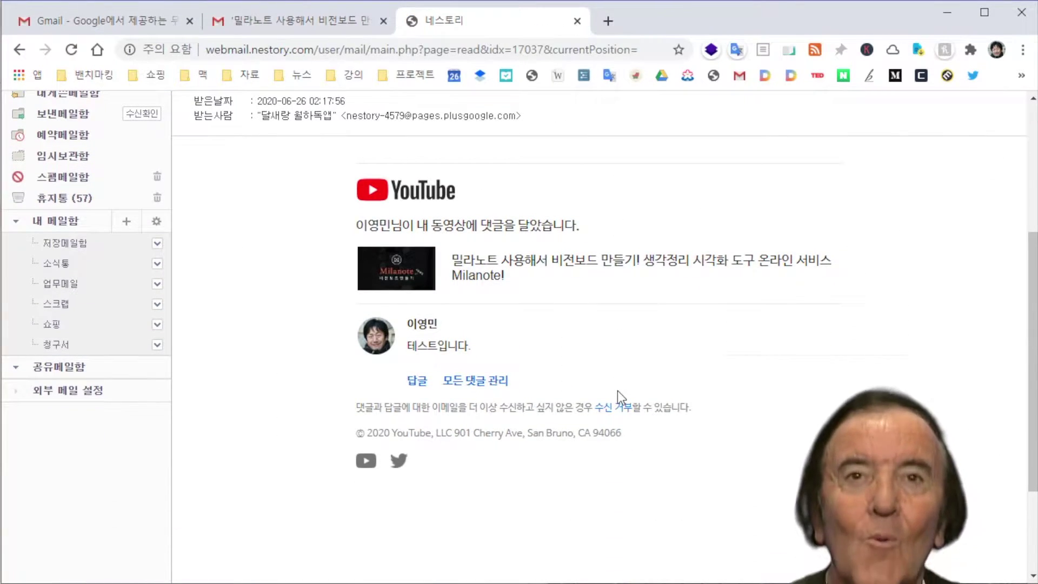
scroll(617, 390, up, 1)
click(313, 22)
click(465, 22)
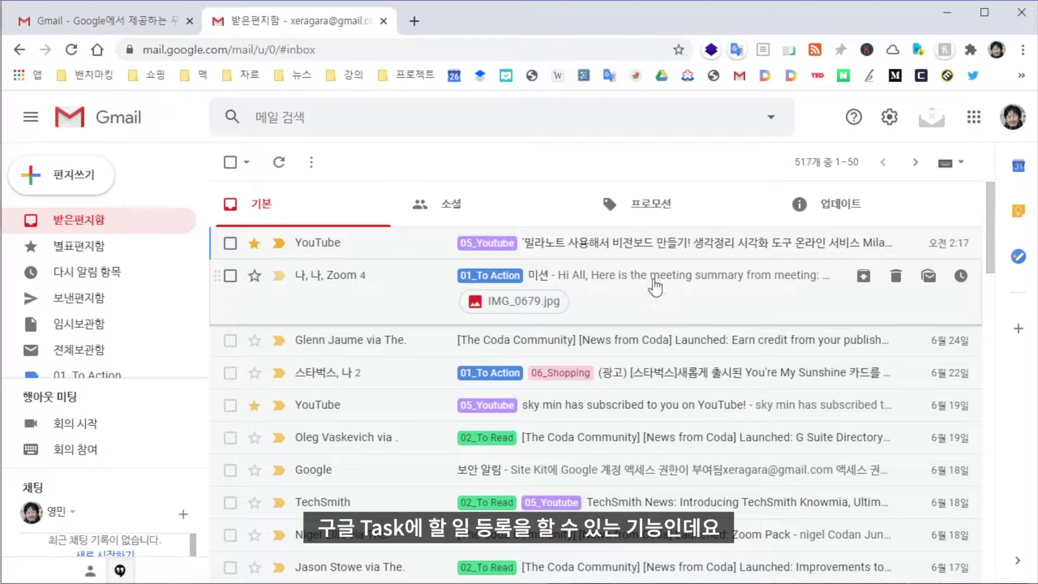
Open the Milanote YouTube comment email and add it to Google Tasks
click(653, 252)
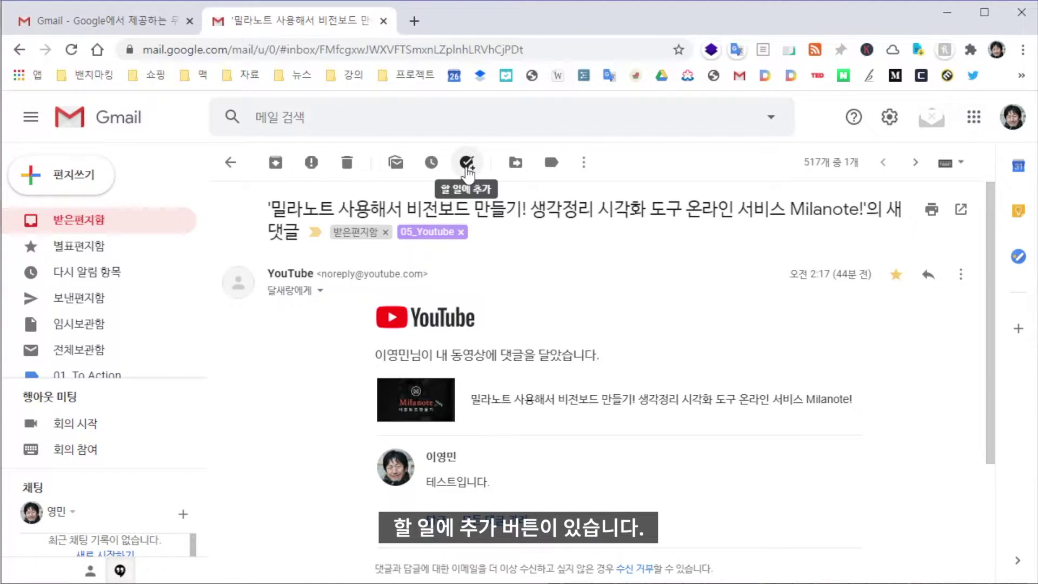
click(467, 167)
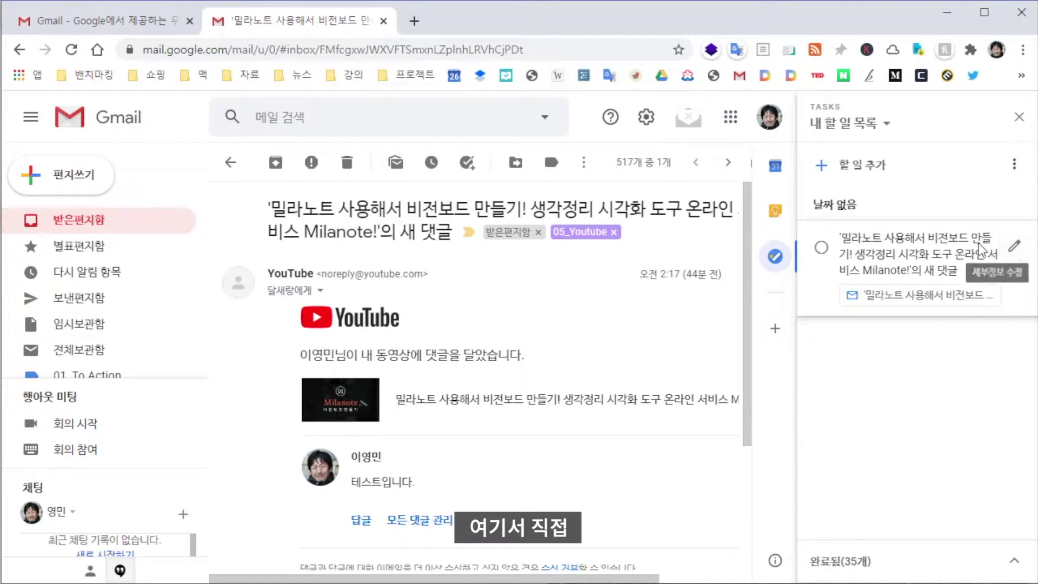
Give the Milanote comment task a due date of 6월 26일 at 13:45 (1:45 PM)
click(1011, 252)
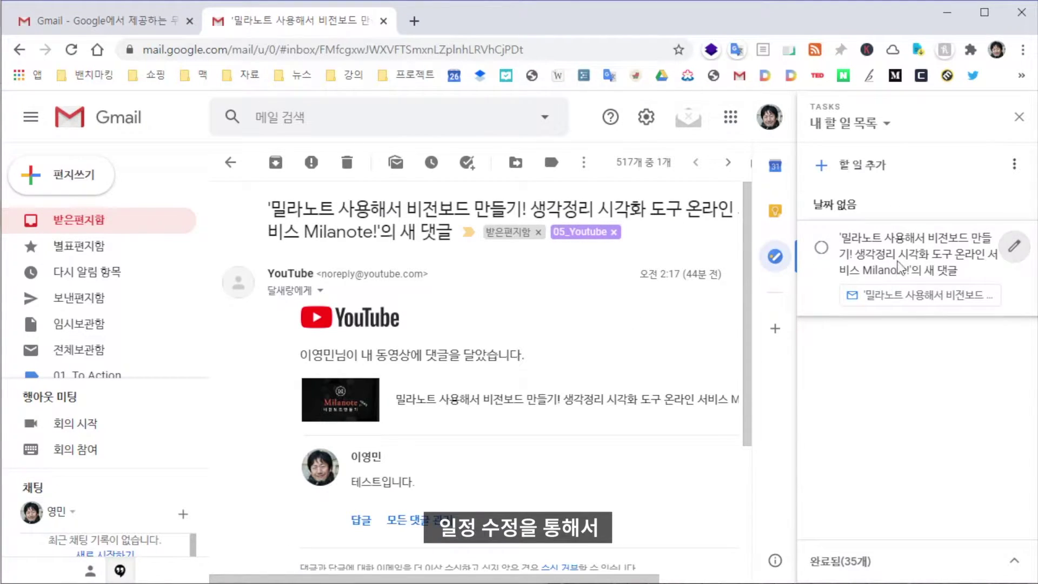
click(897, 349)
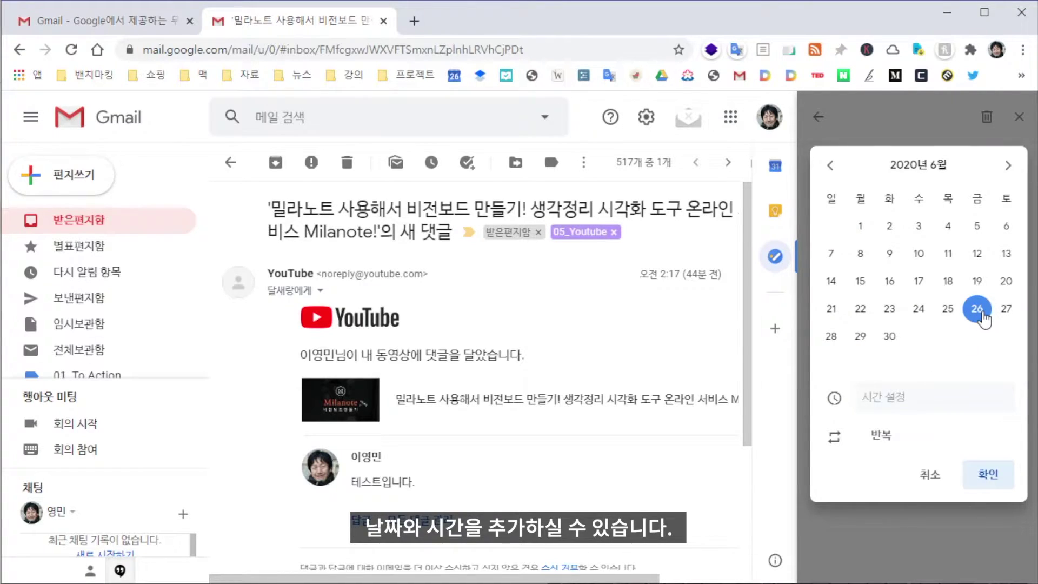
click(982, 313)
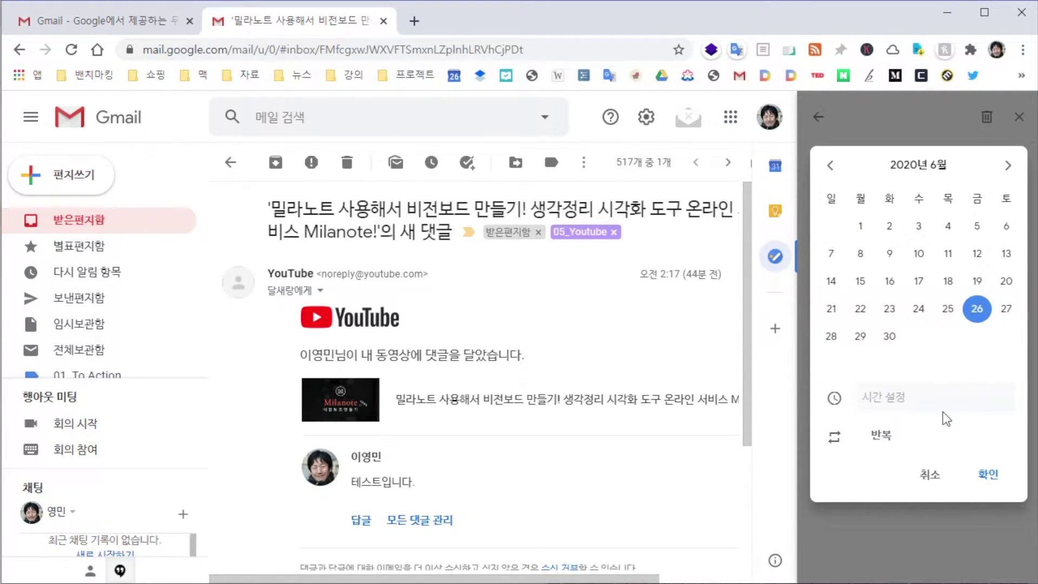
click(884, 401)
scroll(913, 486, down, 5)
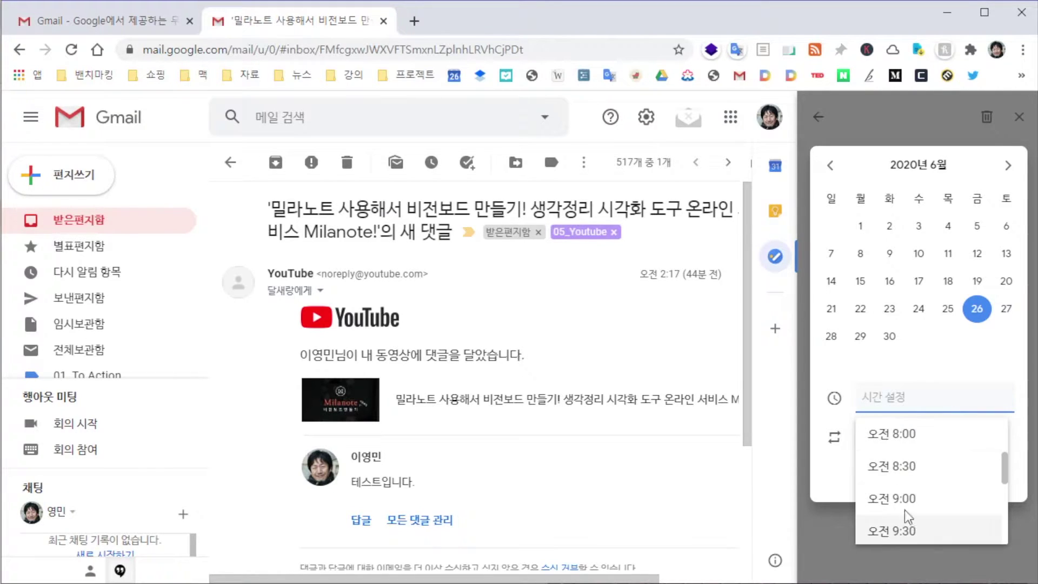
click(913, 480)
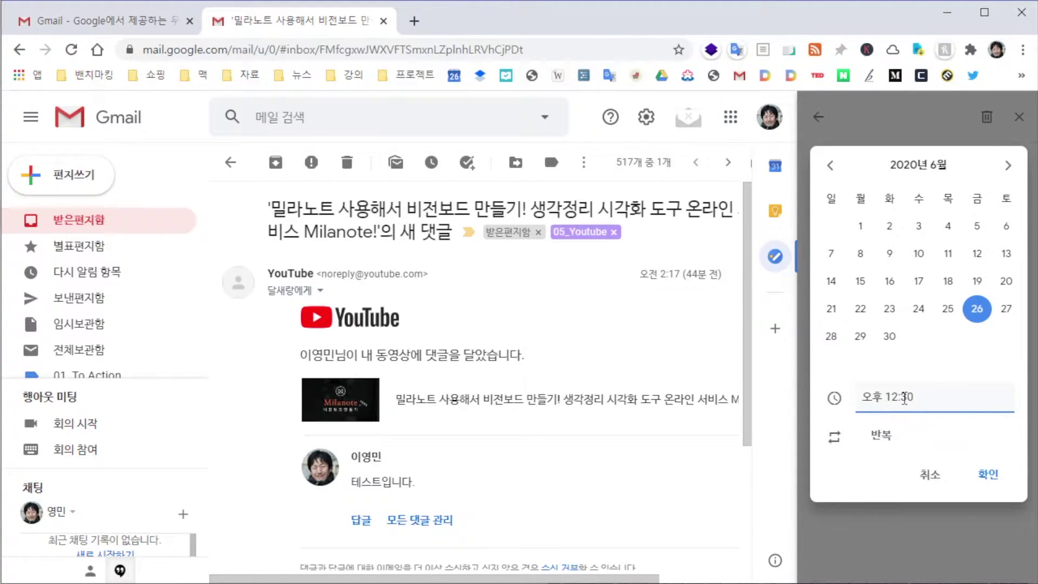
click(892, 400)
click(891, 400)
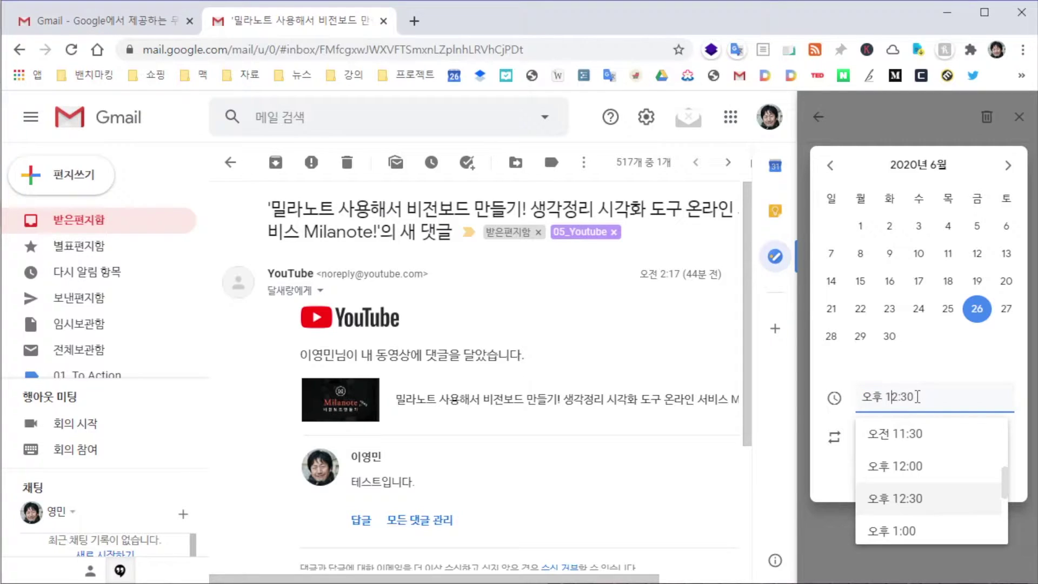
key(shift+Right)
key(shift+Right)
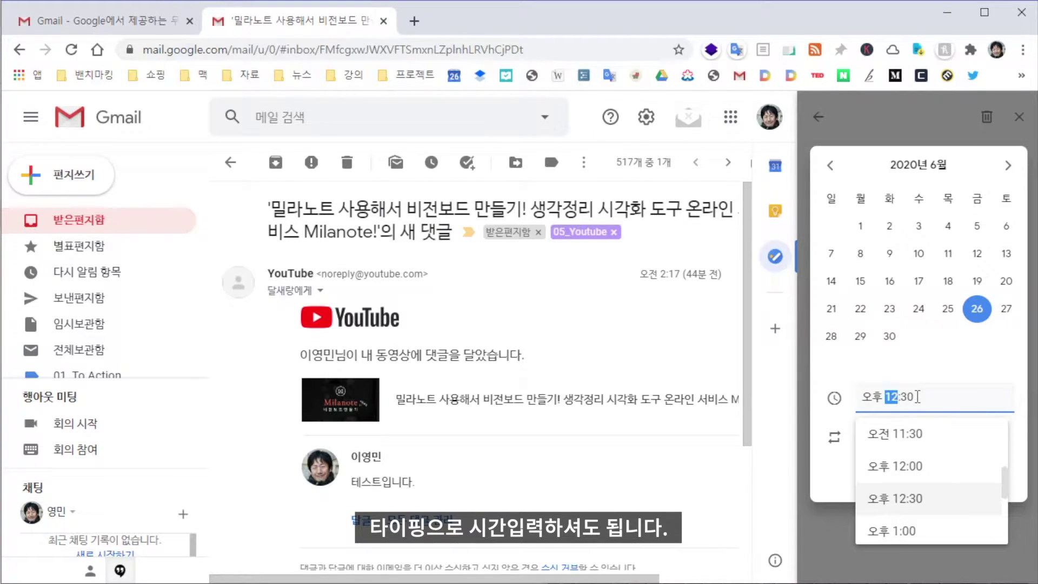
text(13:)
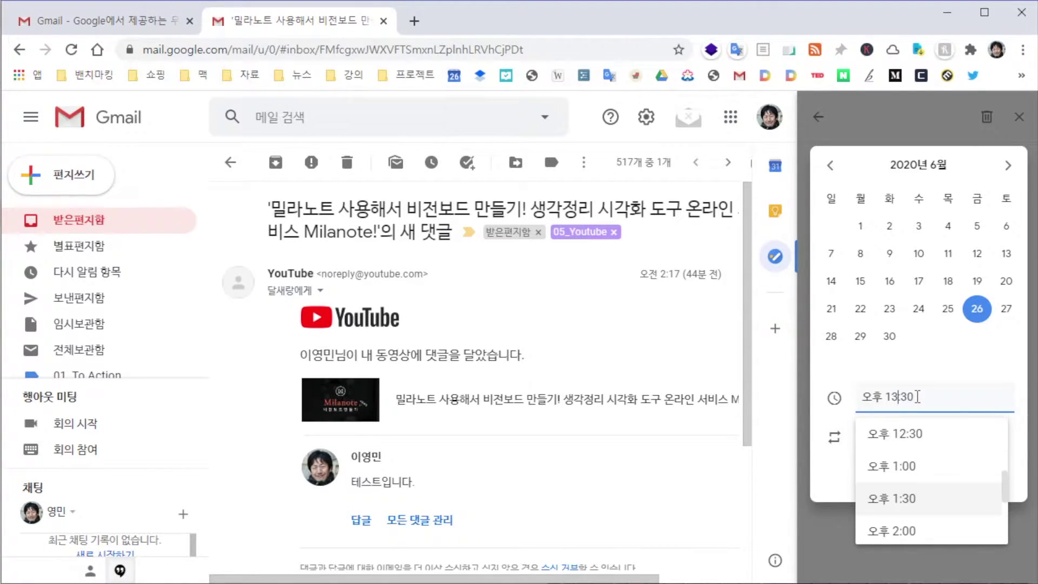
text(45)
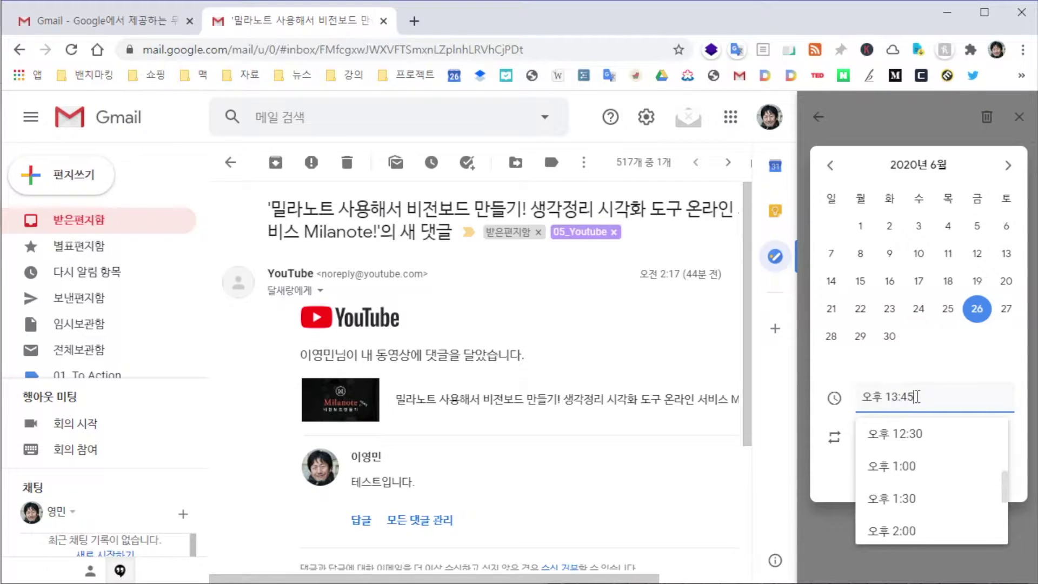
key(Return)
click(989, 473)
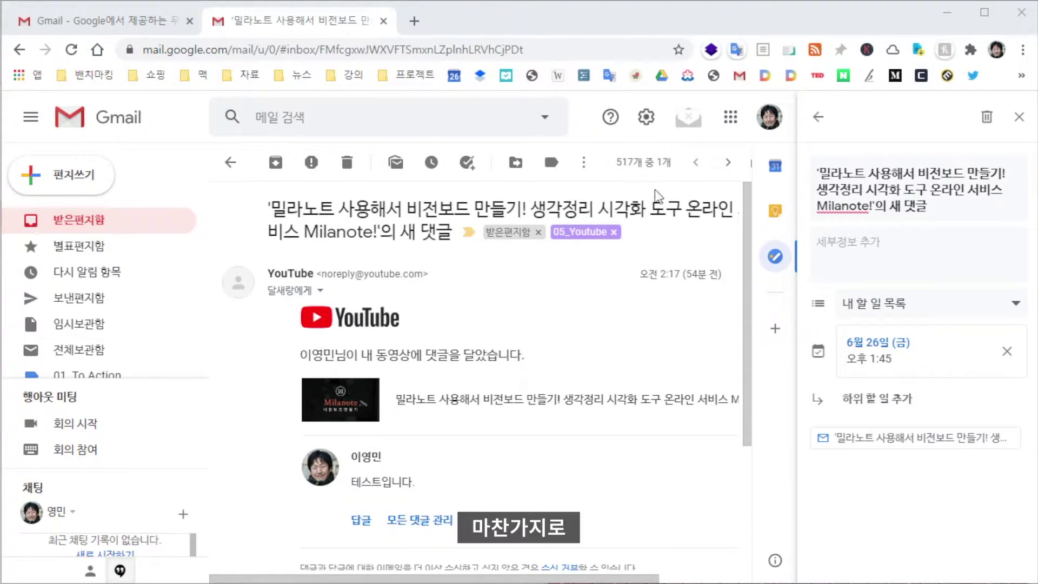
From All settings' Signature section, create a new empty signature named 월하독앱
click(644, 120)
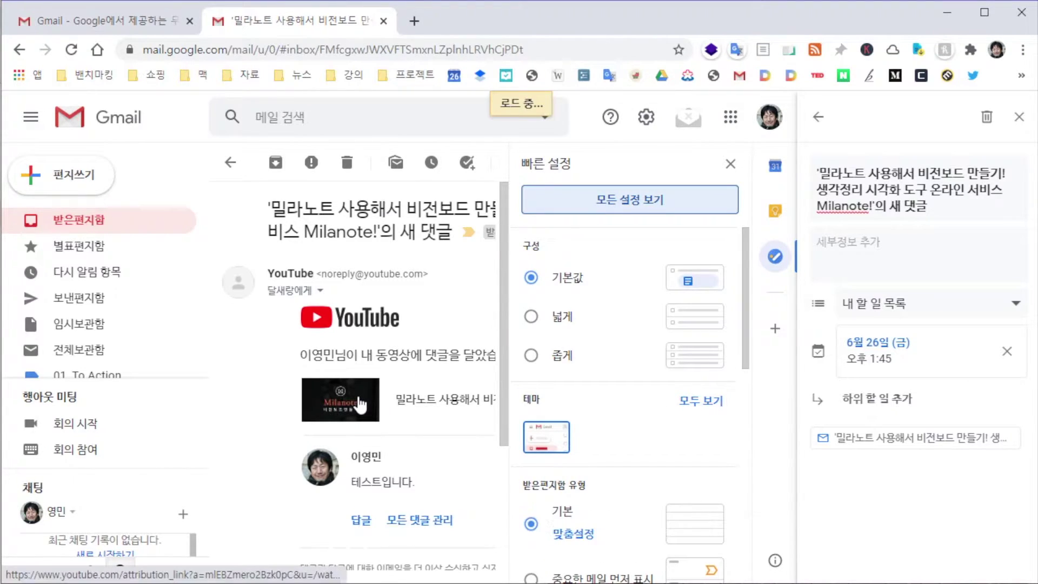
click(1018, 117)
scroll(673, 329, down, 8)
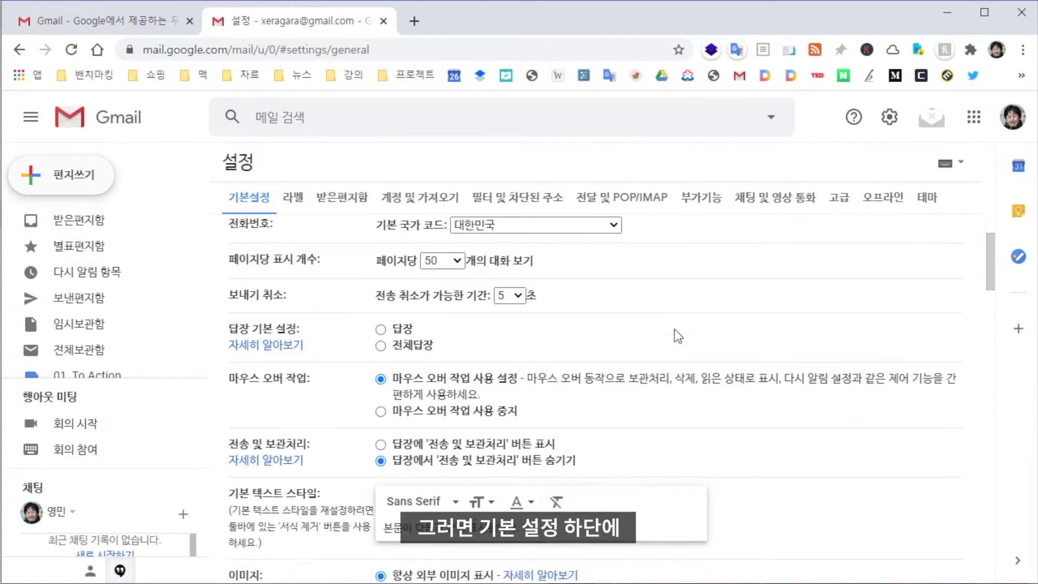
scroll(674, 328, up, 5)
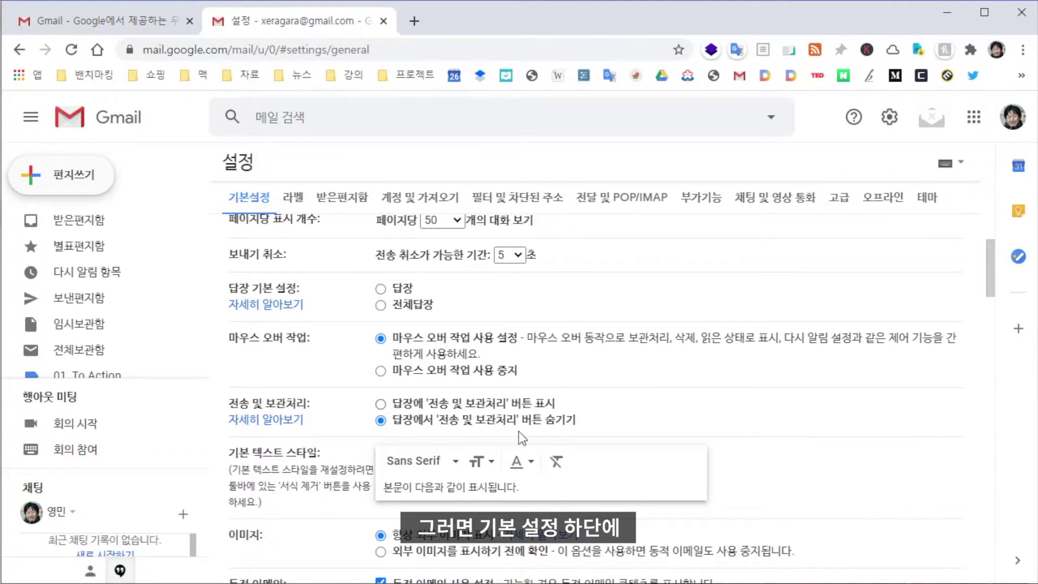
scroll(505, 489, down, 5)
scroll(505, 489, down, 10)
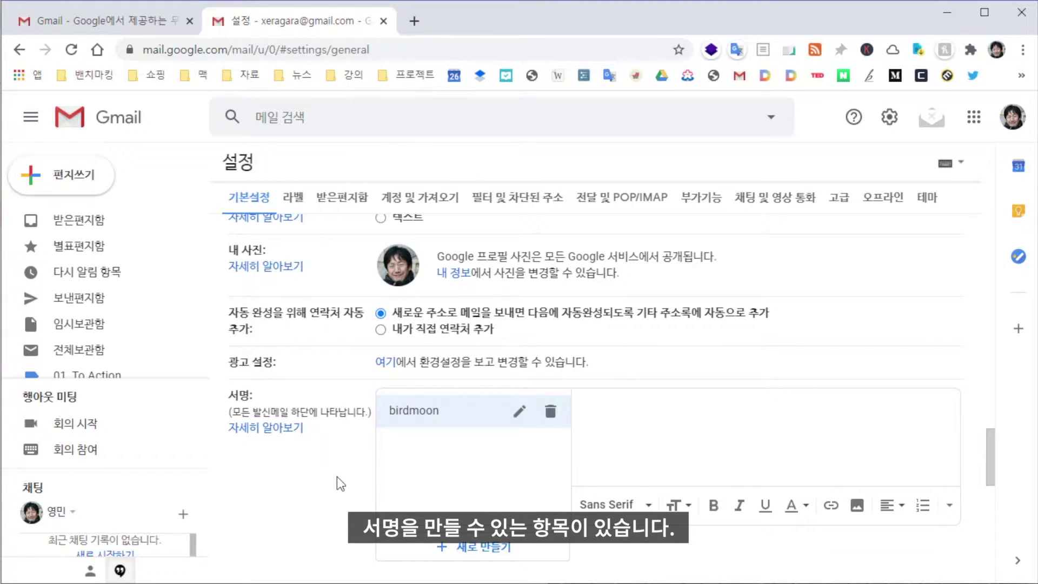
click(475, 546)
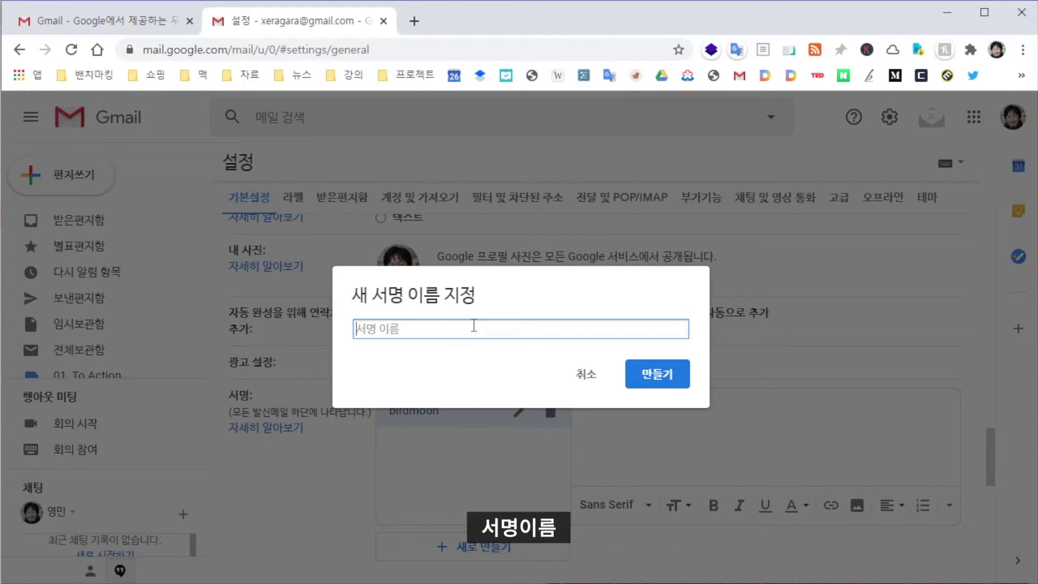
text(월하독애)
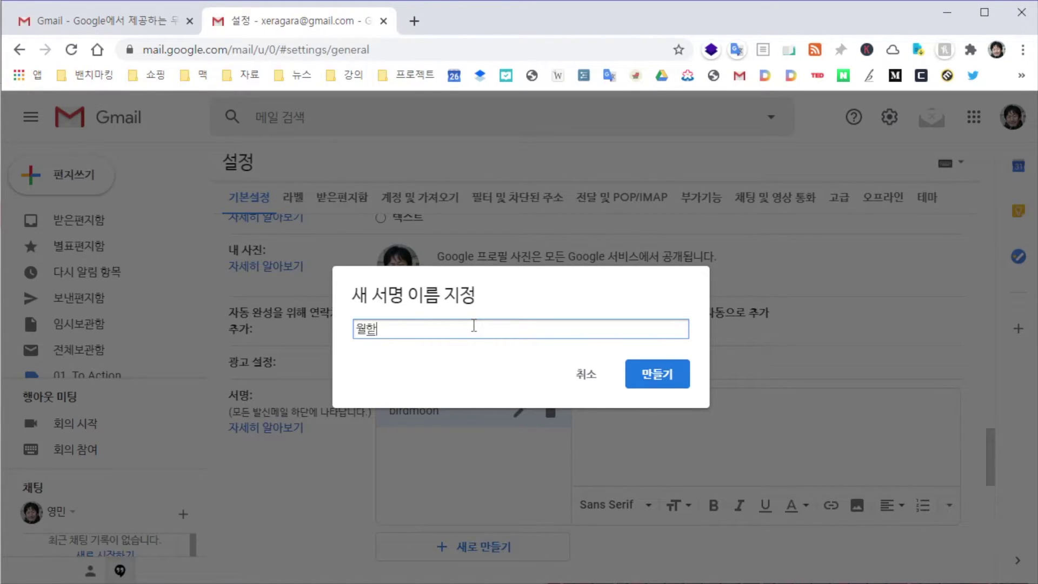
click(661, 374)
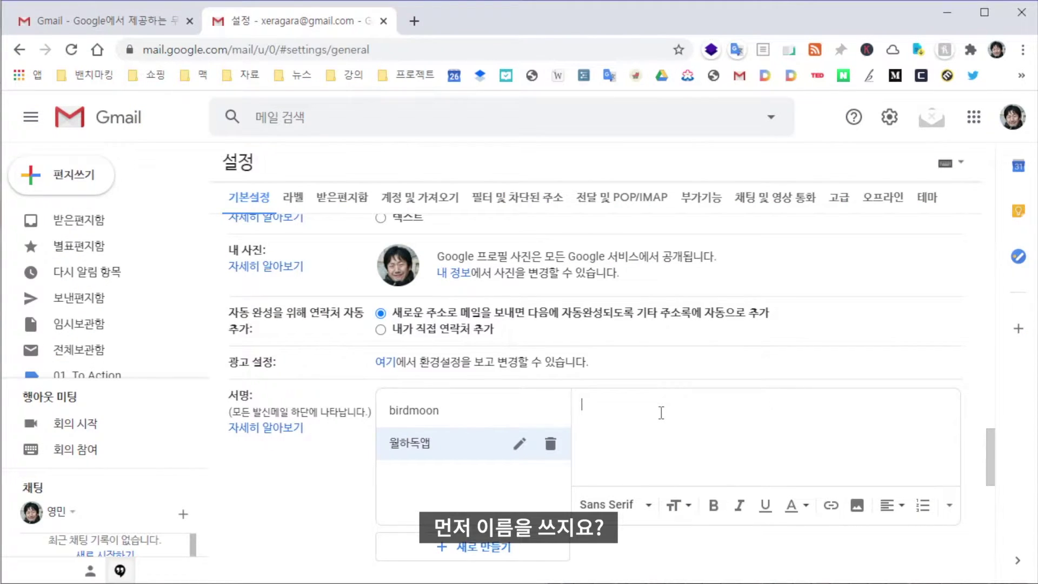
text(희)
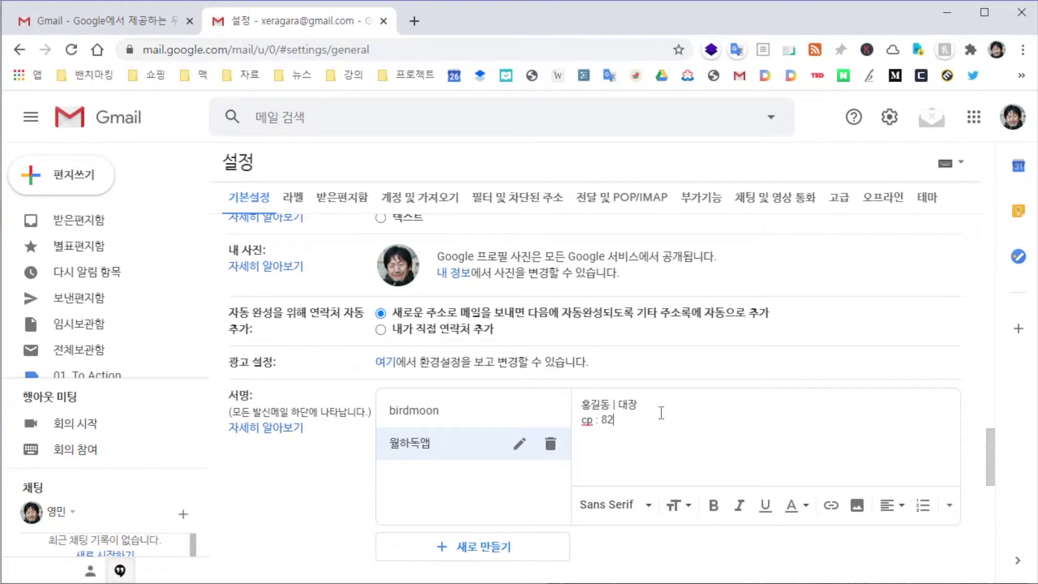
text(-111-1234)
key(Return)
key(Return)
key(Return)
text(회사이름)
key(Return)
text(회사주소 어쩌구저쩌구....)
key(Return)
text(http://nestory.com)
key(Return)
key(Return)
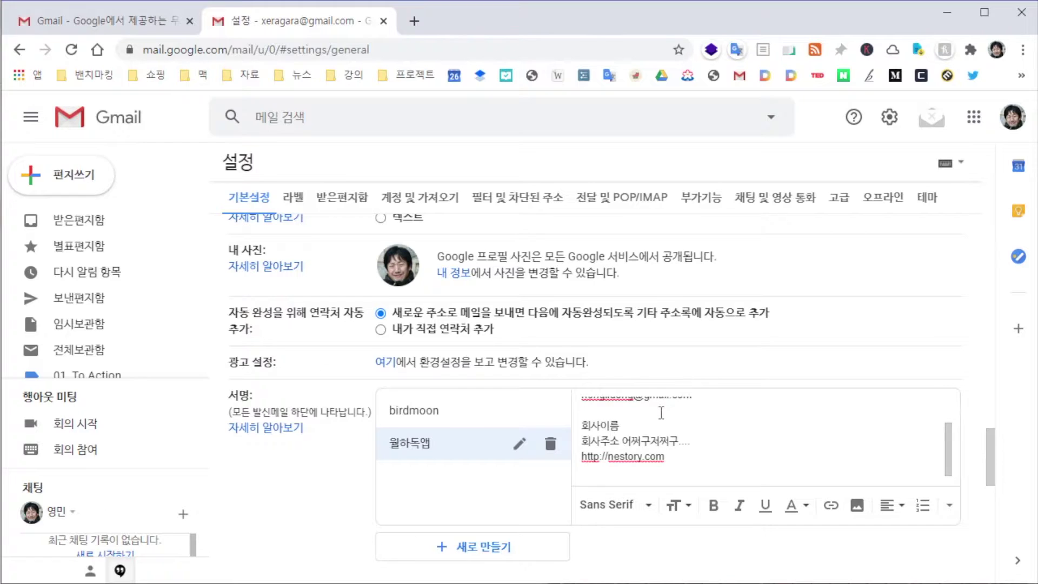
text(Instagram | twitter)
Link the words Instagram and twitter to their profile URLs
key(Home)
key(shift+Right)
key(shift+Right)
key(shift+Right)
key(shift+Right)
key(shift+Right)
key(shift+Right)
key(shift+Right)
key(shift+Right)
click(831, 506)
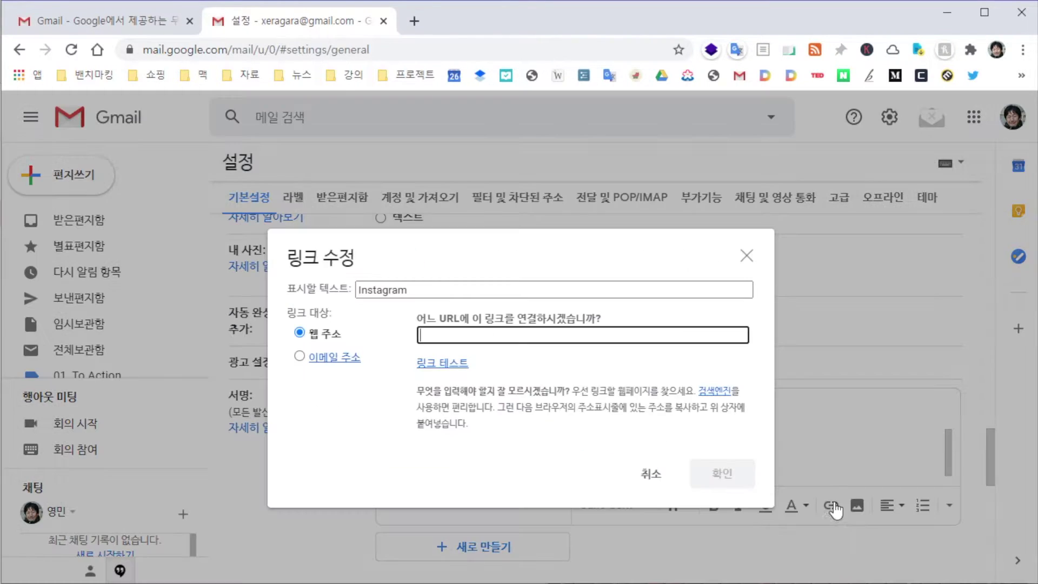
text(instagram.com/blalblalalafds)
click(724, 474)
drag(666, 471, 638, 474)
click(832, 505)
text(http://twitter.com/ladfdjaf)
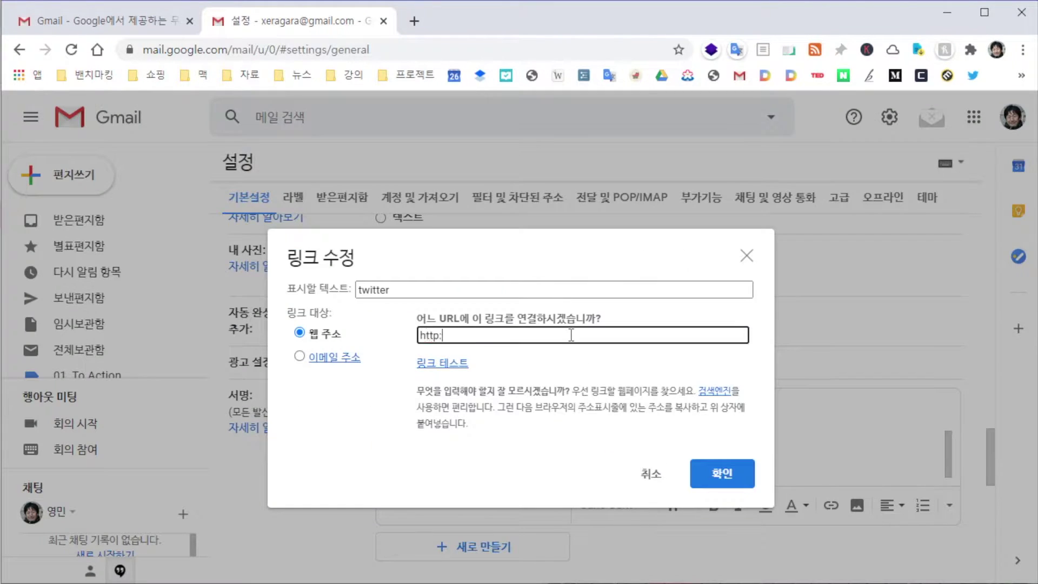
click(722, 473)
scroll(735, 440, up, 2)
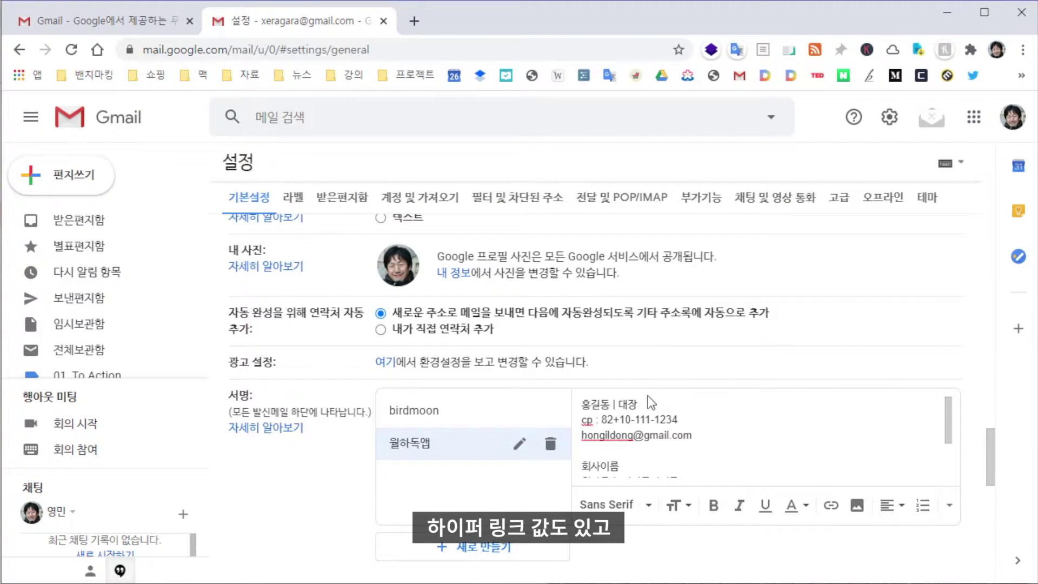
drag(637, 404, 576, 403)
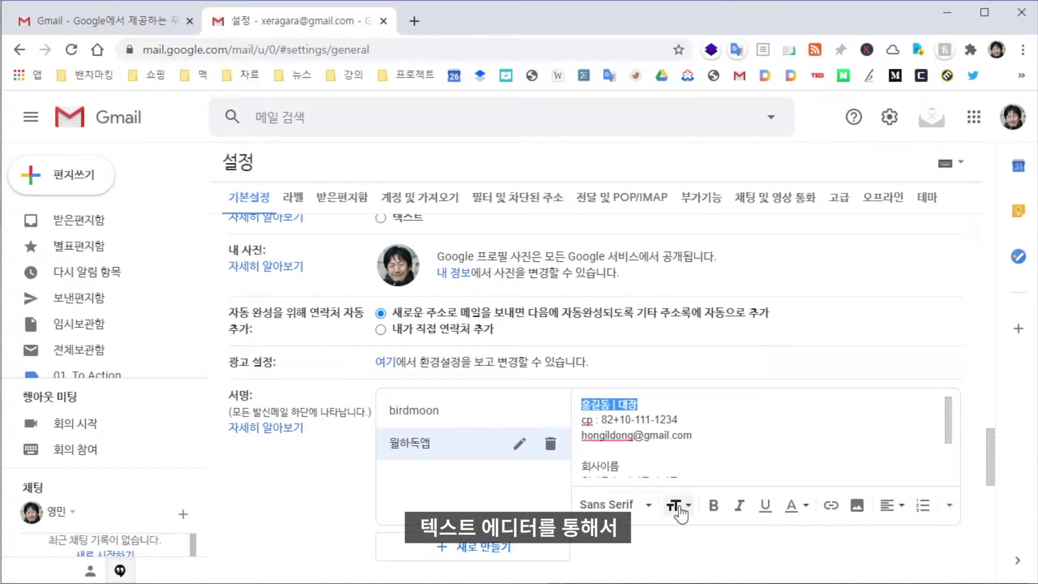
click(714, 505)
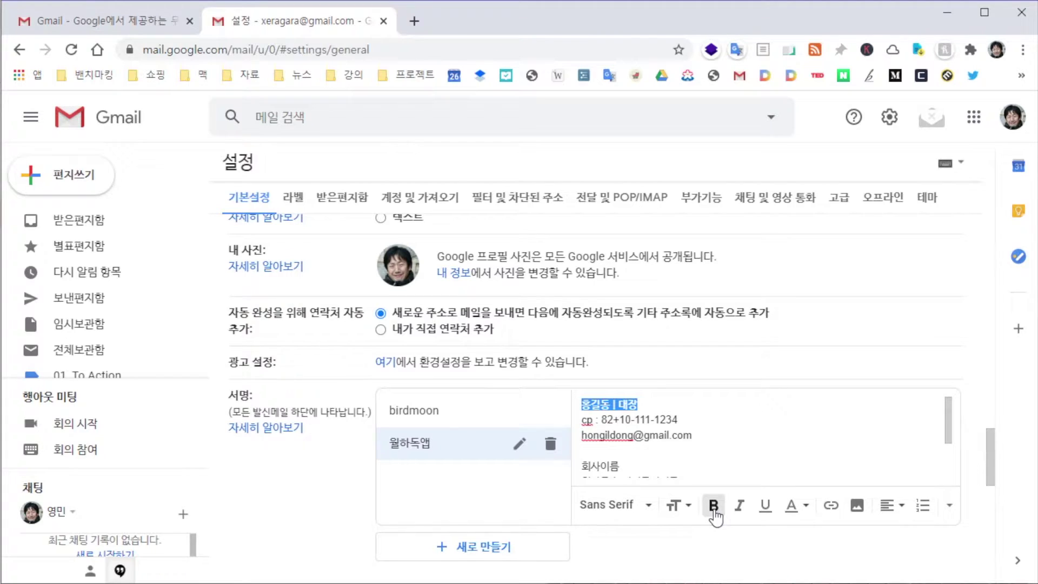
click(687, 420)
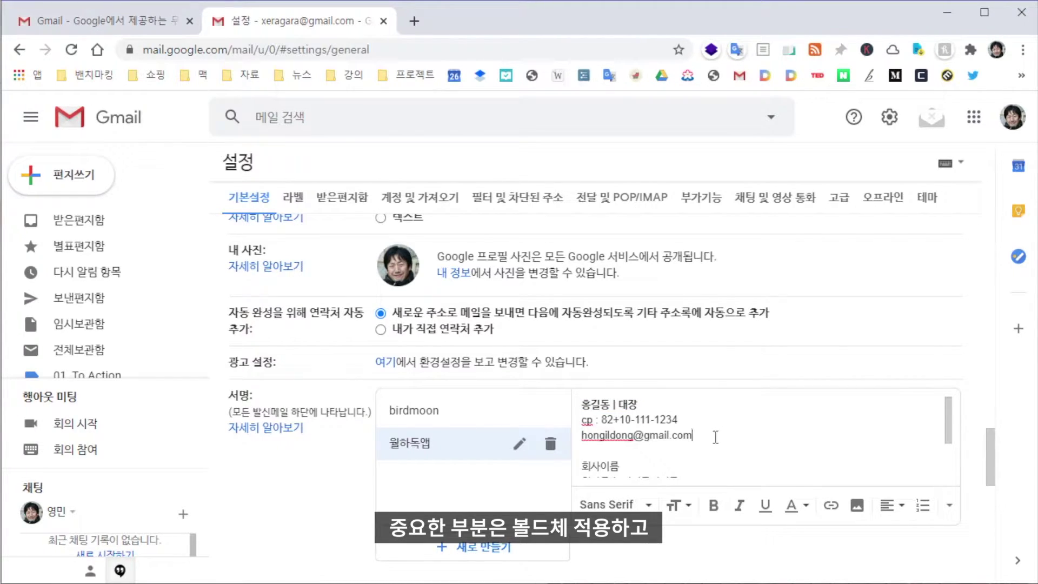
drag(715, 437, 592, 443)
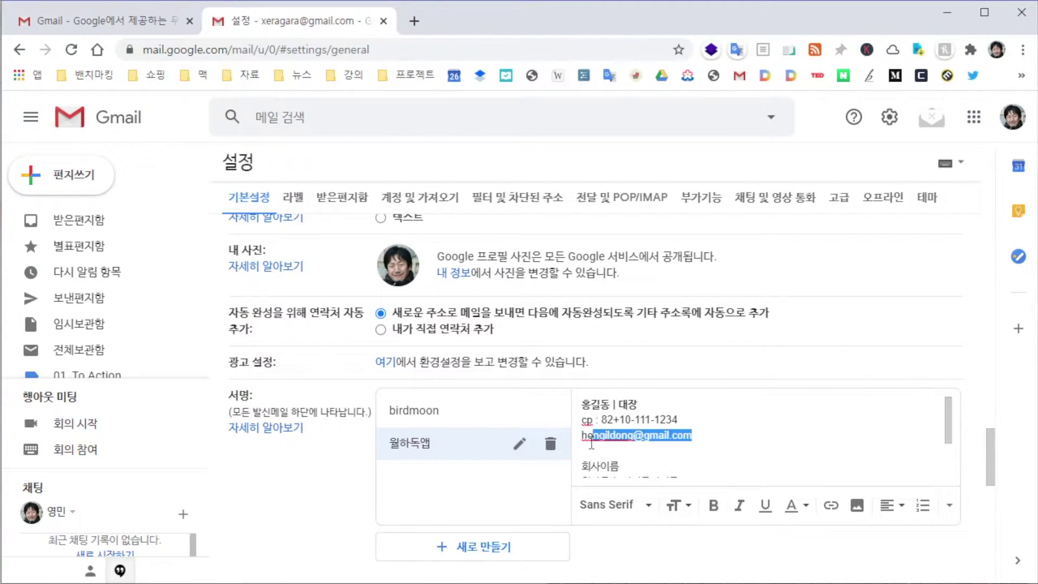
click(831, 505)
click(780, 428)
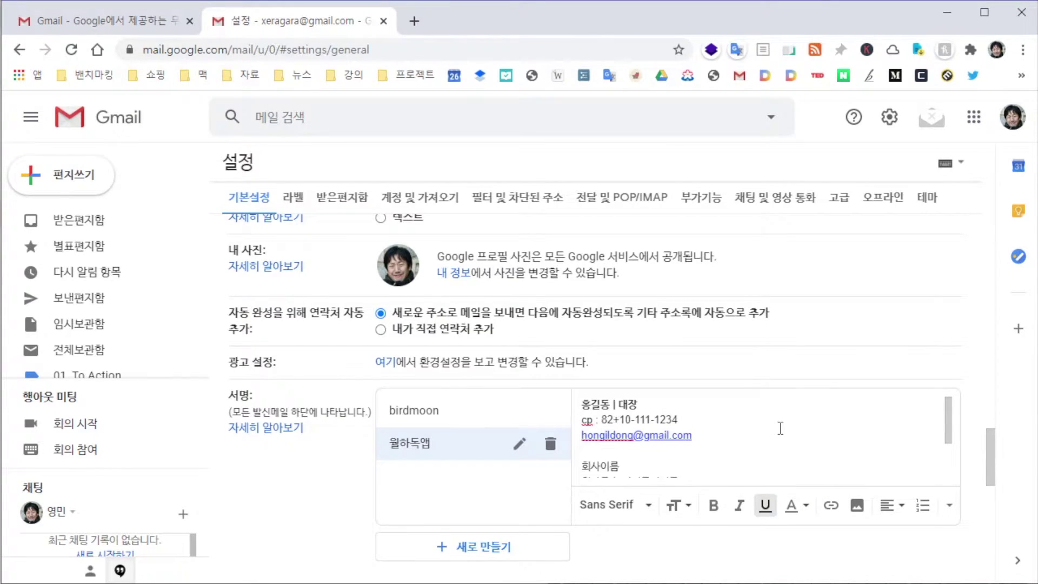
scroll(695, 441, down, 2)
drag(679, 440, 580, 439)
click(832, 508)
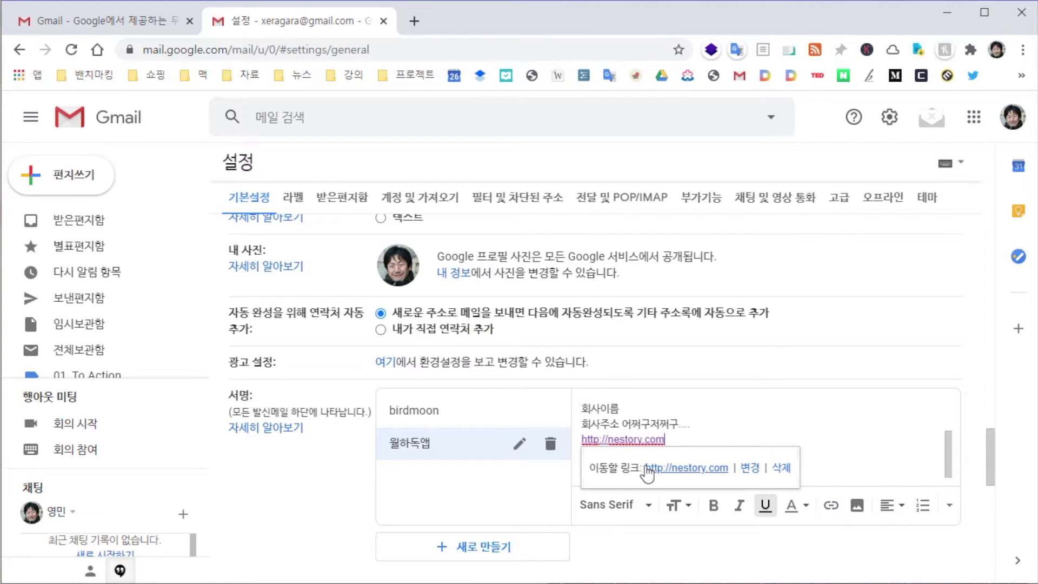
click(751, 426)
Save the signature settings changes
scroll(657, 441, up, 2)
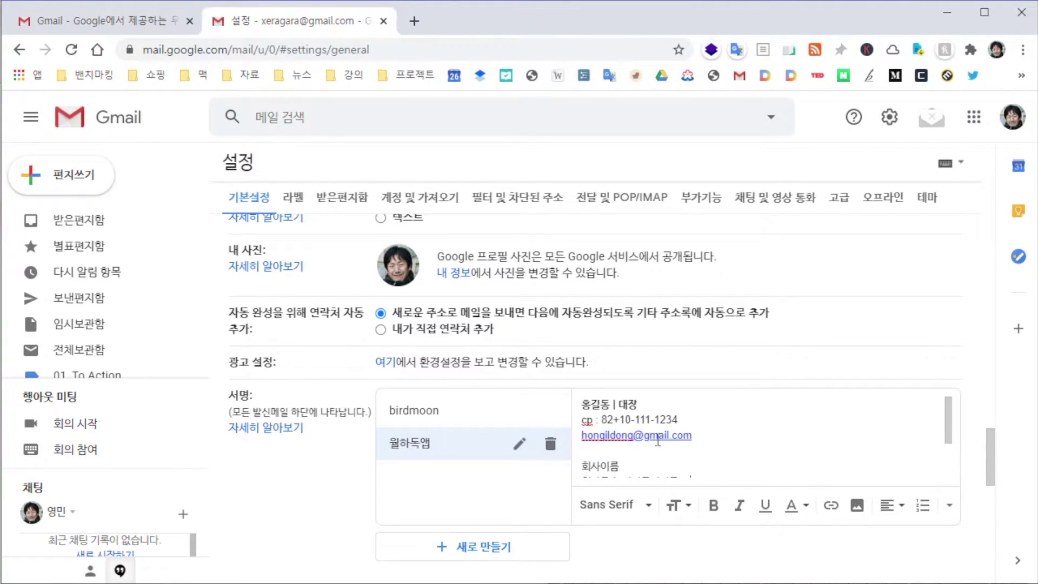
scroll(781, 450, down, 2)
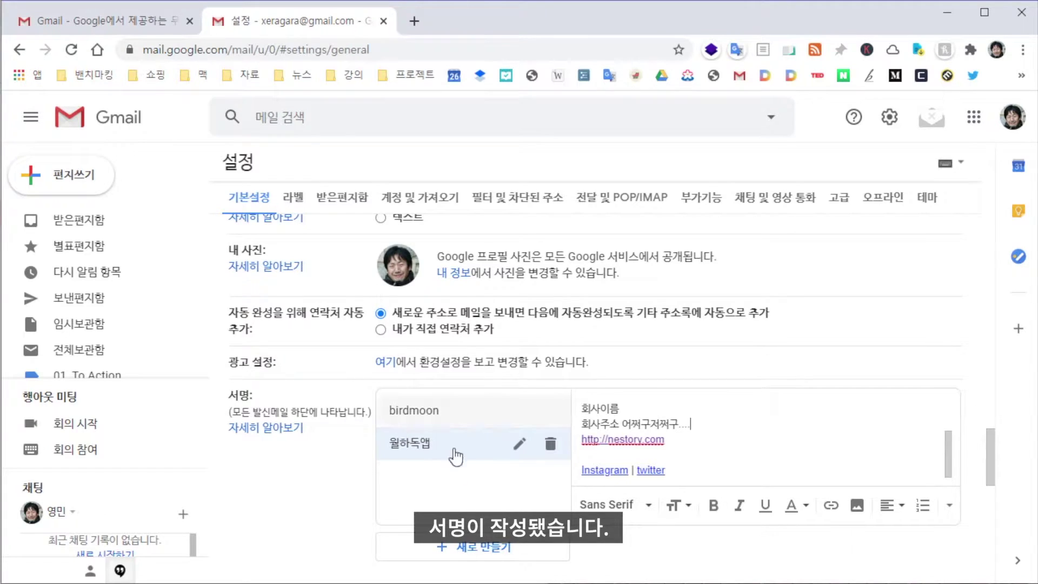
scroll(327, 422, down, 1)
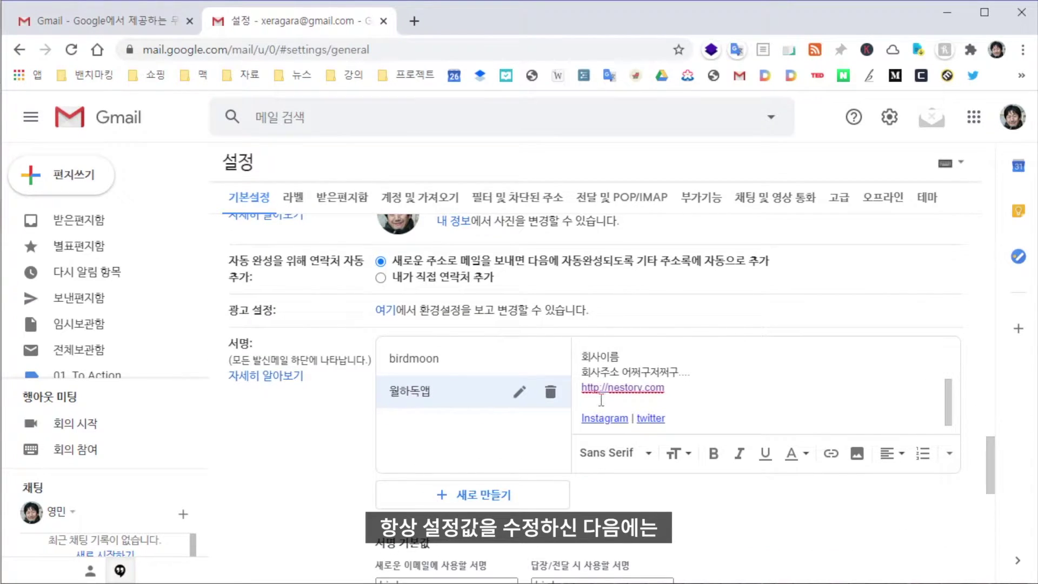
scroll(700, 392, down, 8)
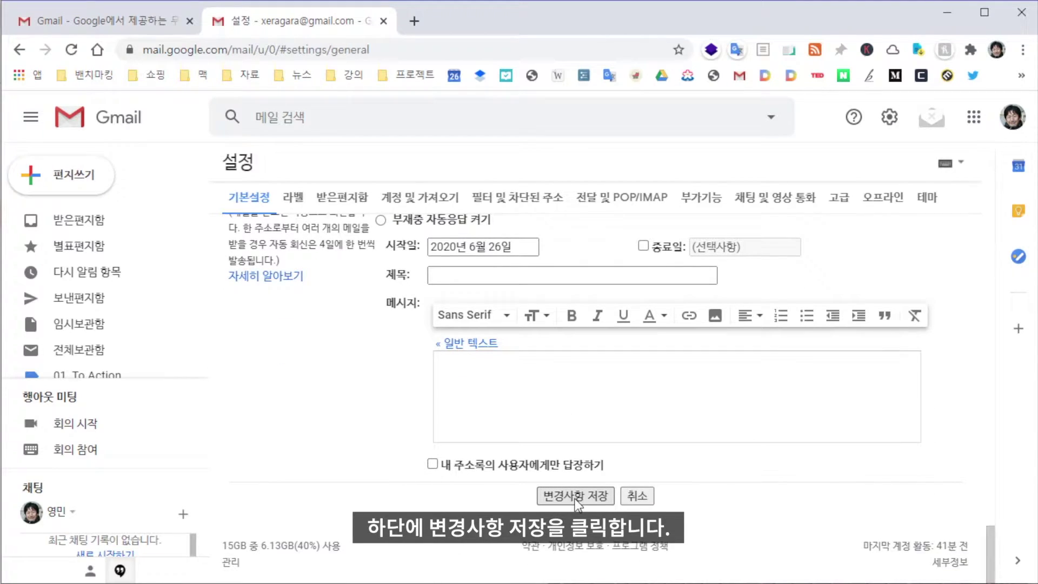
click(576, 496)
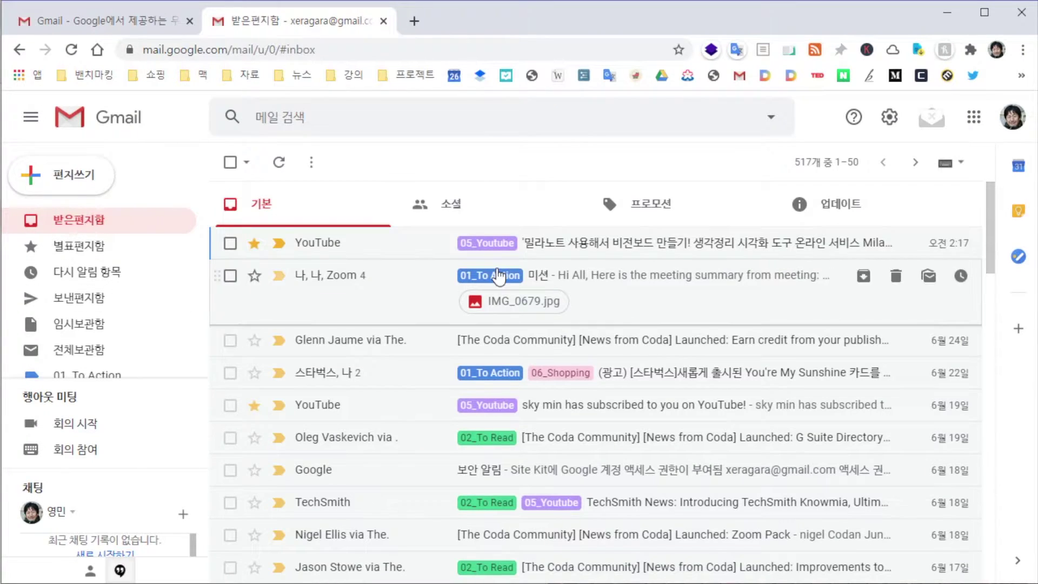
Compose a test mail 'adfadsfas' with body 'asdfasdfas' carrying the 월하독앱 signature, then close it
click(111, 171)
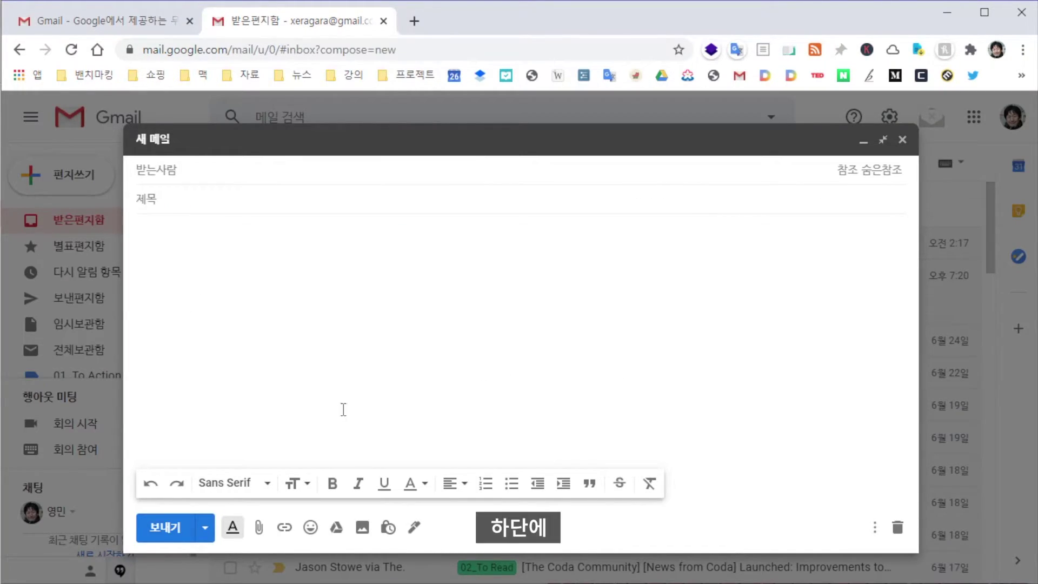
click(414, 530)
click(421, 497)
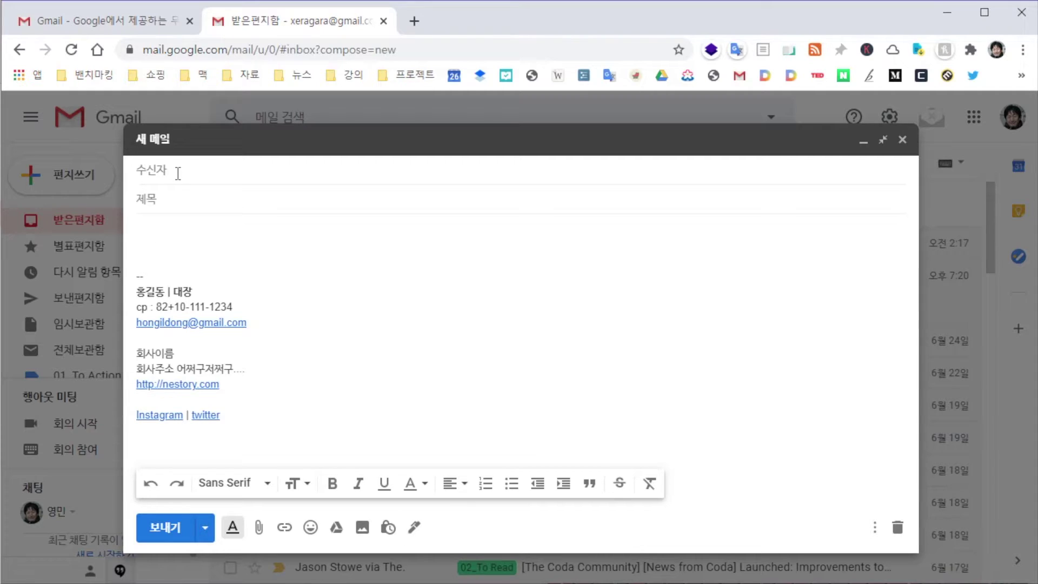
click(163, 203)
text(adfadsfas)
key(Tab)
text(asdfasdfas)
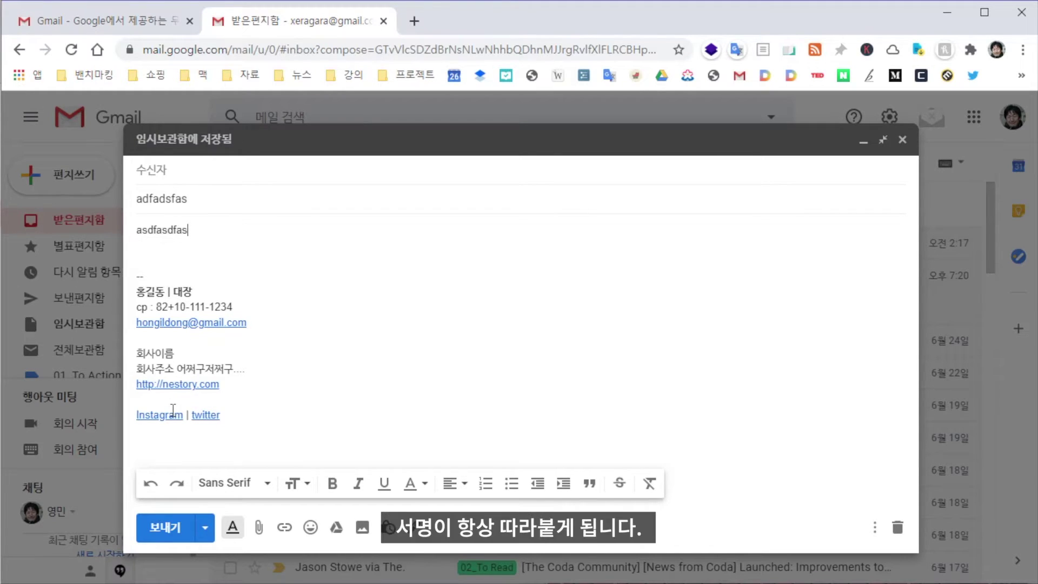
click(901, 139)
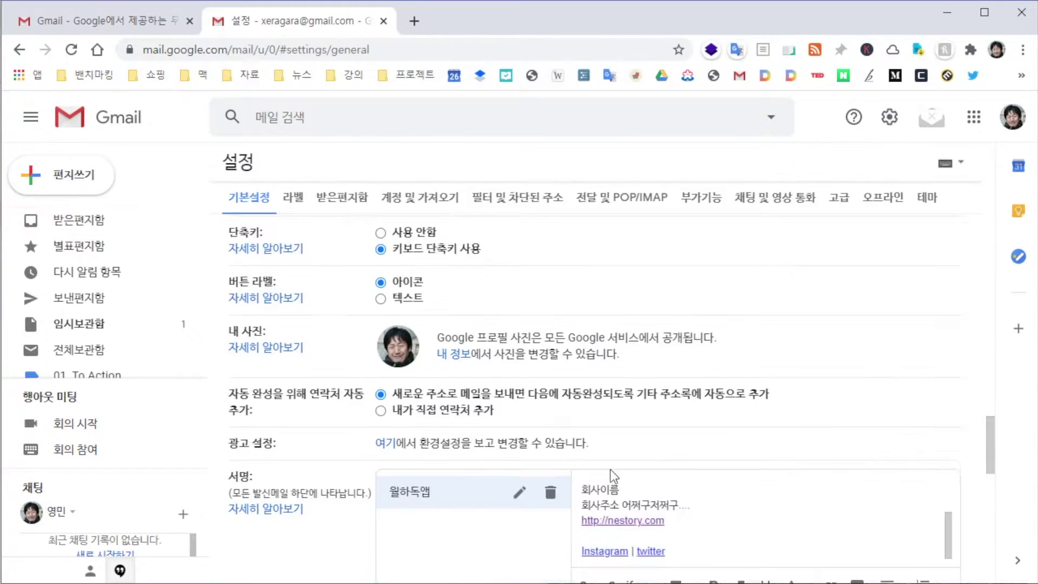
Set 월하독앱 as the default signature for new emails and for replies/forwards, then open a new tab
scroll(611, 476, down, 3)
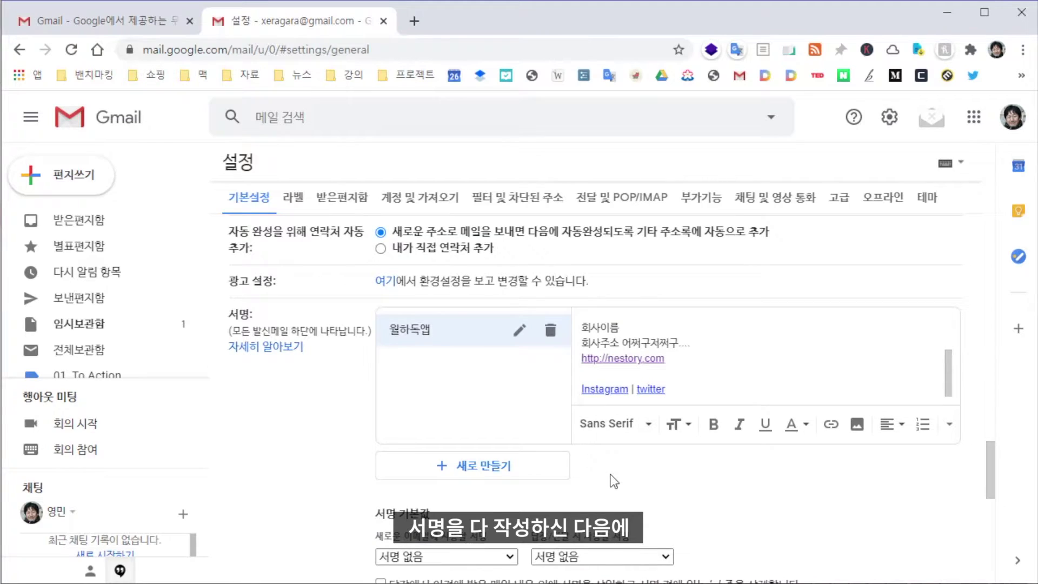
scroll(613, 481, down, 2)
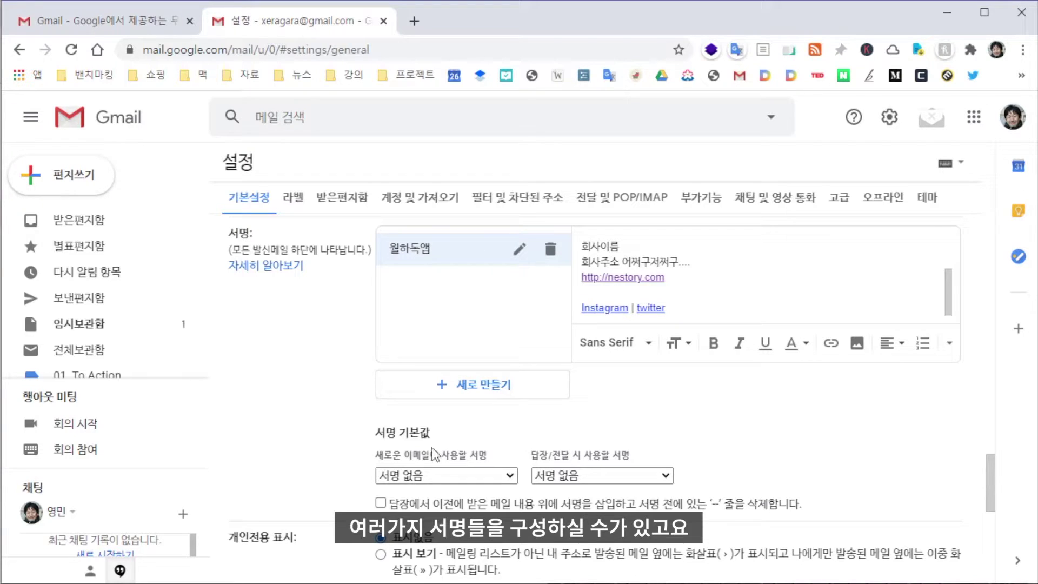
click(466, 476)
click(459, 475)
click(453, 474)
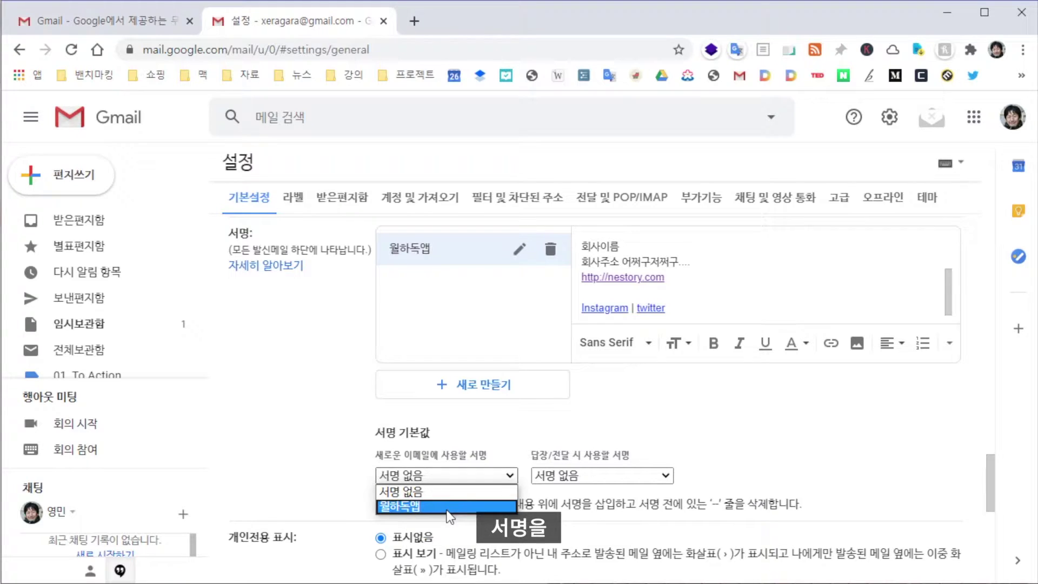
click(447, 507)
click(627, 474)
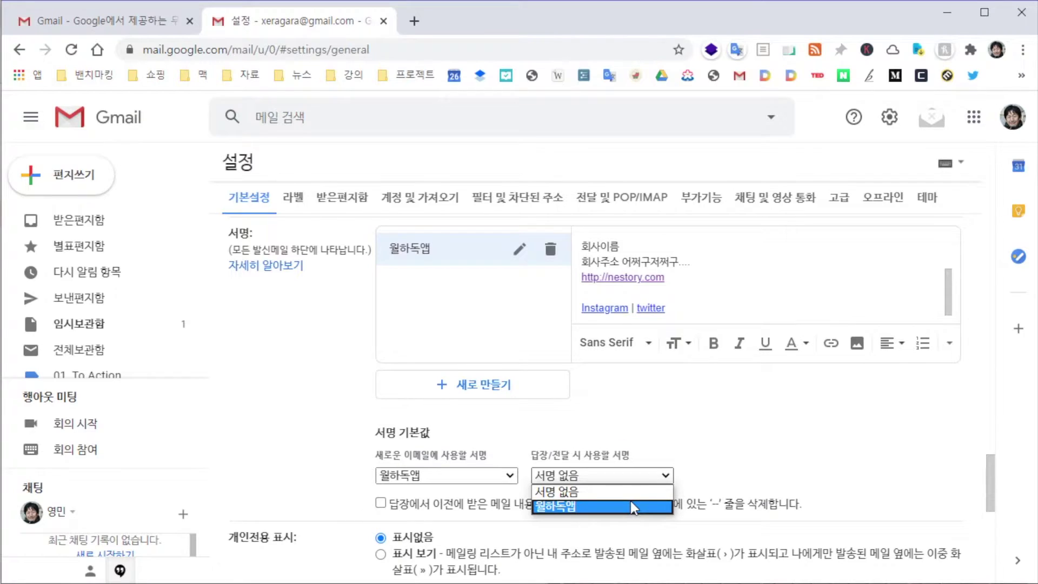
click(631, 504)
scroll(660, 274, up, 3)
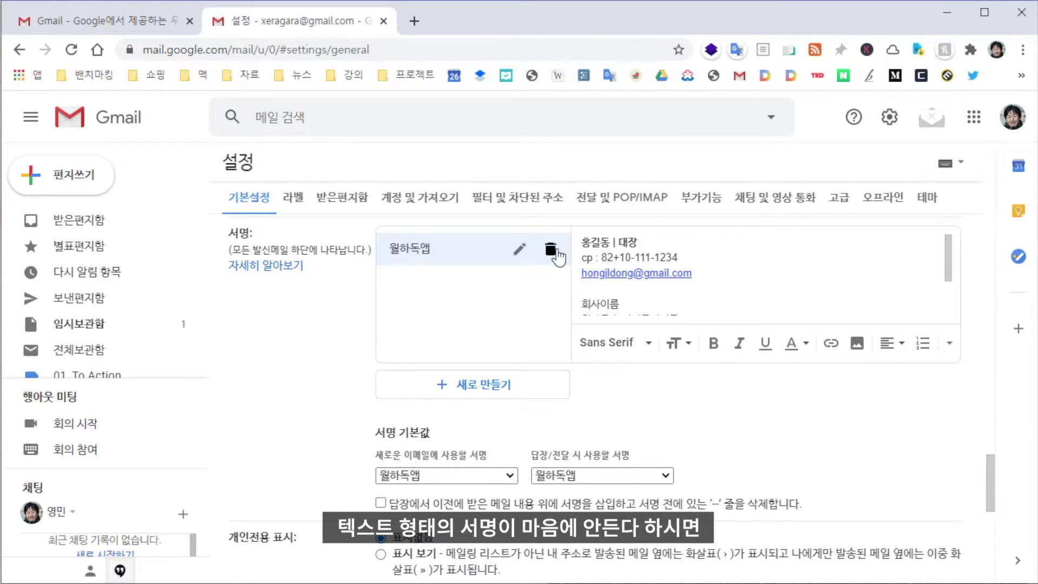
click(413, 22)
Search 'gmail signature template' and open the WiseStamp Gmail signature generator result
text(gmail signature)
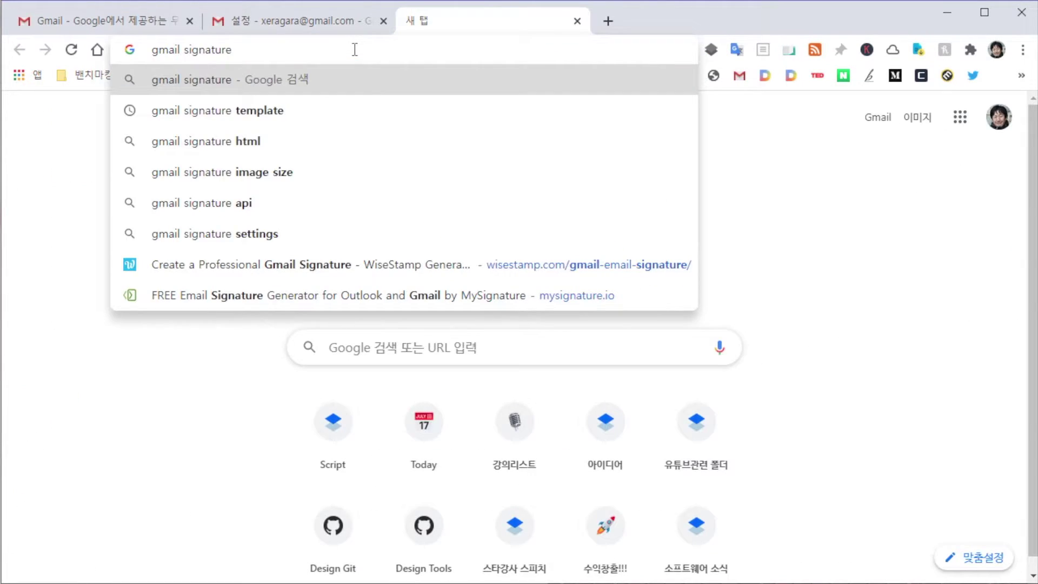
text( tem)
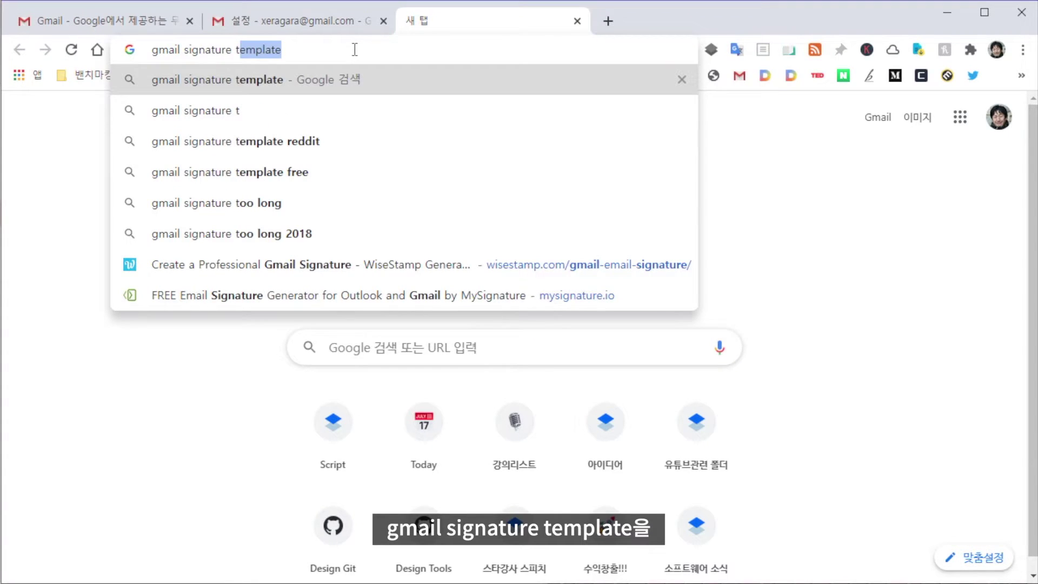
text(plate)
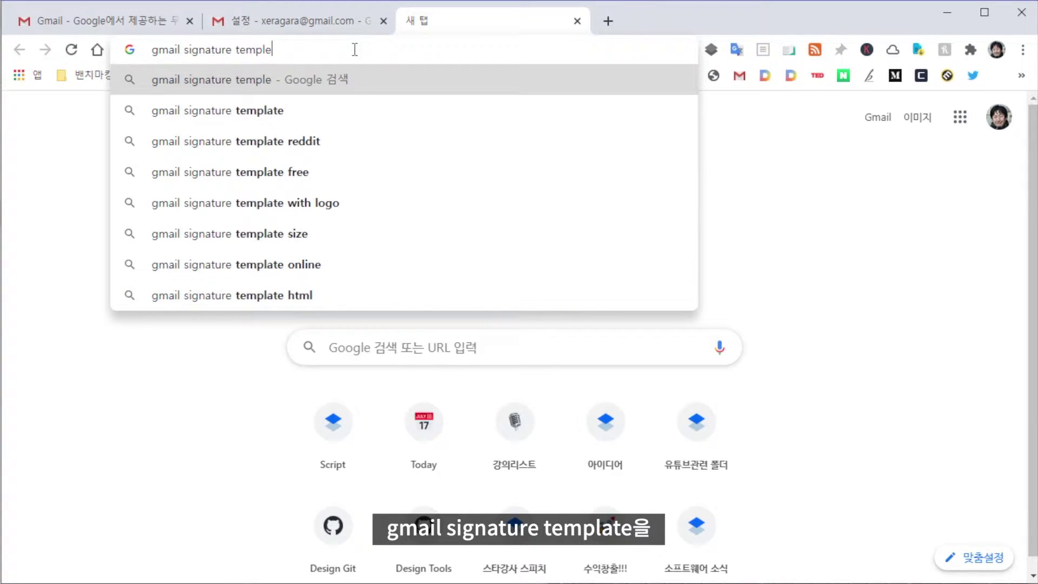
key(Return)
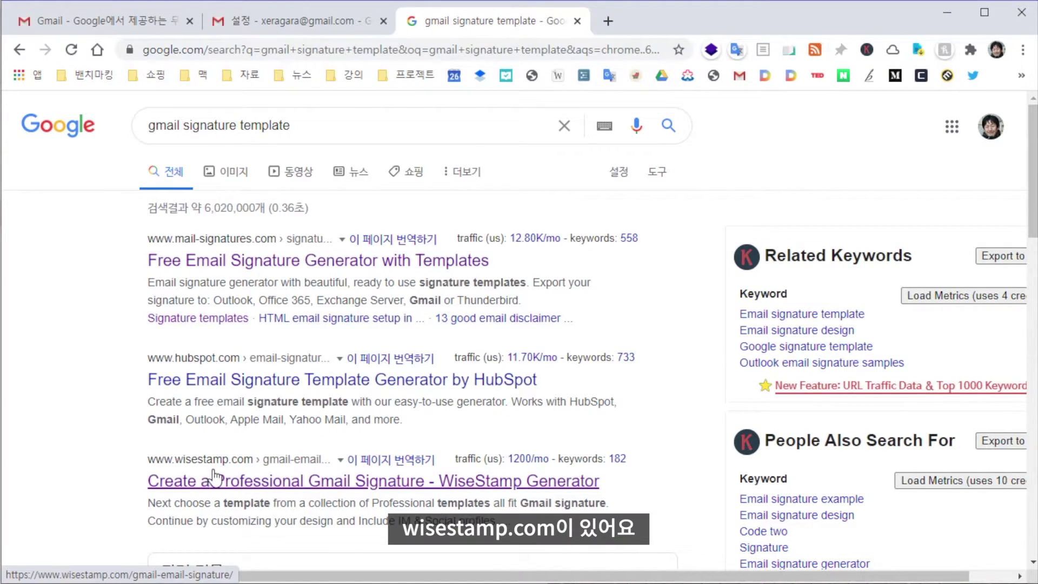
click(236, 488)
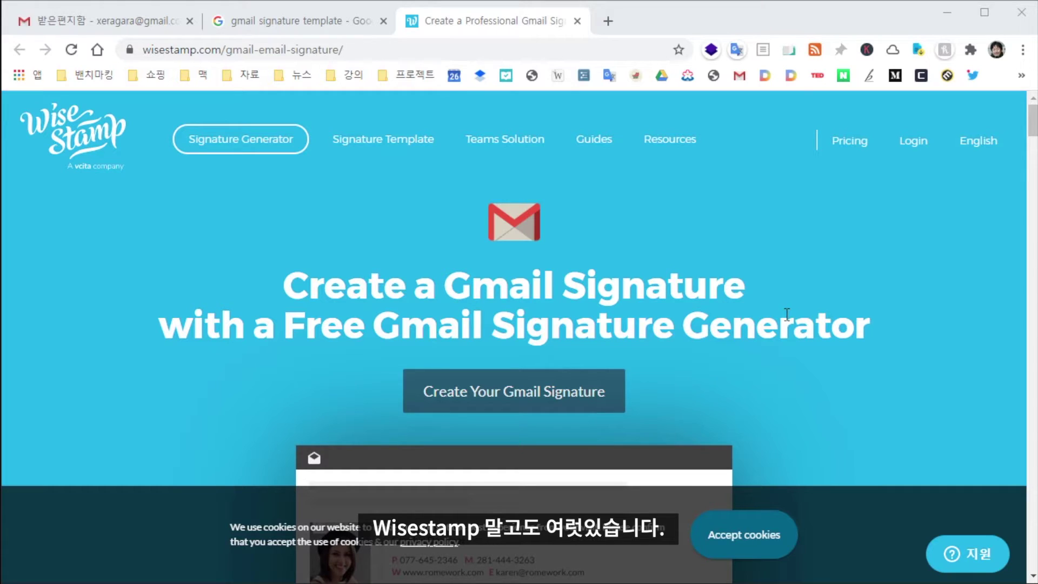
Log in to WiseStamp with Google and dismiss the discount popup
click(912, 147)
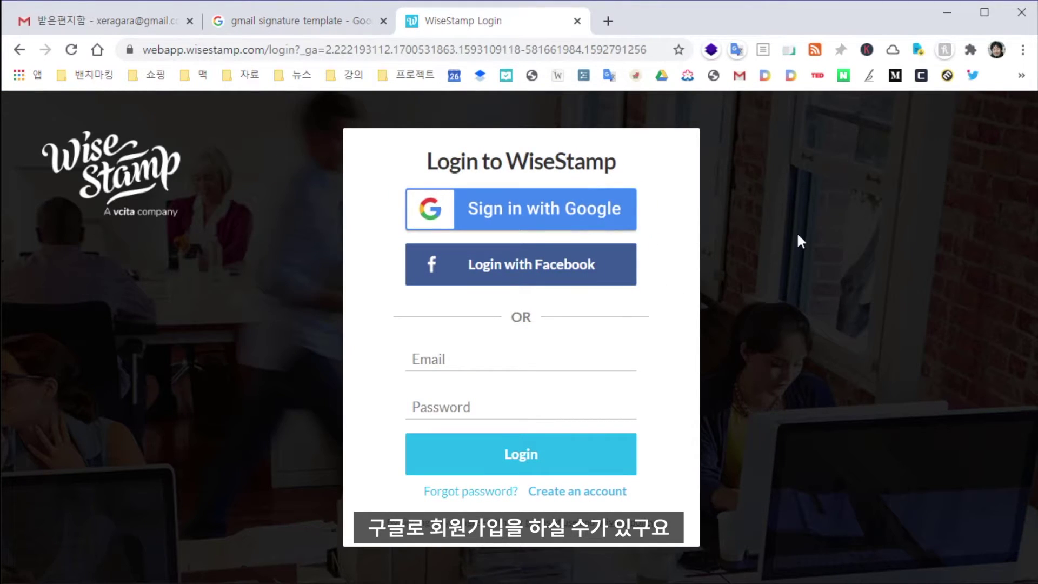
click(543, 216)
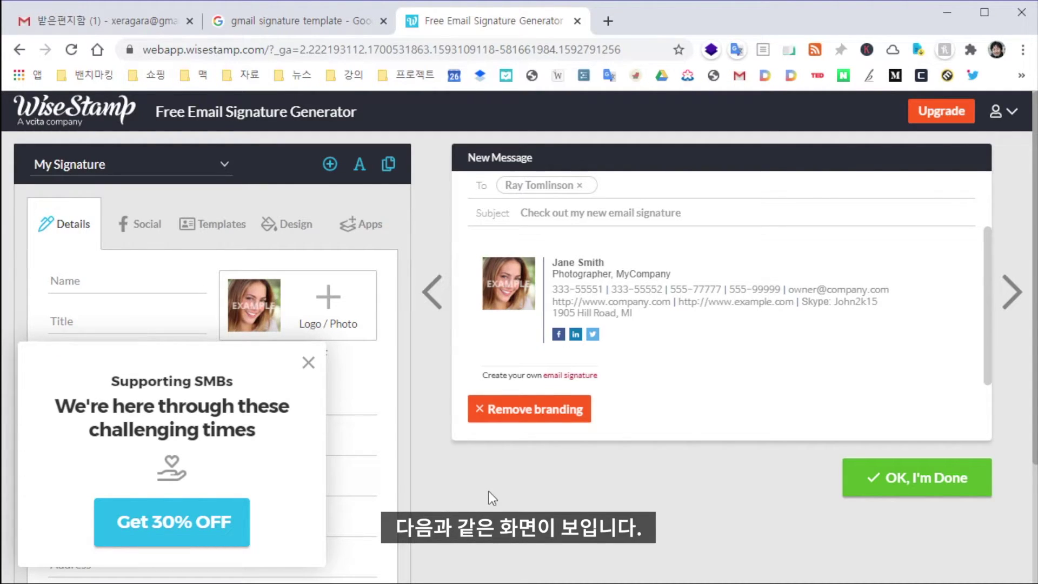
click(308, 362)
Enter the signer's name, title 둥지지기, company 월하독앱 and a phone number in the Details fields
click(91, 292)
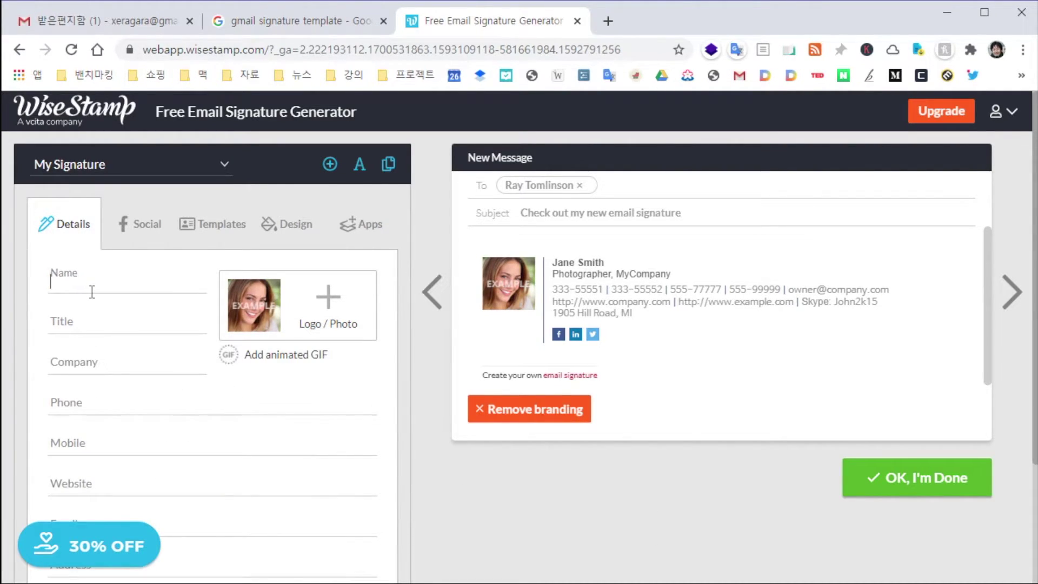
key(Tab)
text(둥지지기)
key(Tab)
text(월하독앱)
key(Tab)
text(8)
key(BackSpace)
text(010 12)
key(BackSpace)
key(BackSpace)
key(BackSpace)
key(BackSpace)
key(BackSpace)
key(BackSpace)
text(010 1111 1111)
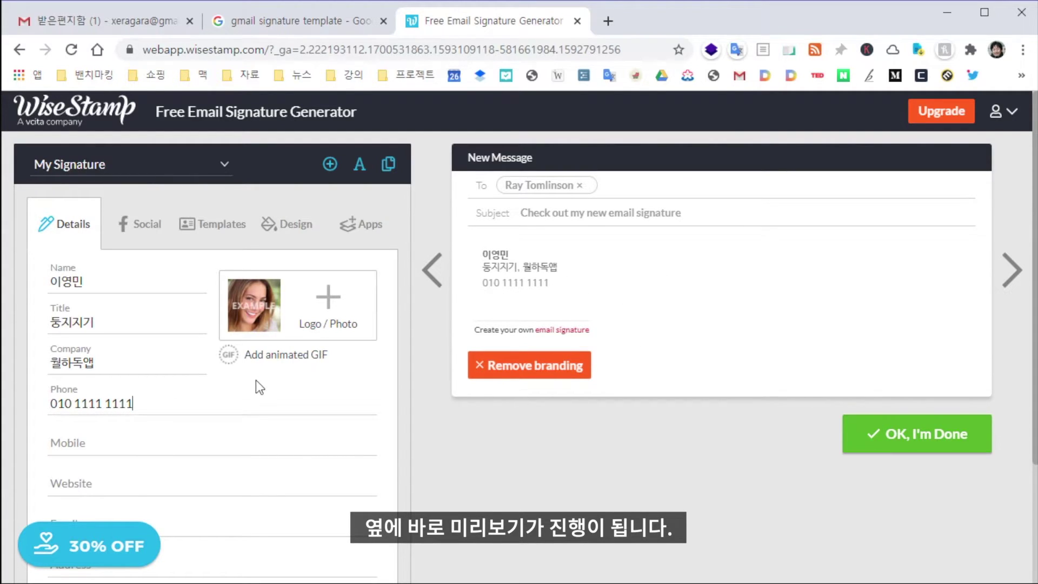
Upload circle.png from local files as the signature photo
click(254, 306)
click(621, 383)
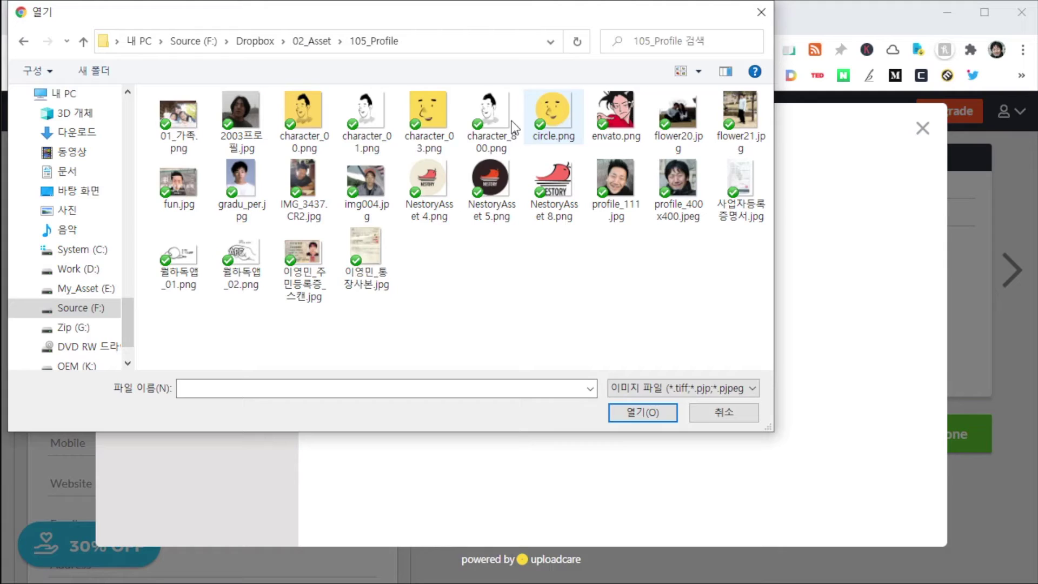
click(550, 116)
click(621, 412)
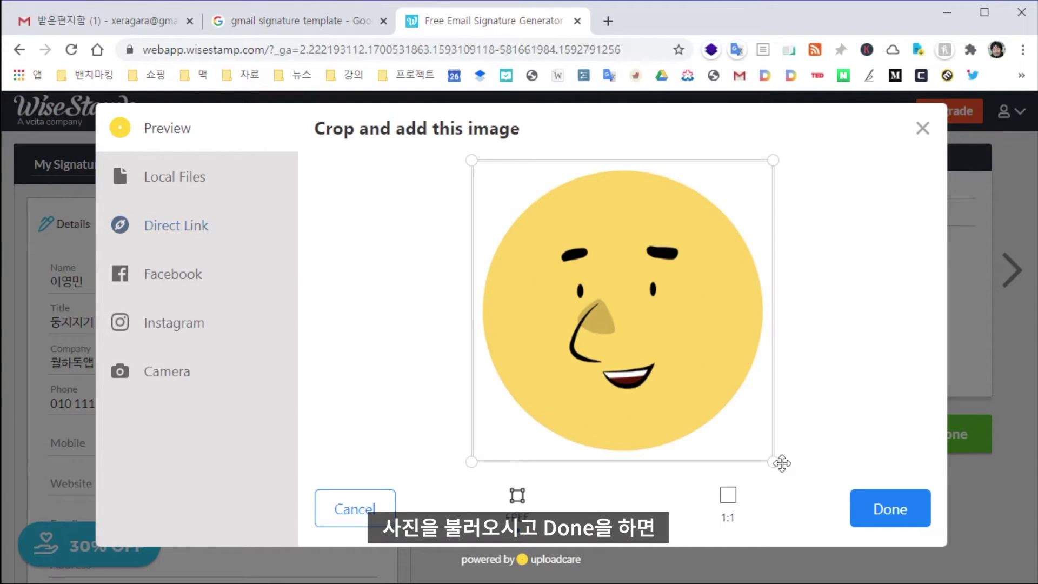
click(890, 508)
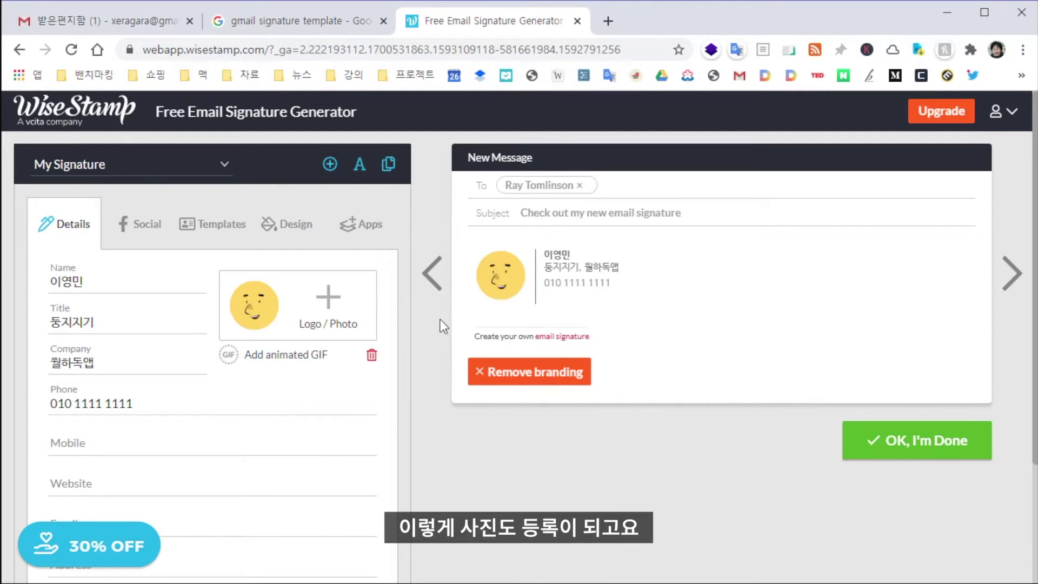
drag(135, 404, 3, 410)
key(Tab)
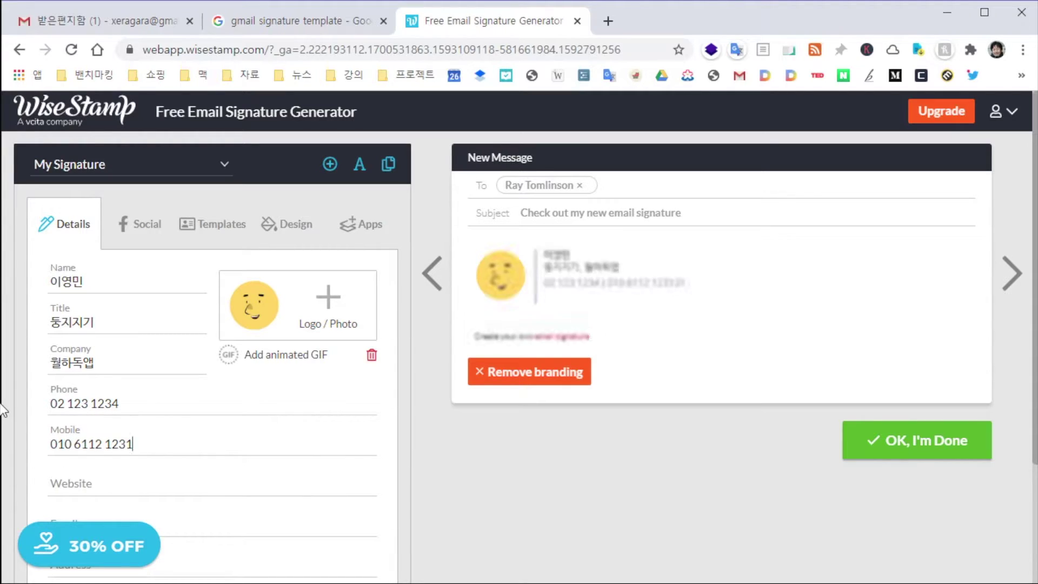
key(Tab)
key(Tab)
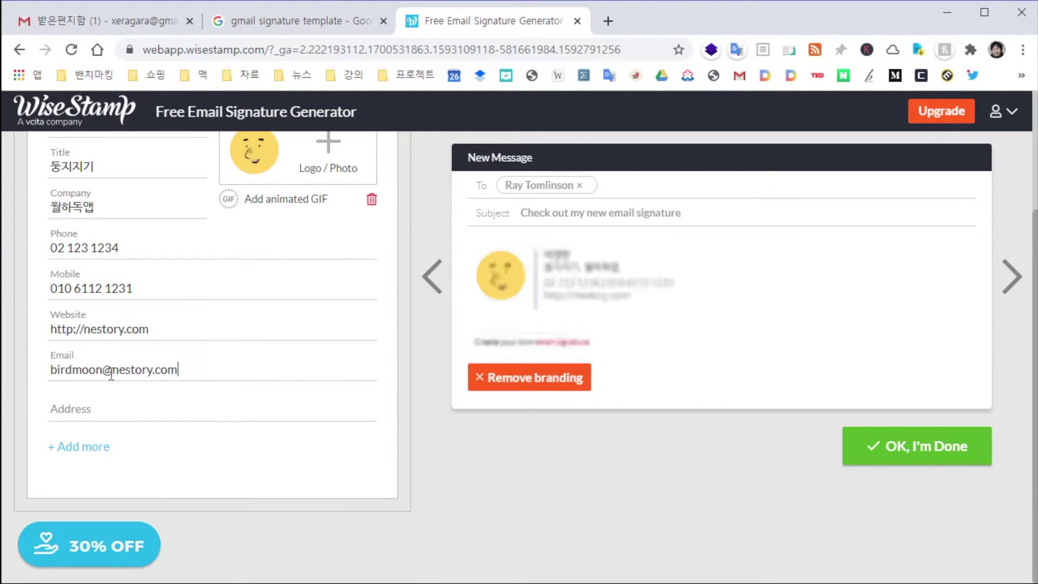
click(177, 403)
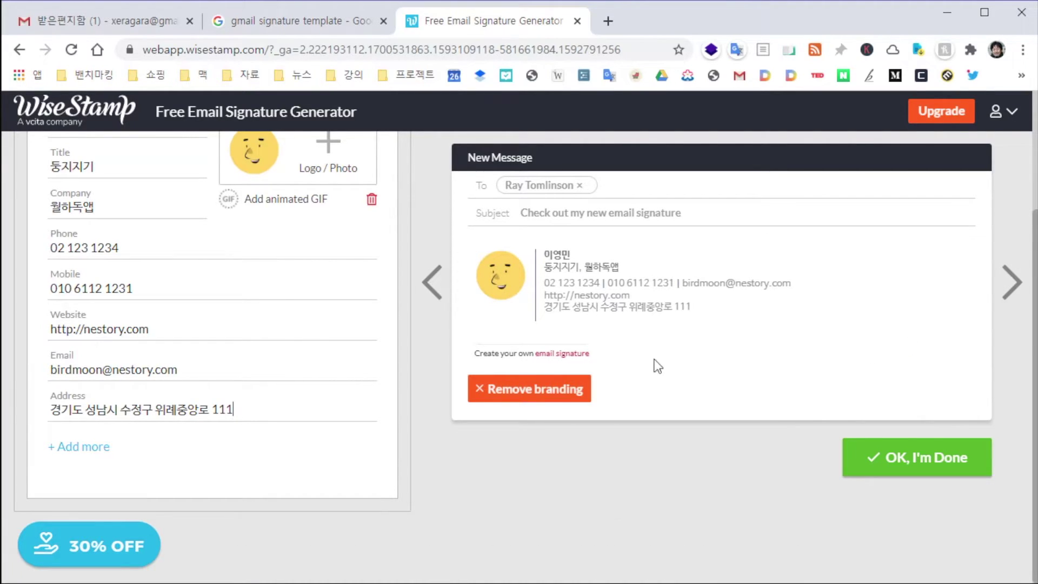
scroll(183, 412, up, 3)
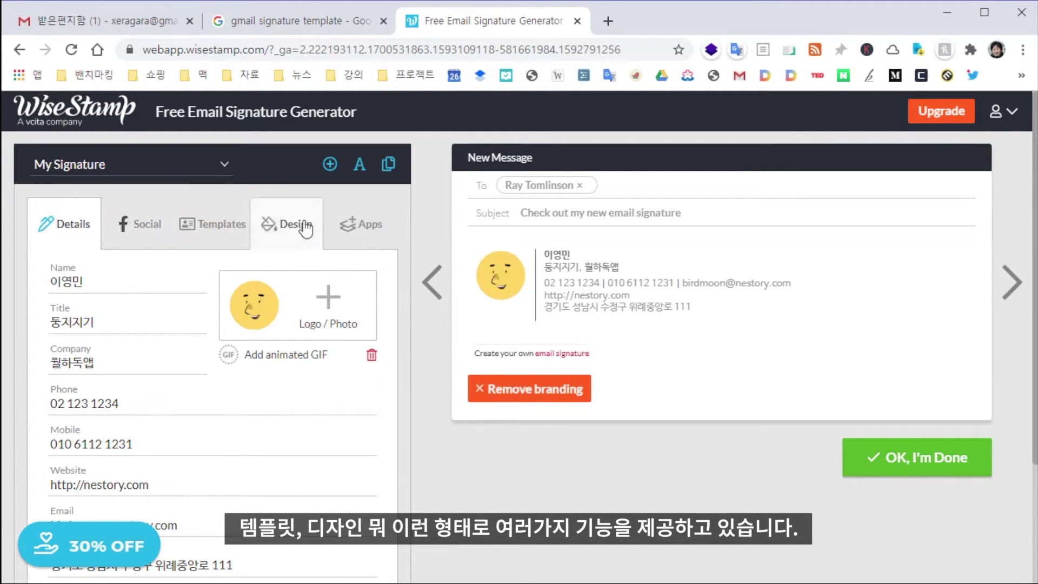
Enter the Facebook and Twitter profile links on the Social tab, then show the Templates
click(135, 232)
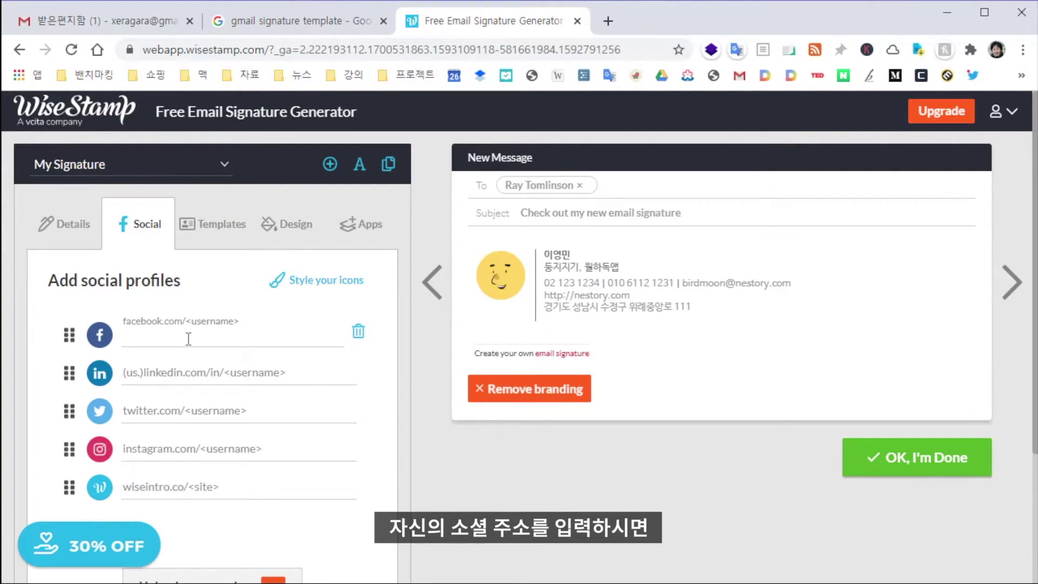
text(facebook.com/nestorya)
click(153, 412)
text(twitter.com/birdmoon)
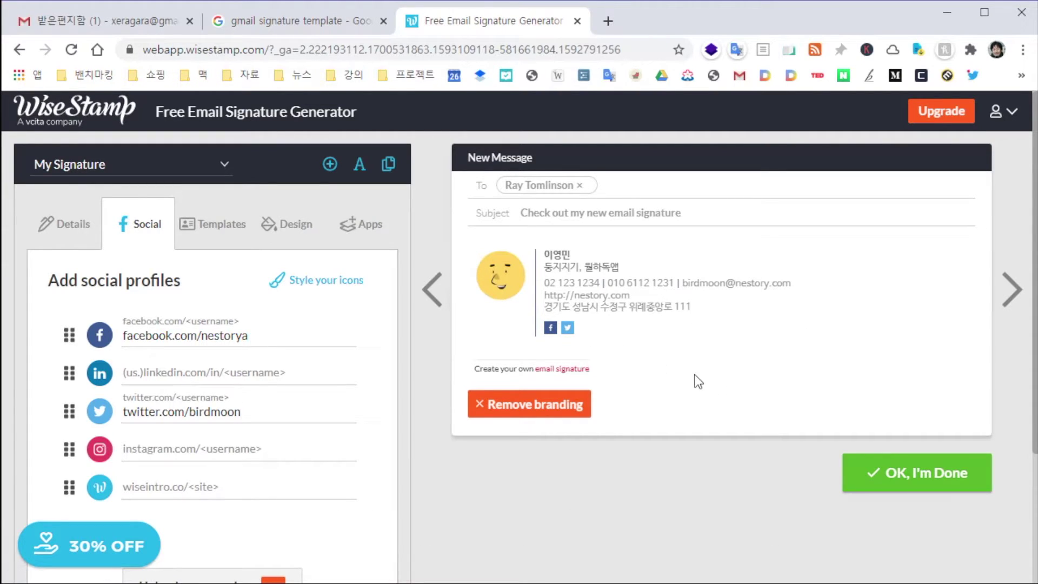
click(210, 233)
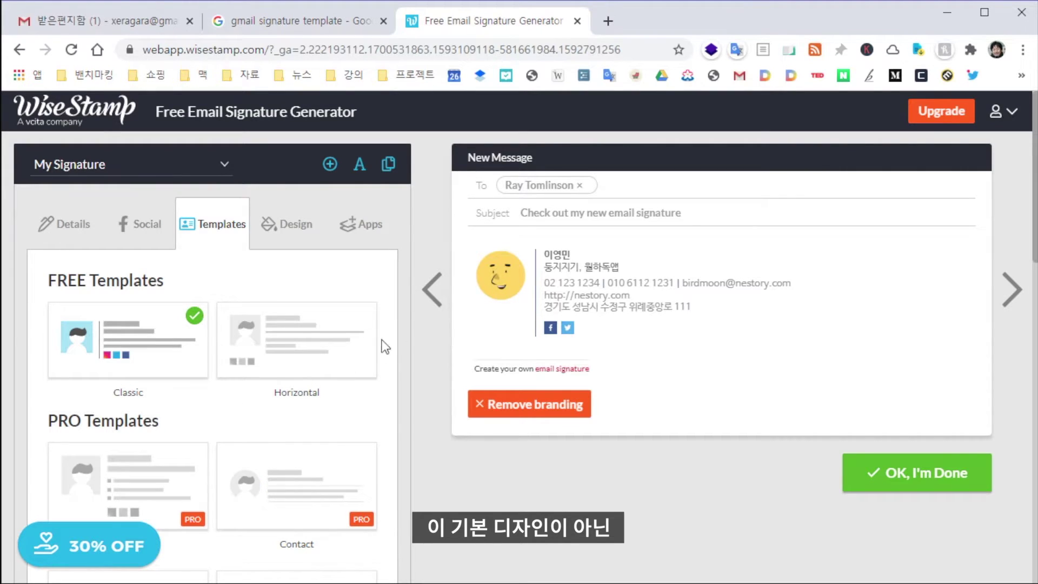
Switch the signature to the Horizontal layout and apply the free Classic template
click(346, 362)
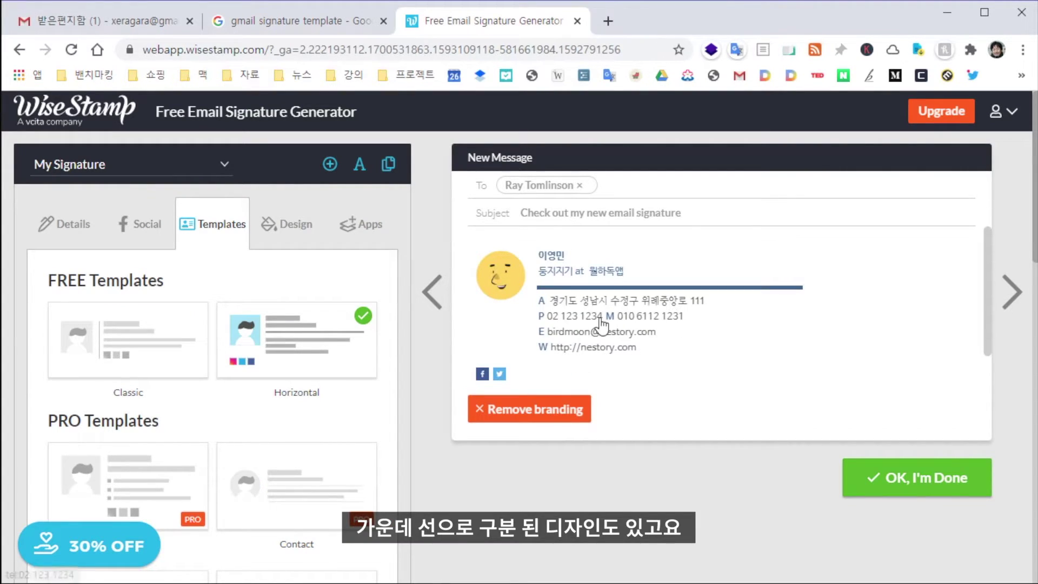
scroll(162, 485, down, 2)
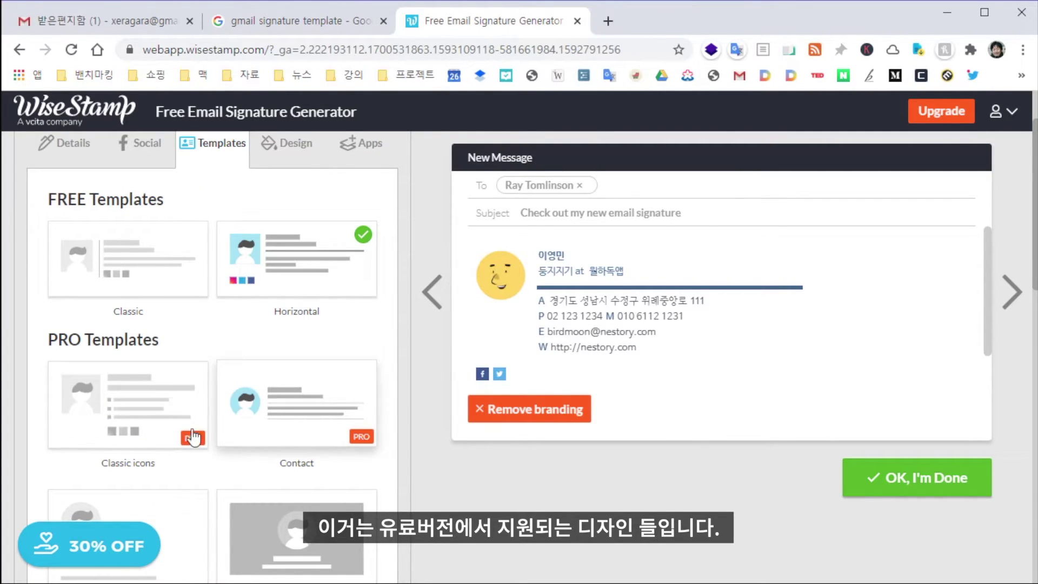
scroll(301, 429, down, 5)
scroll(310, 430, down, 2)
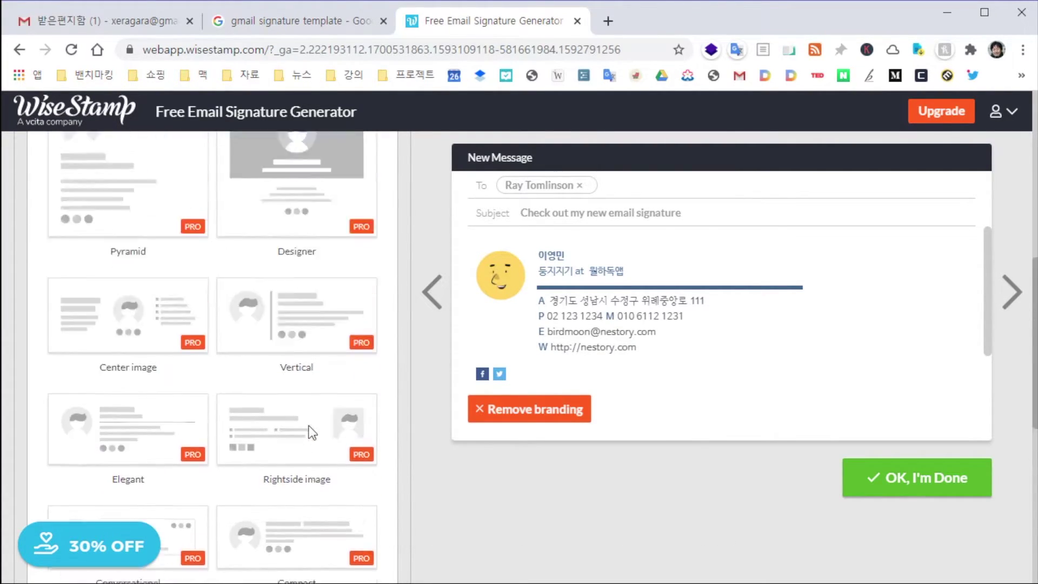
scroll(308, 429, up, 8)
scroll(317, 338, down, 2)
scroll(296, 398, up, 2)
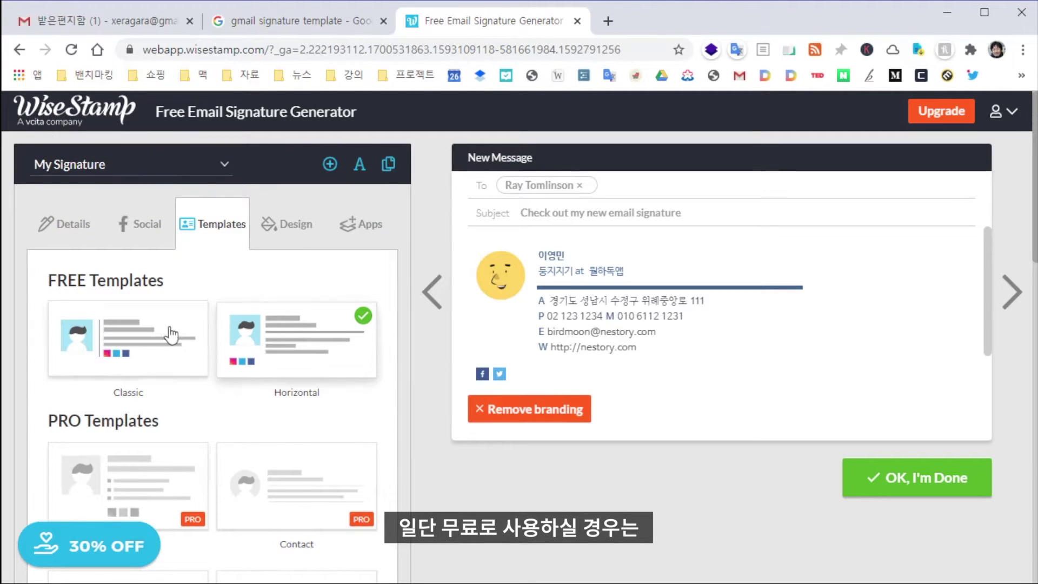
click(145, 346)
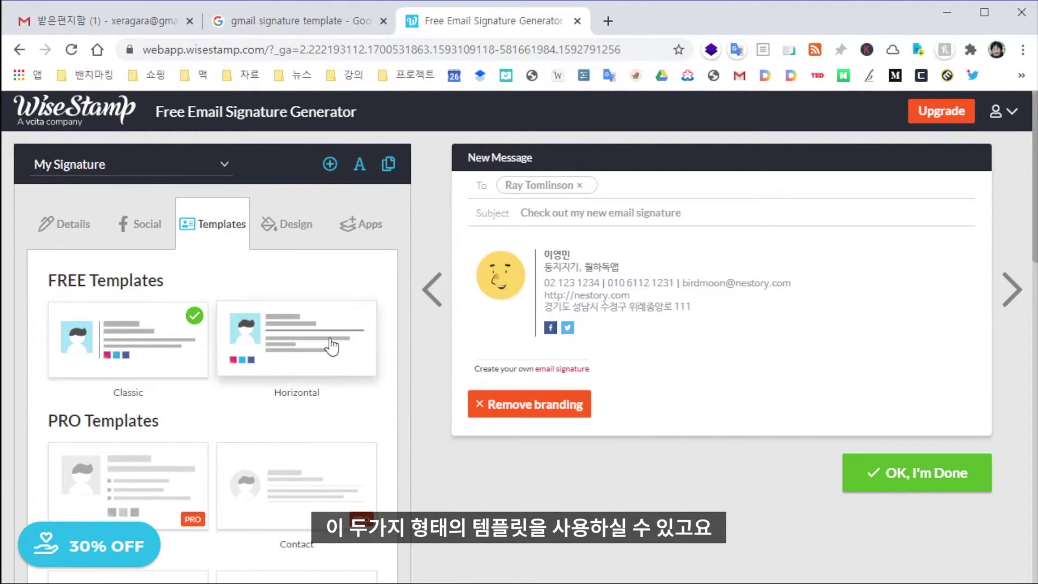
Review the Design tab's font, colour and icon options, then go back to Details
click(287, 224)
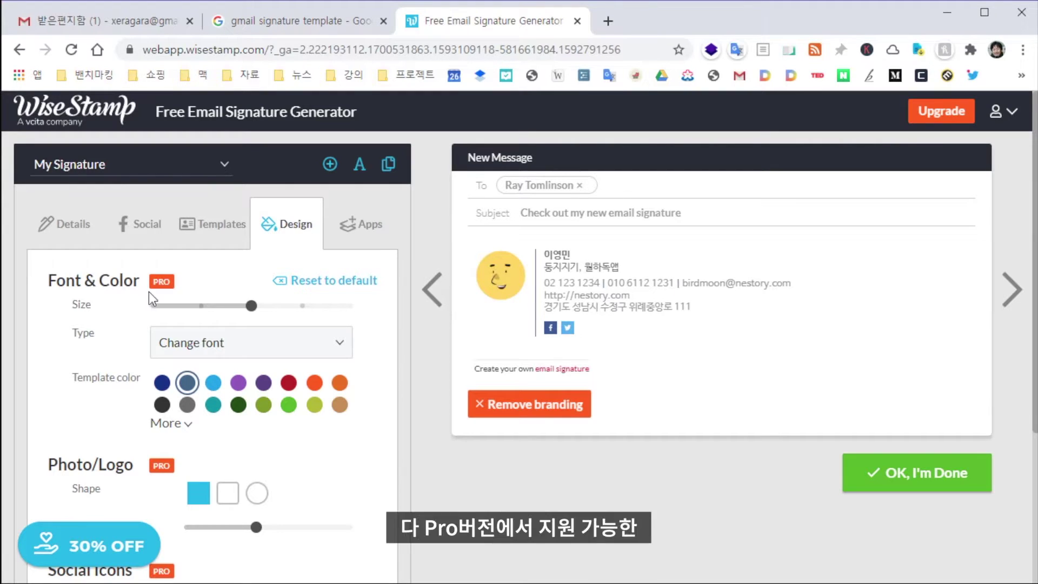
scroll(290, 474, down, 3)
scroll(275, 432, up, 3)
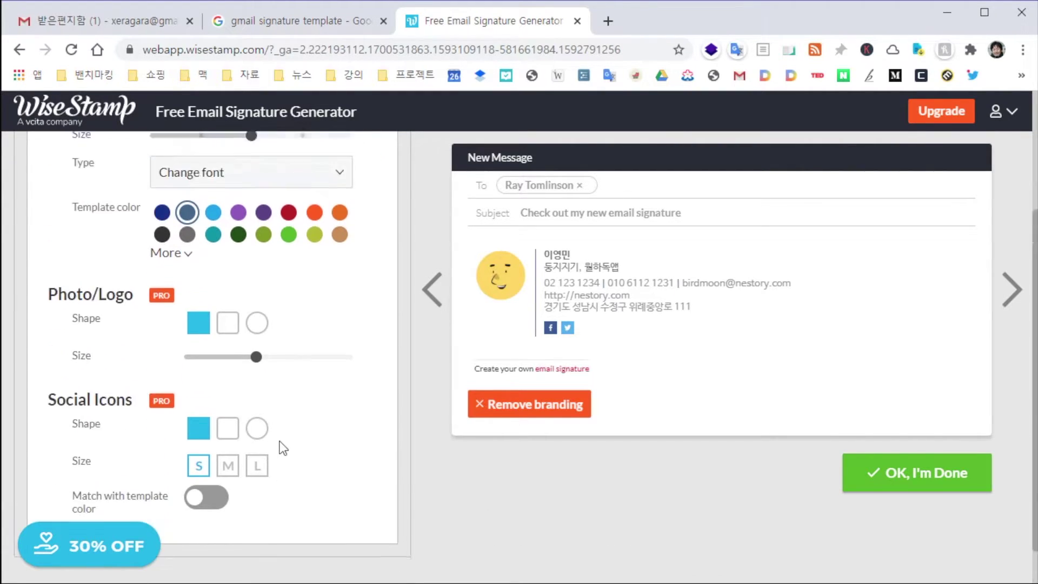
click(54, 223)
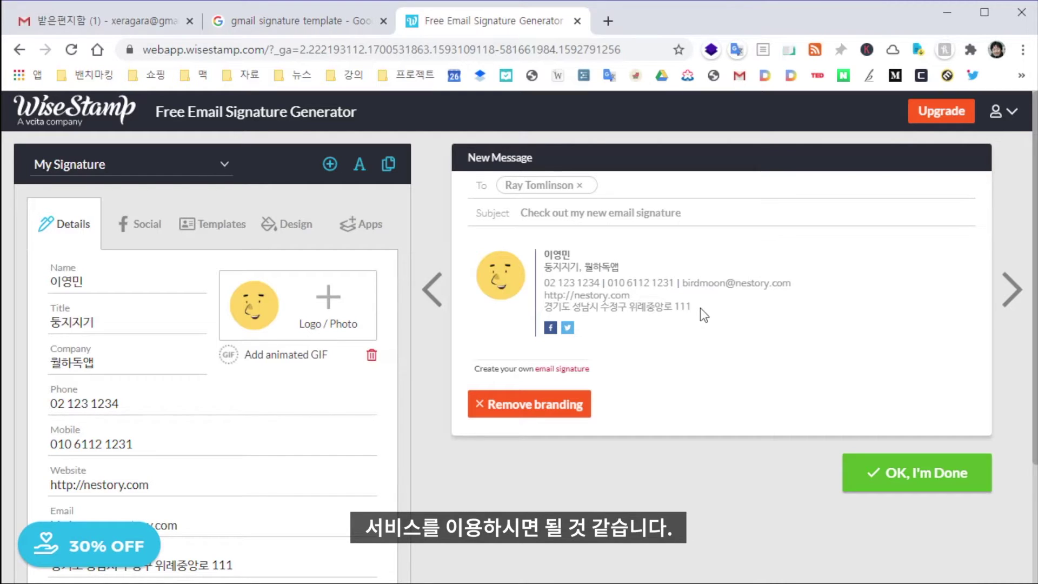
Mark the signature done, keep it assigned to Gmail, and reopen Gmail in a new tab
click(930, 474)
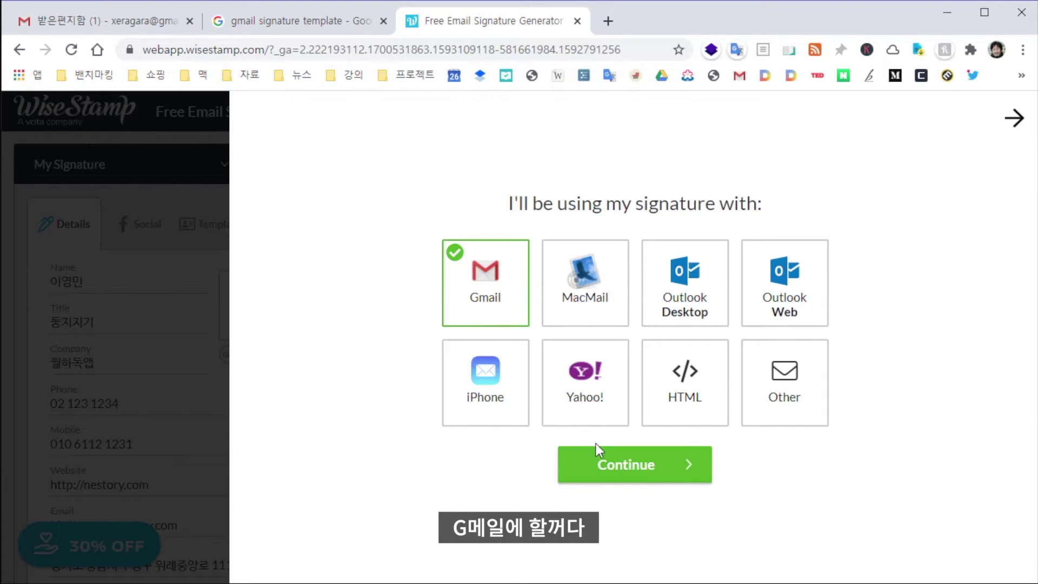
click(635, 477)
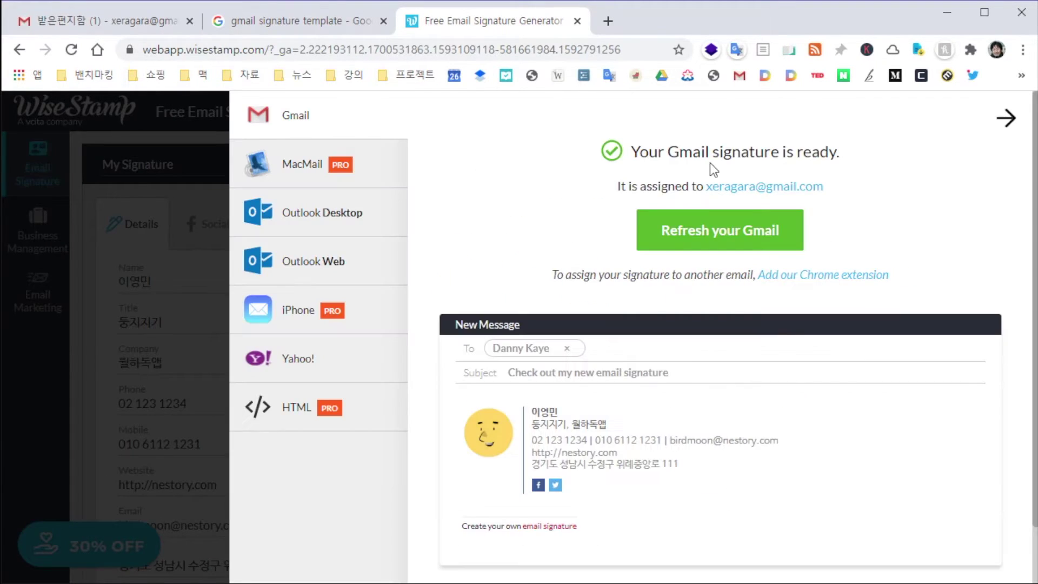
click(726, 231)
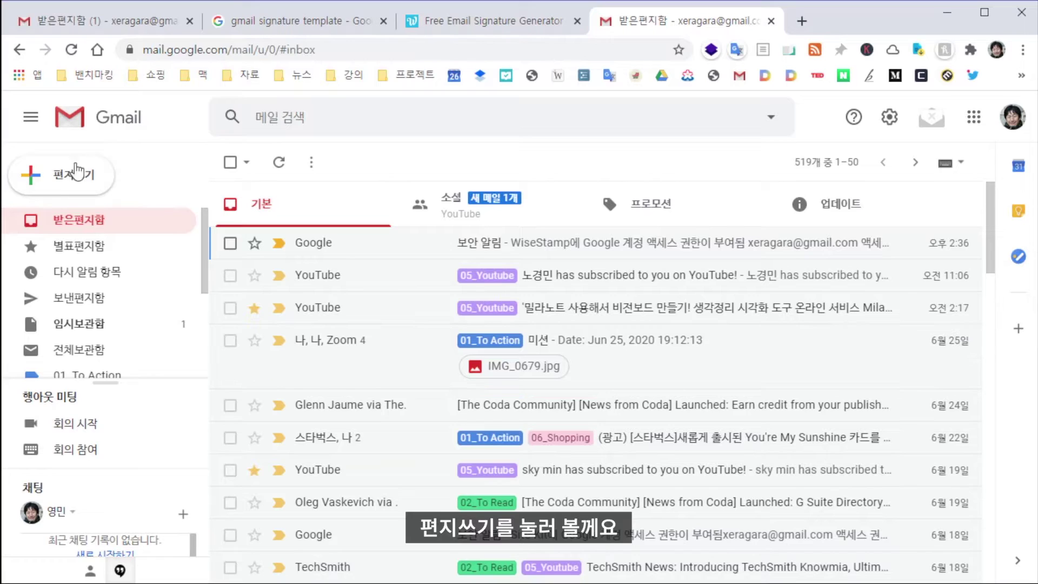
click(77, 172)
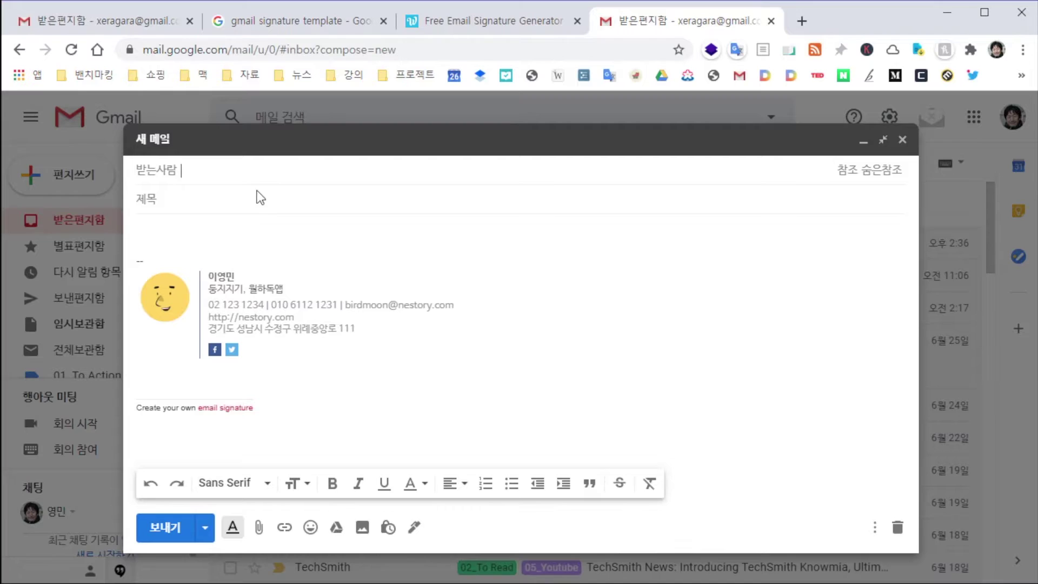
click(902, 140)
click(888, 117)
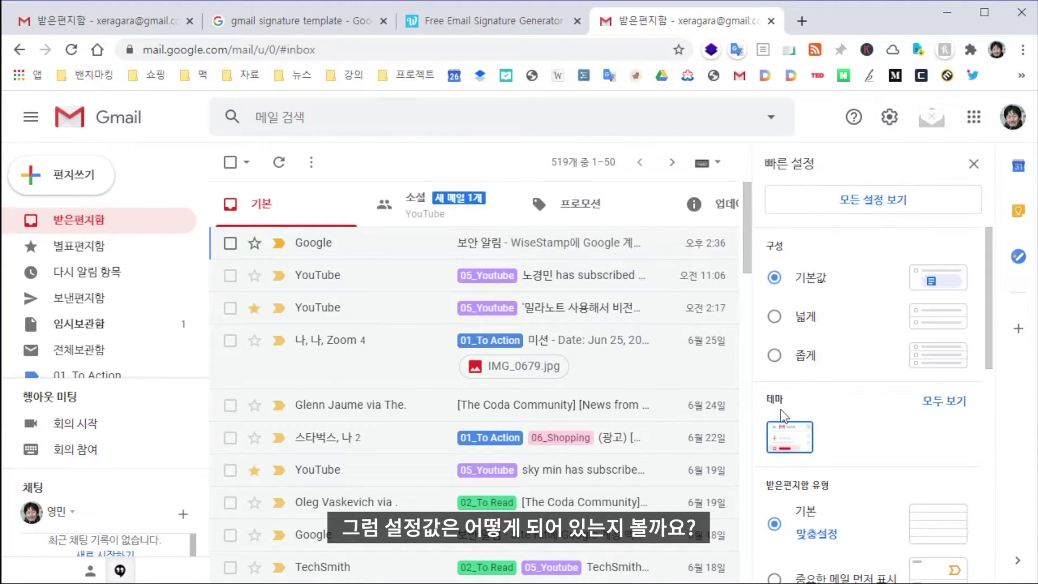
click(920, 205)
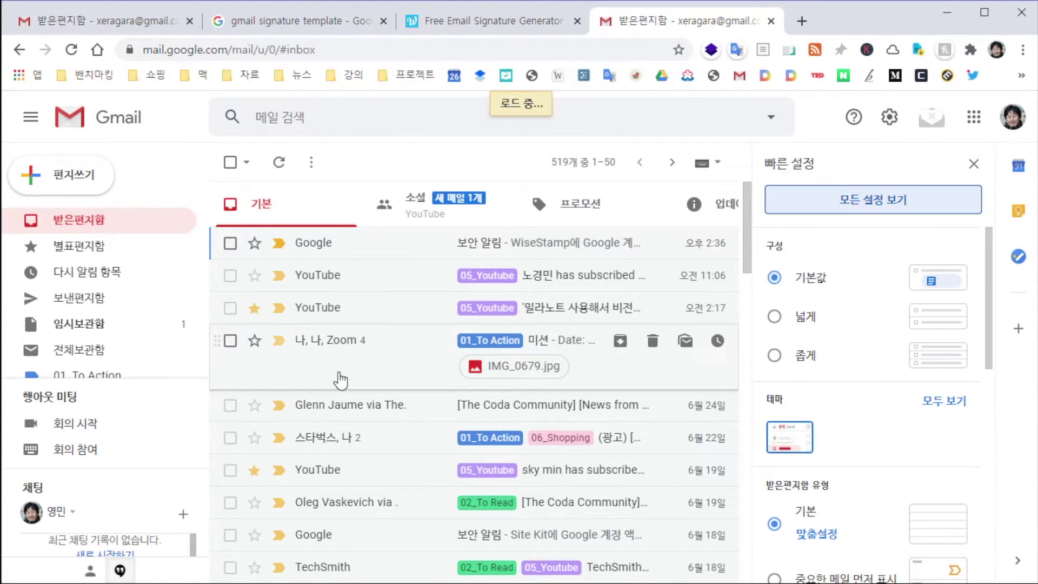
scroll(727, 429, down, 10)
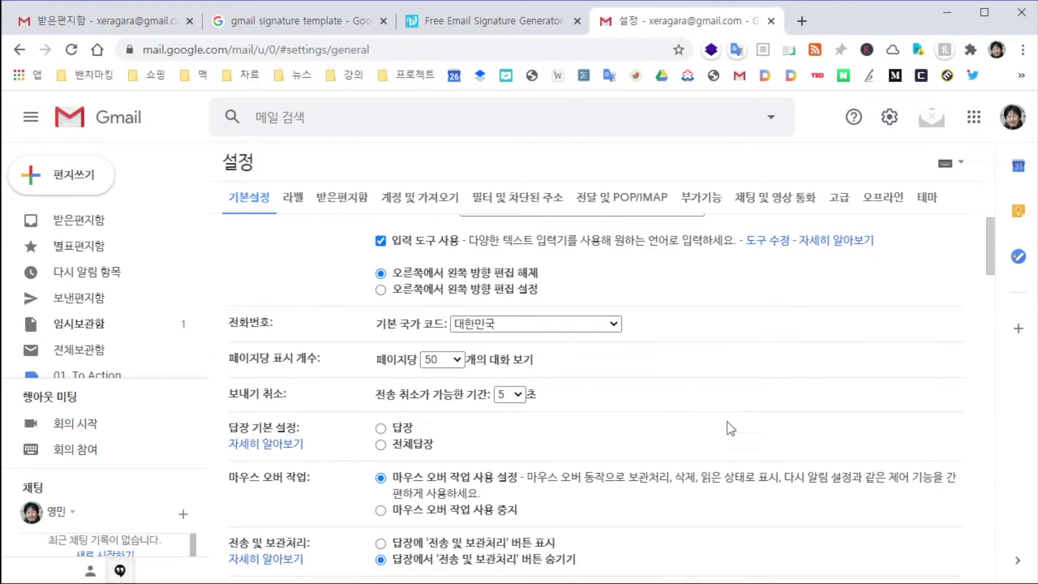
scroll(728, 428, down, 10)
scroll(728, 428, down, 5)
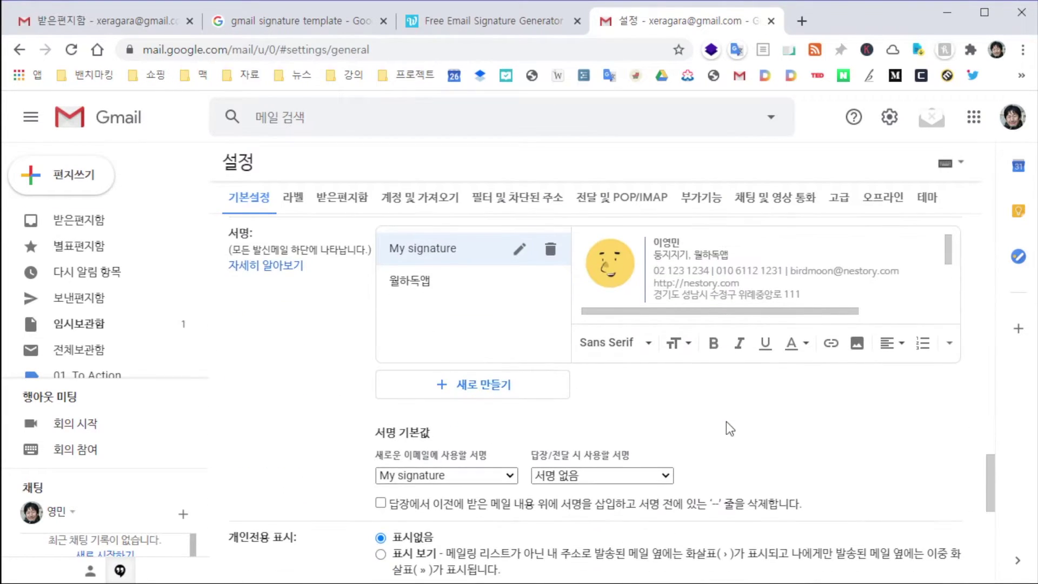
scroll(725, 421, up, 3)
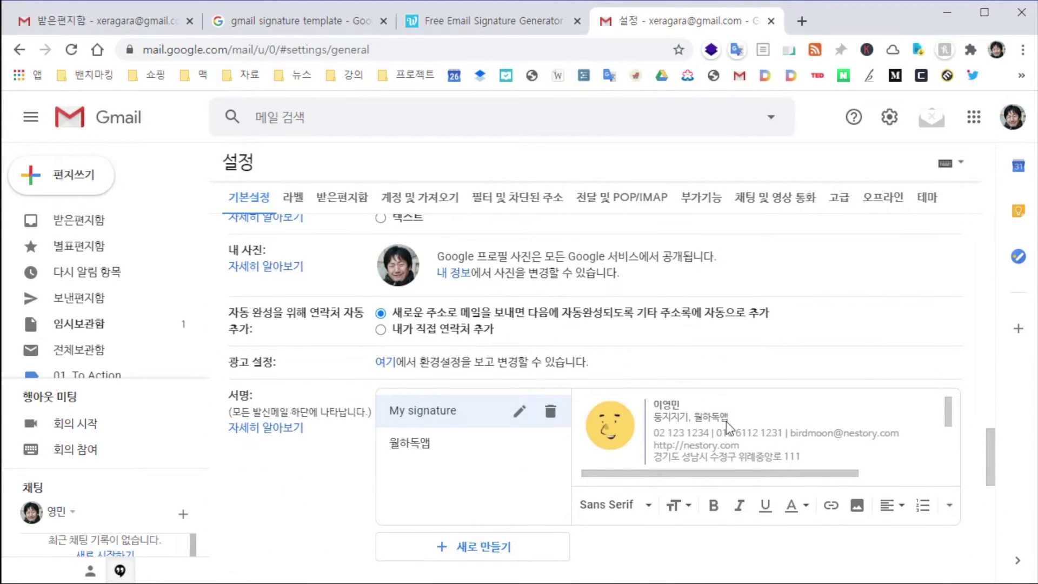
click(416, 446)
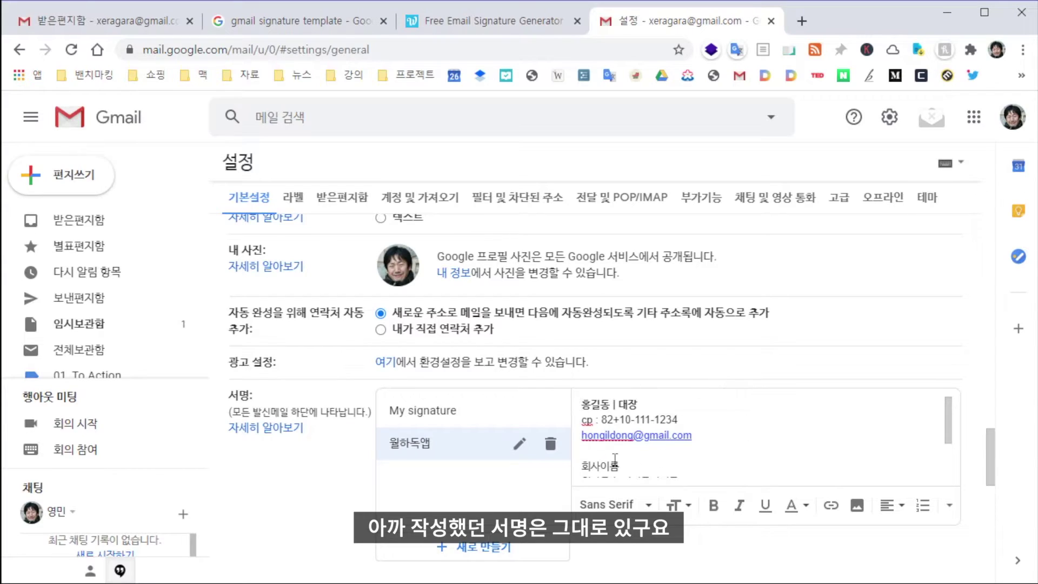
click(485, 416)
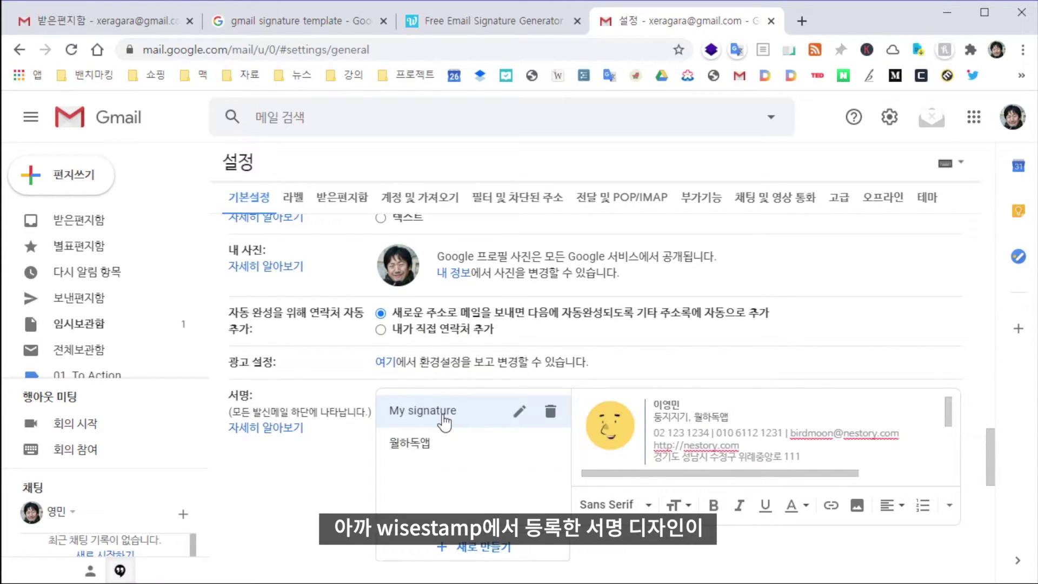
scroll(688, 431, down, 3)
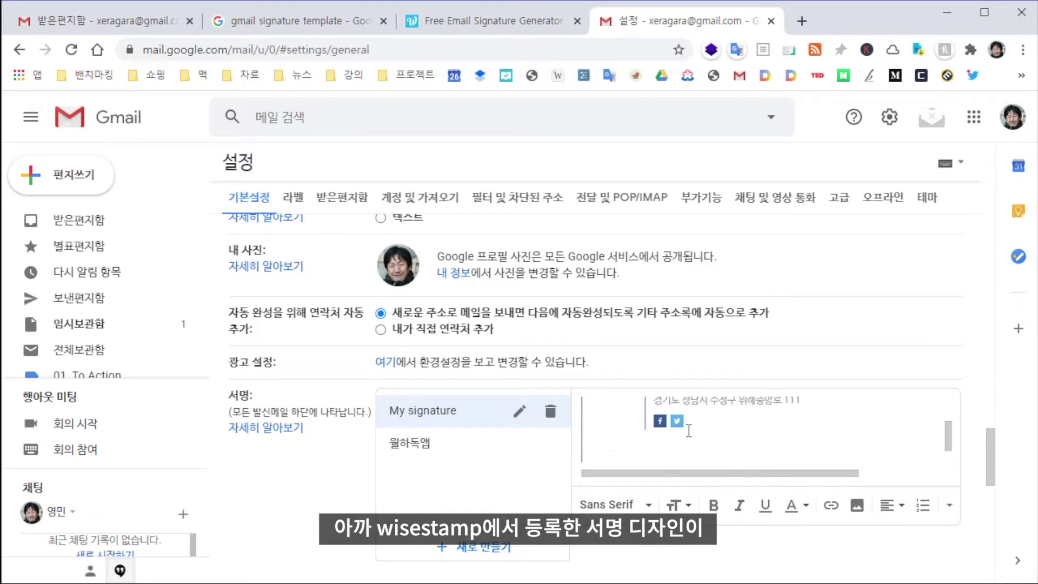
scroll(688, 432, up, 3)
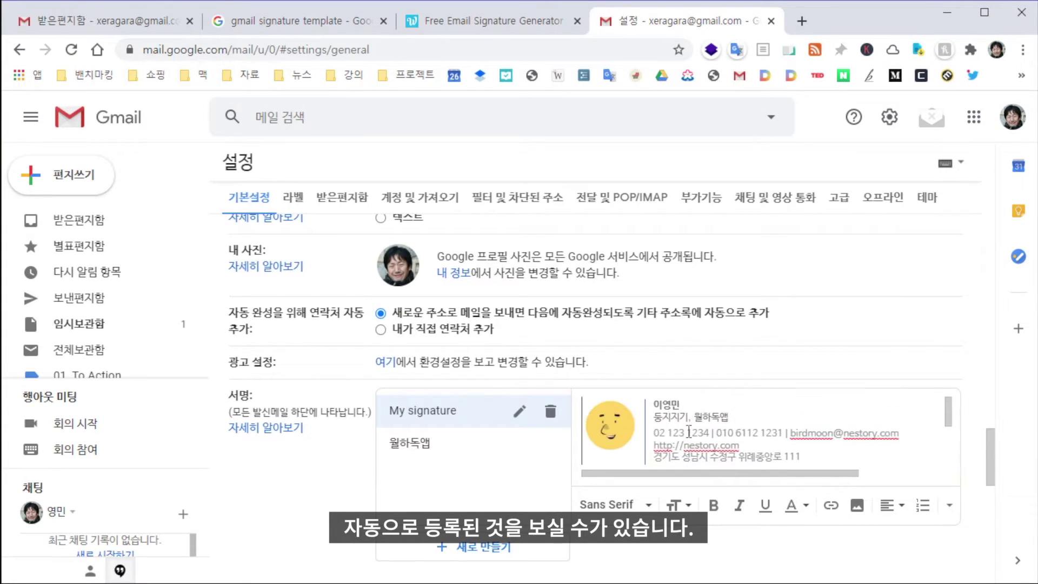
scroll(688, 429, down, 3)
scroll(495, 439, up, 7)
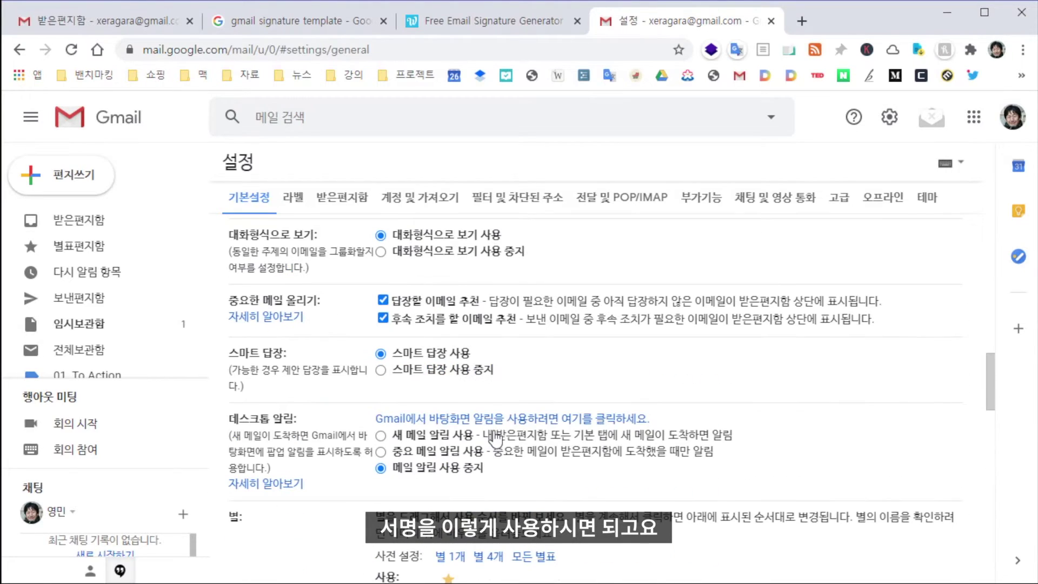
scroll(552, 391, down, 10)
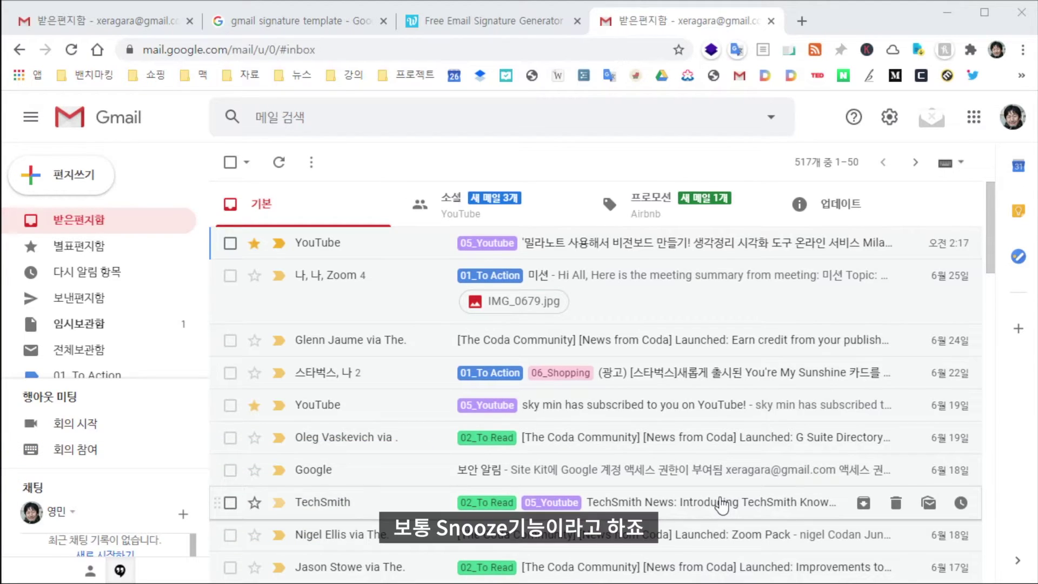
Snooze the Milanote YouTube comment email until 6:00 PM today, check Snoozed, then return to Inbox
click(675, 243)
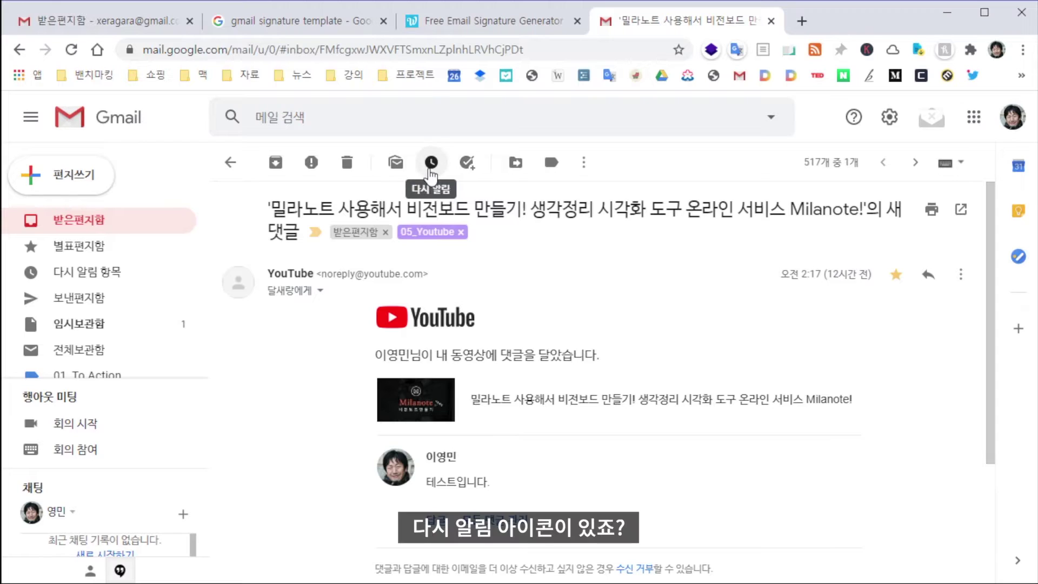
click(430, 163)
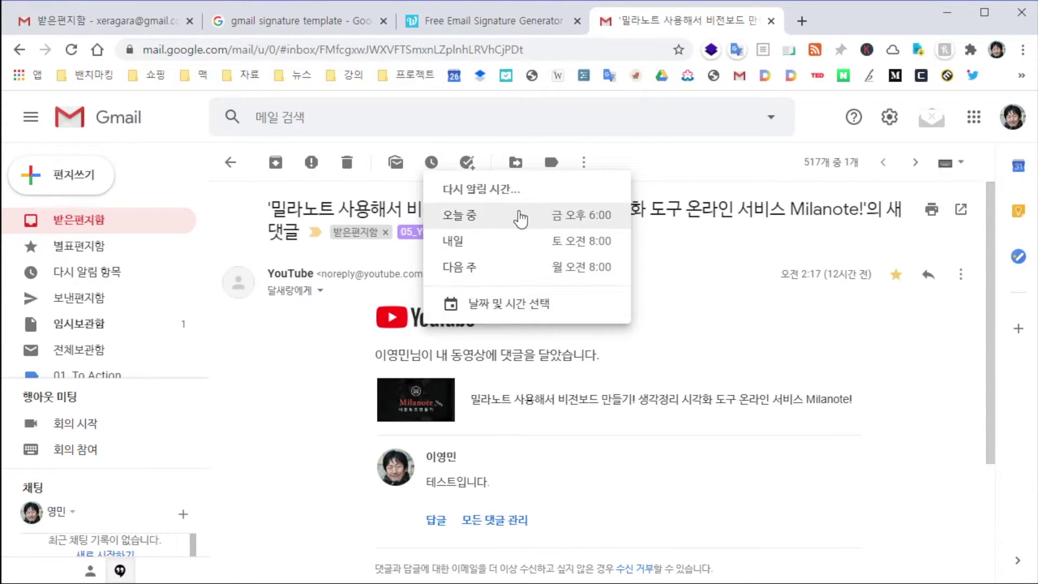
click(603, 226)
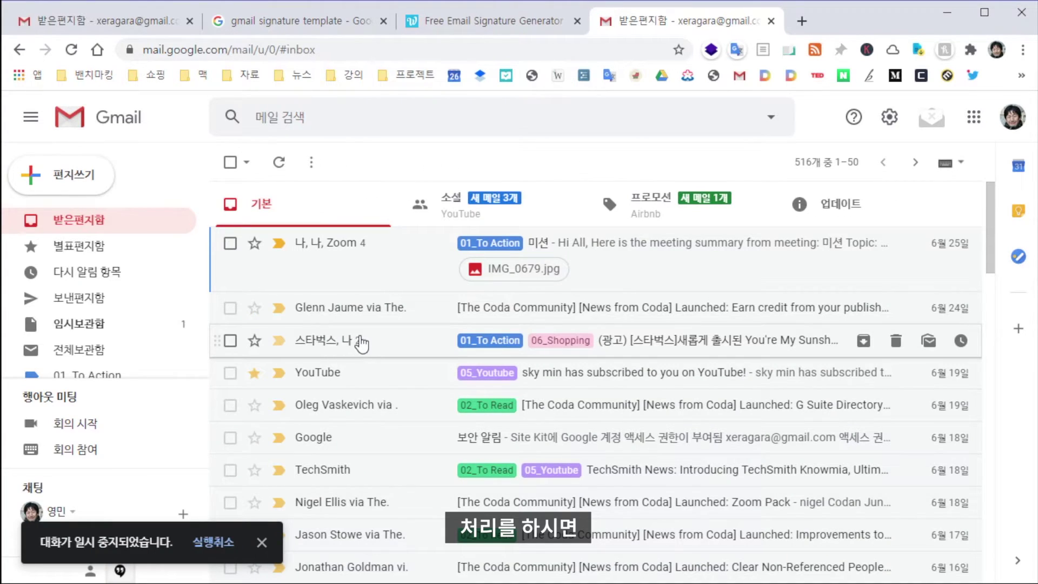
click(101, 280)
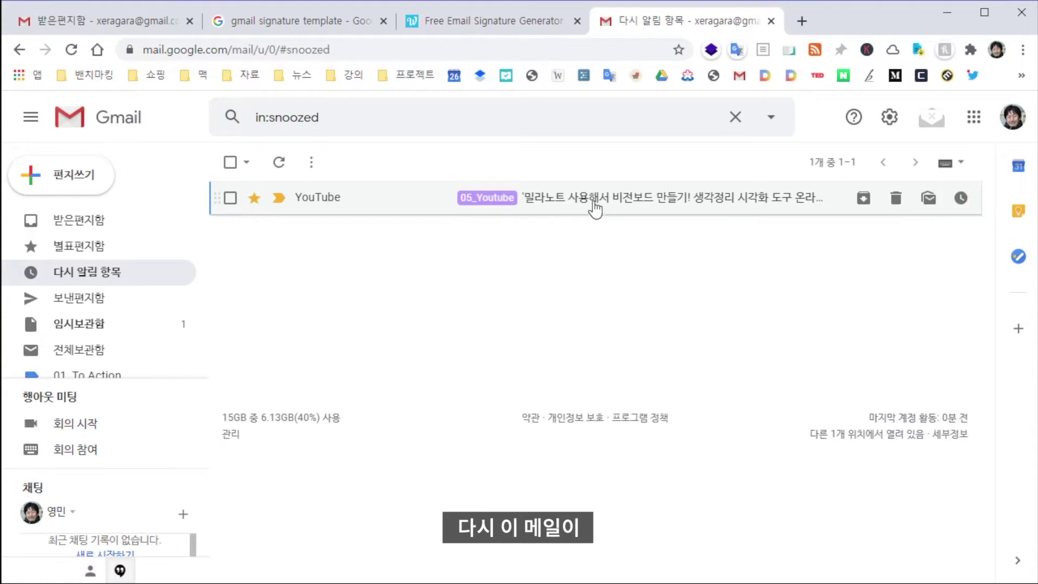
click(76, 219)
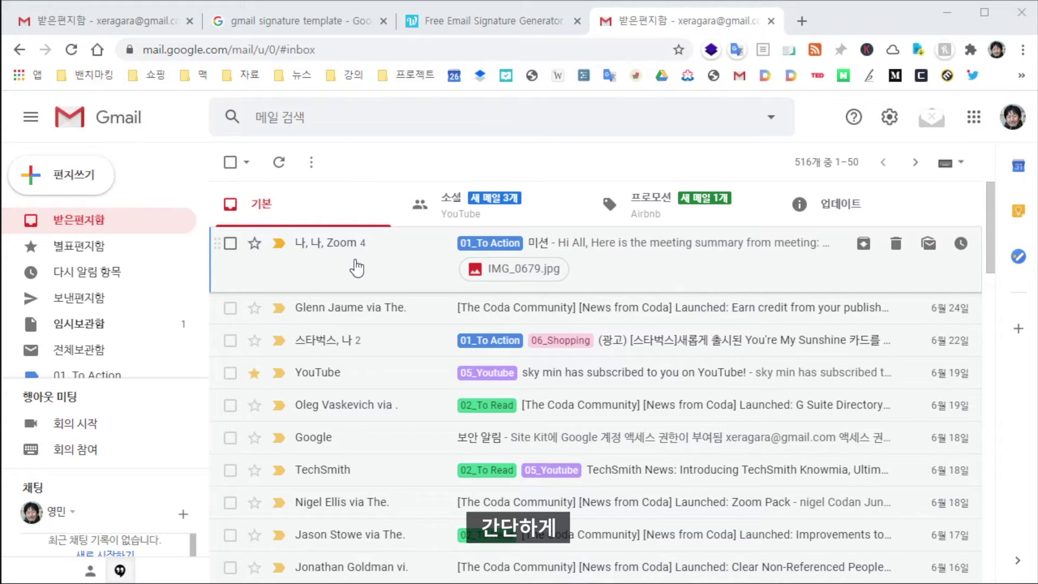
right_click(667, 267)
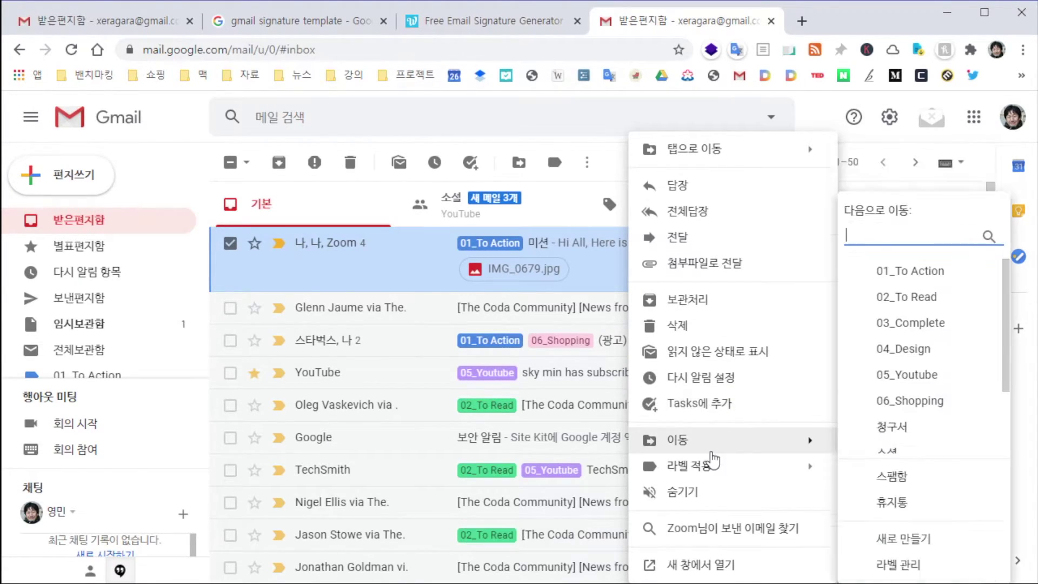
mouse_move(702, 473)
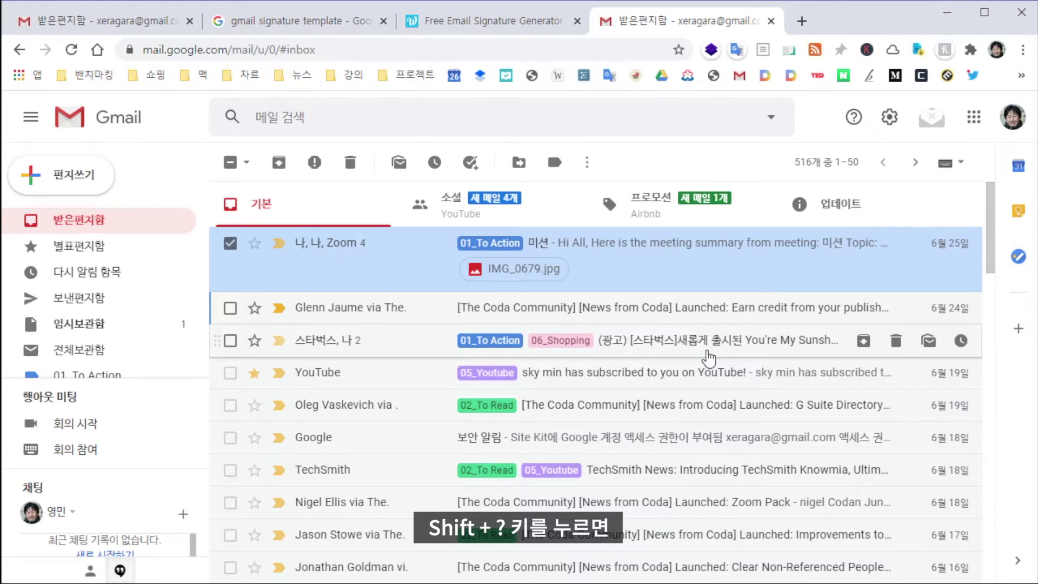
Bring up the keyboard shortcuts list with Shift+?, scroll through it, then close it
key(shift+question)
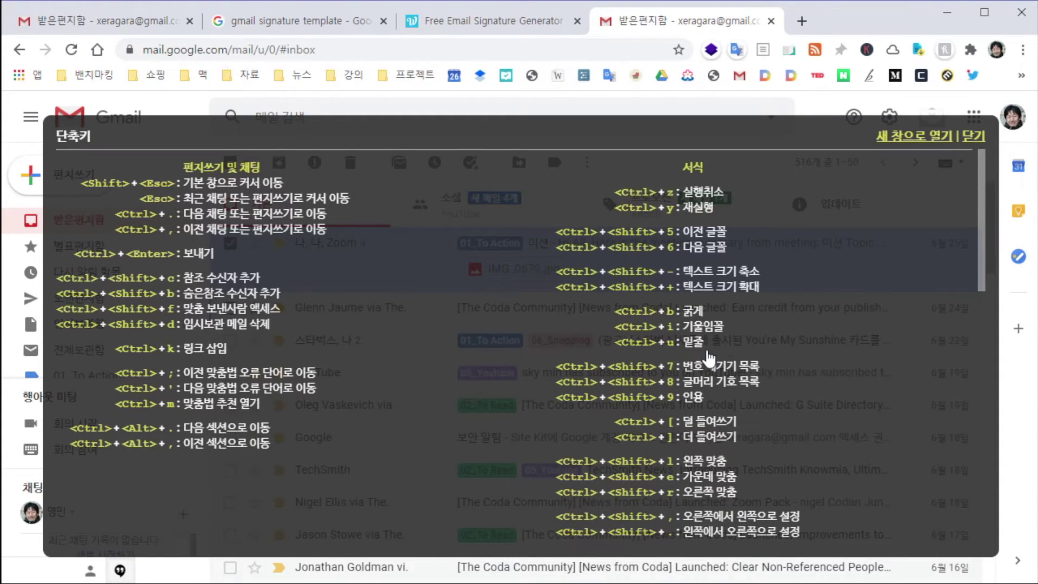
scroll(813, 275, down, 10)
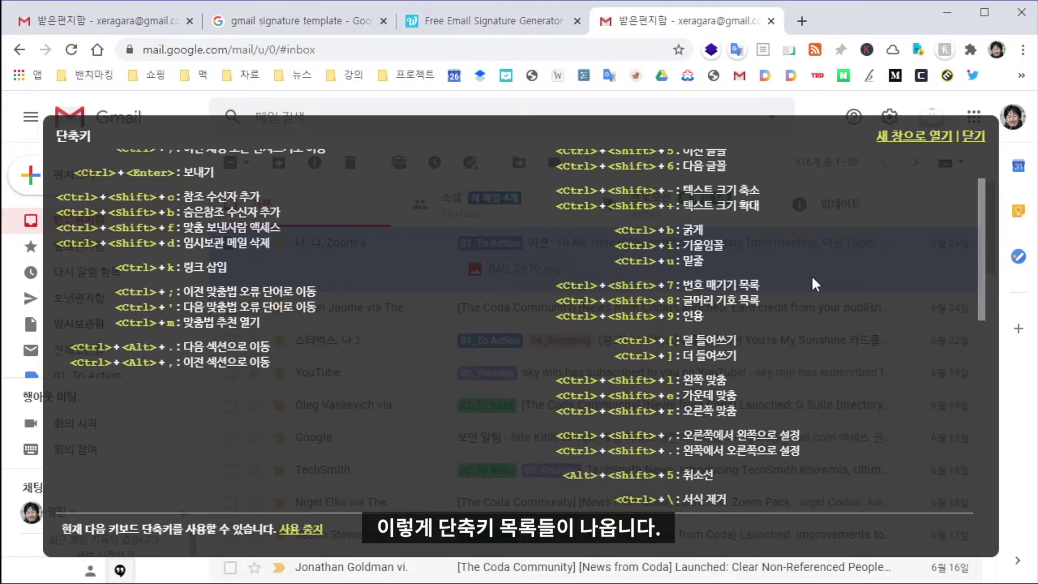
scroll(810, 274, down, 5)
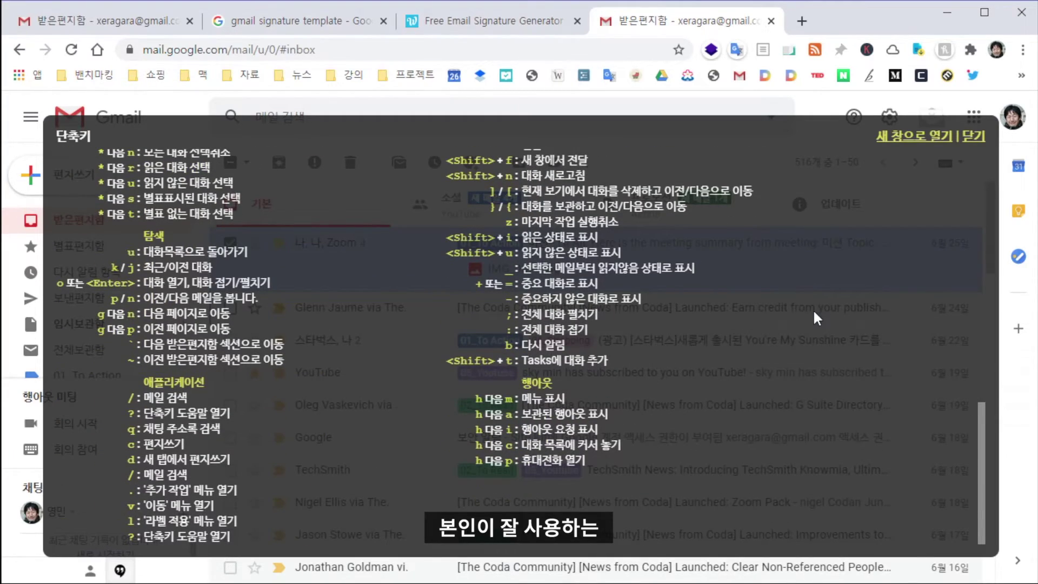
scroll(813, 309, down, 10)
scroll(812, 309, up, 1)
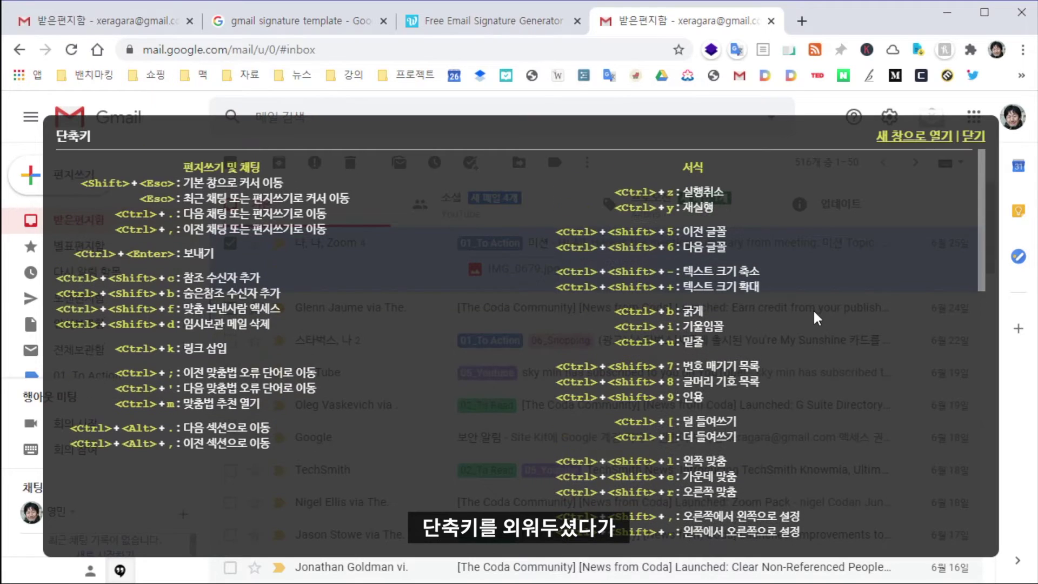
click(976, 137)
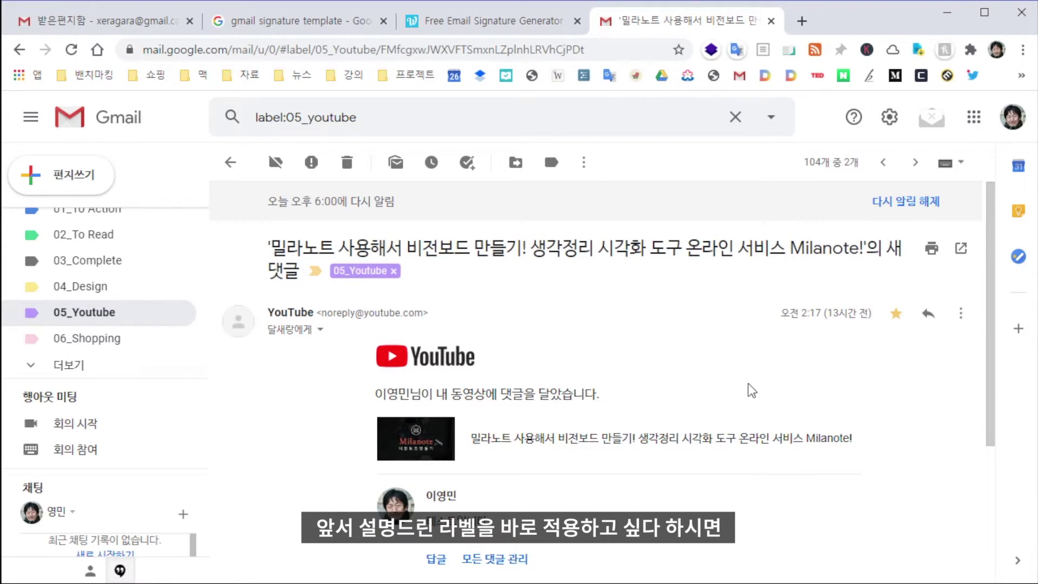
key(l)
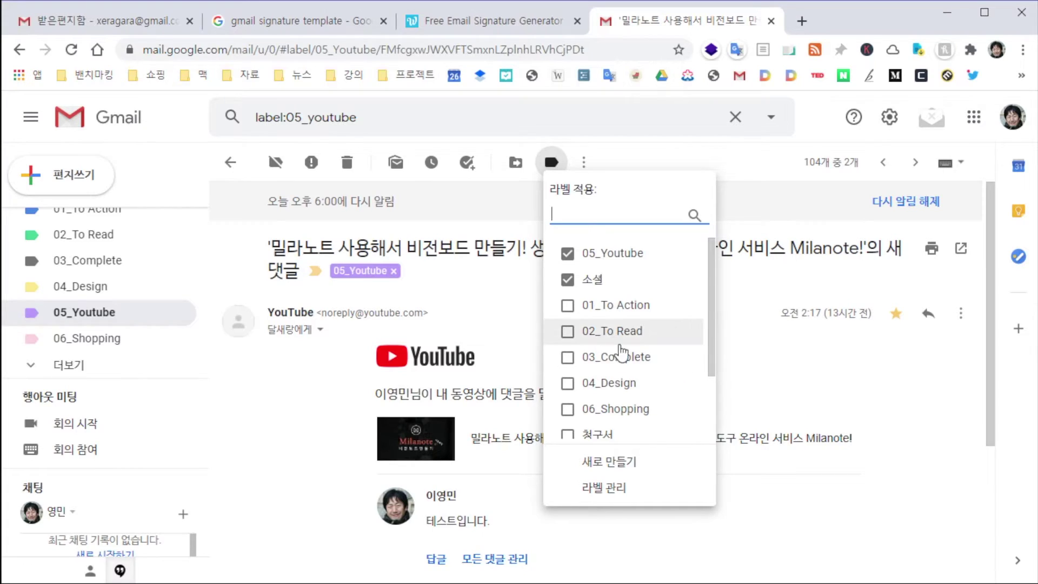
scroll(573, 346, down, 3)
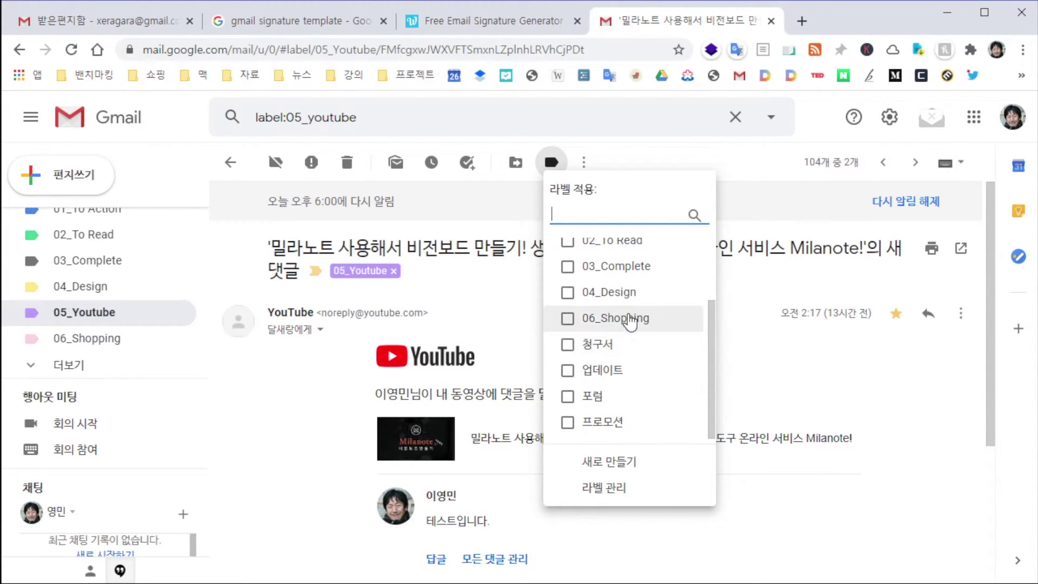
click(627, 317)
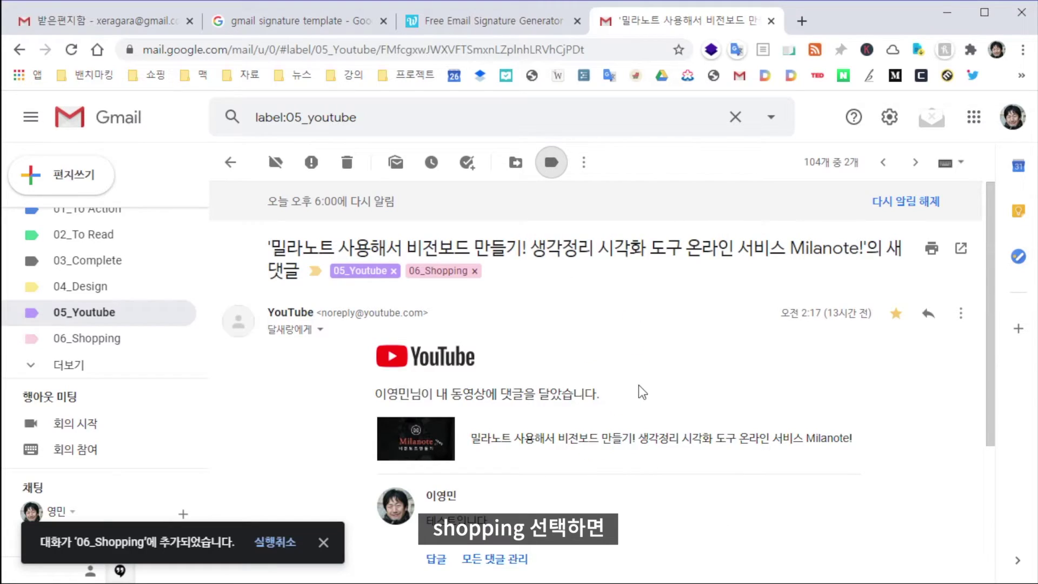
click(475, 271)
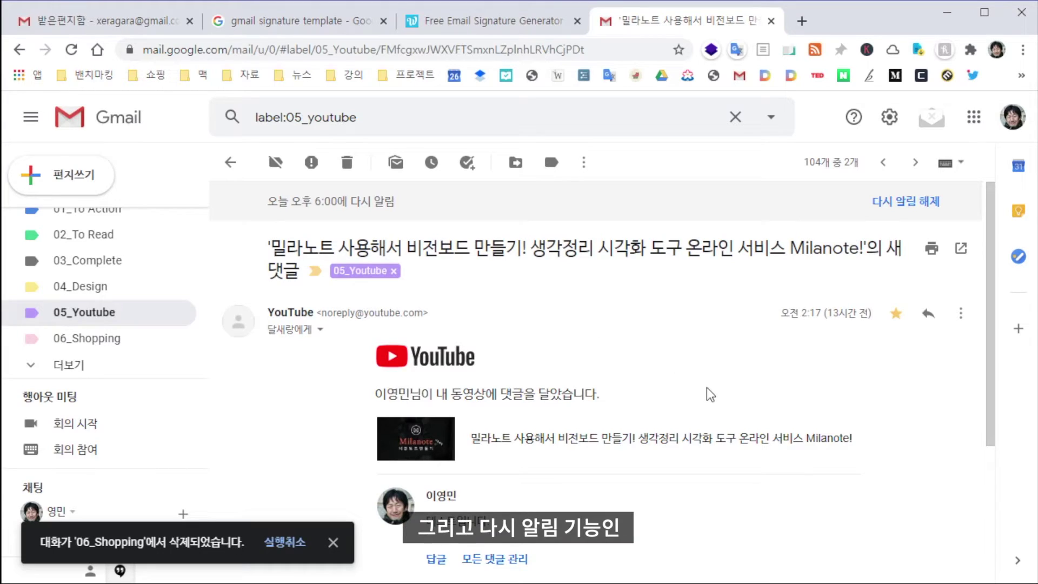
key(b)
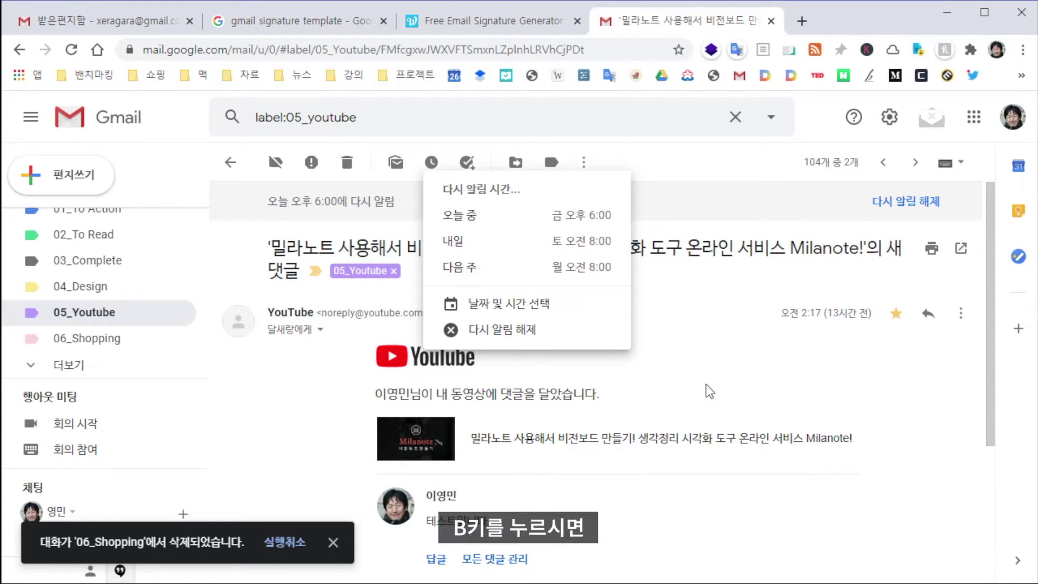
click(475, 306)
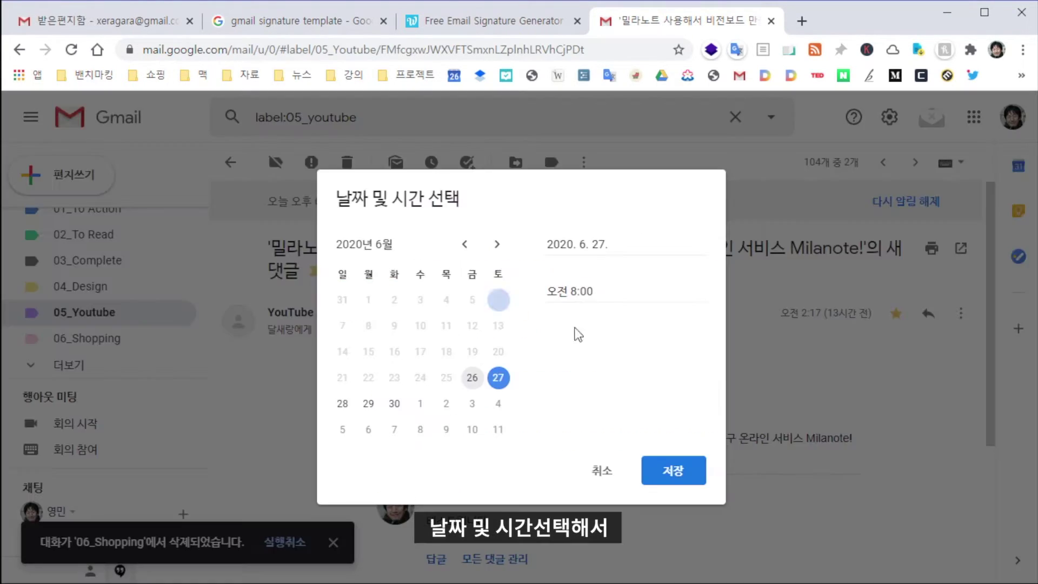
click(498, 377)
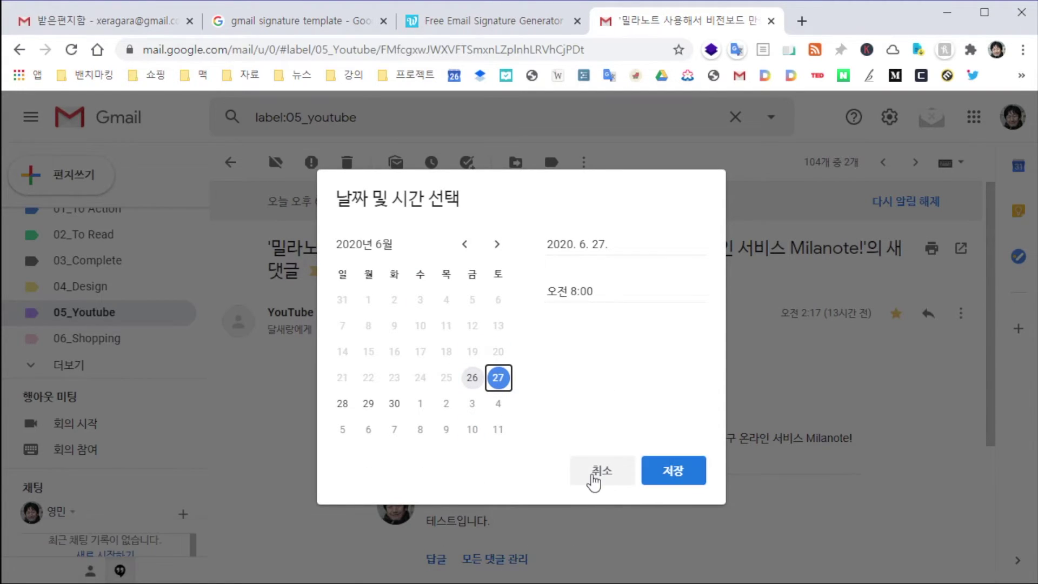
click(600, 478)
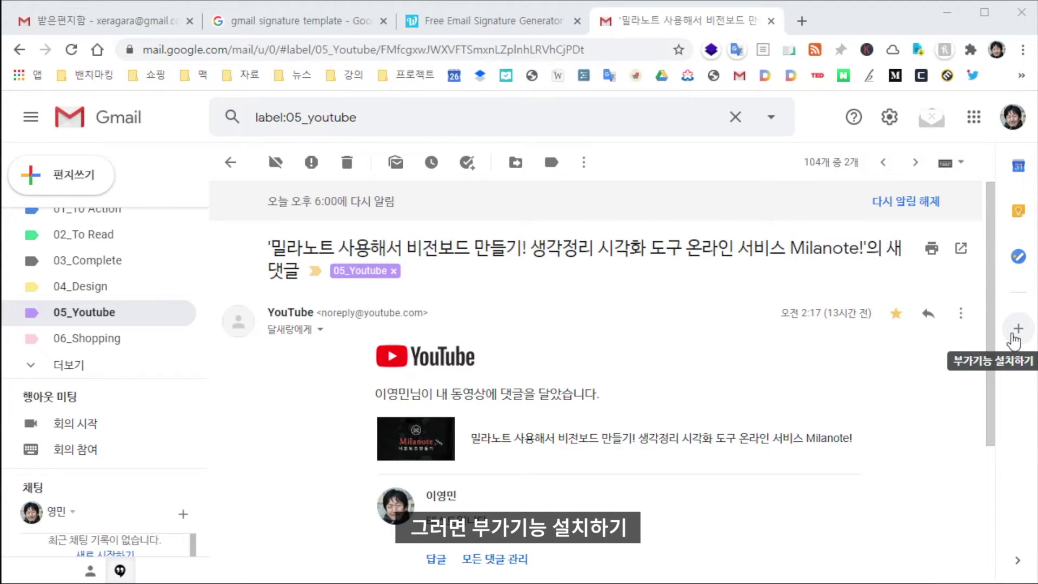
Open the G Suite Marketplace and filter it to the Gmail과 호환 category
click(1013, 336)
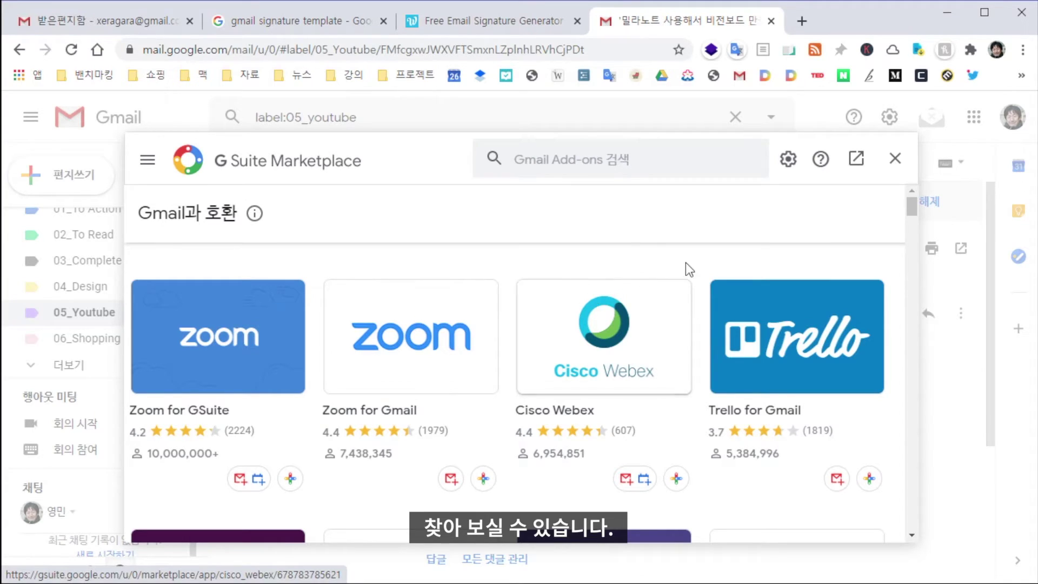
click(146, 162)
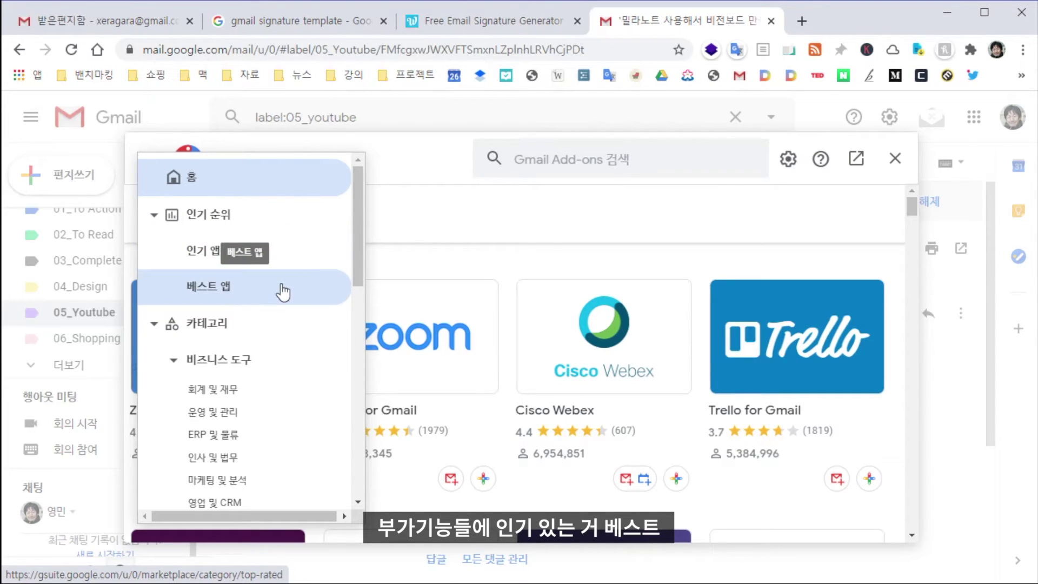
scroll(276, 308, down, 3)
scroll(265, 330, down, 1)
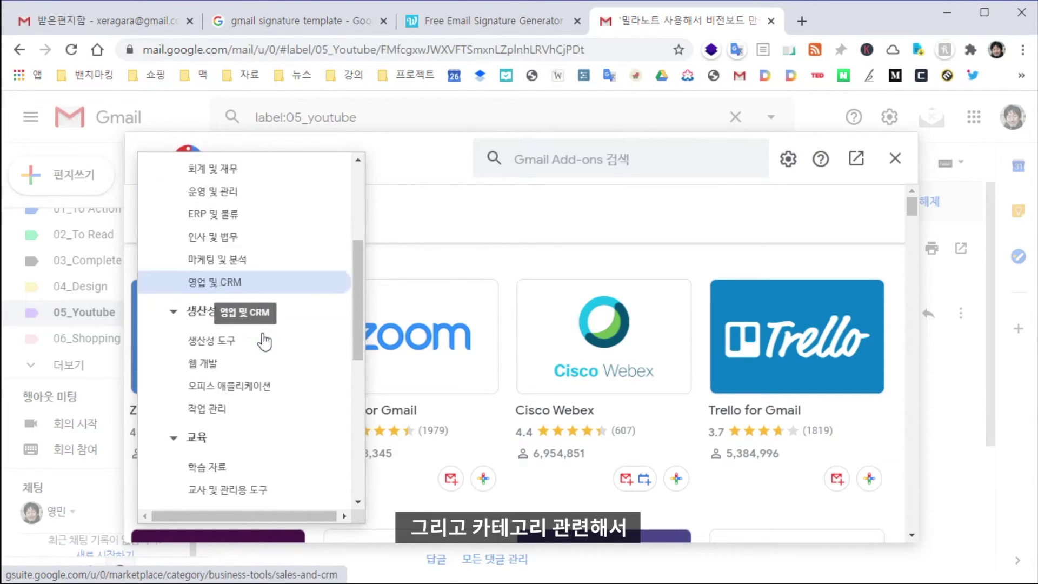
scroll(264, 341, down, 2)
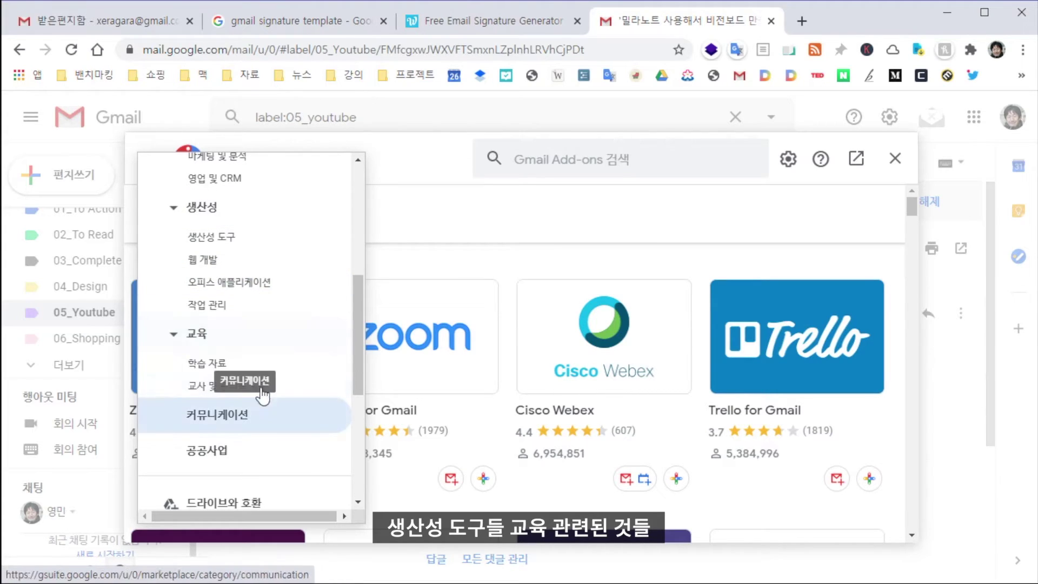
scroll(263, 396, down, 3)
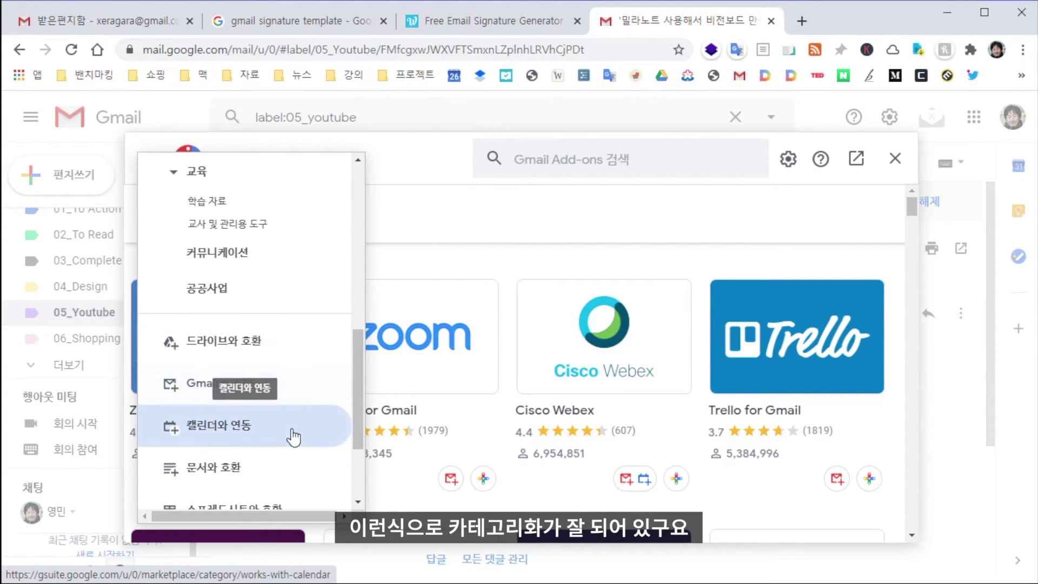
click(296, 396)
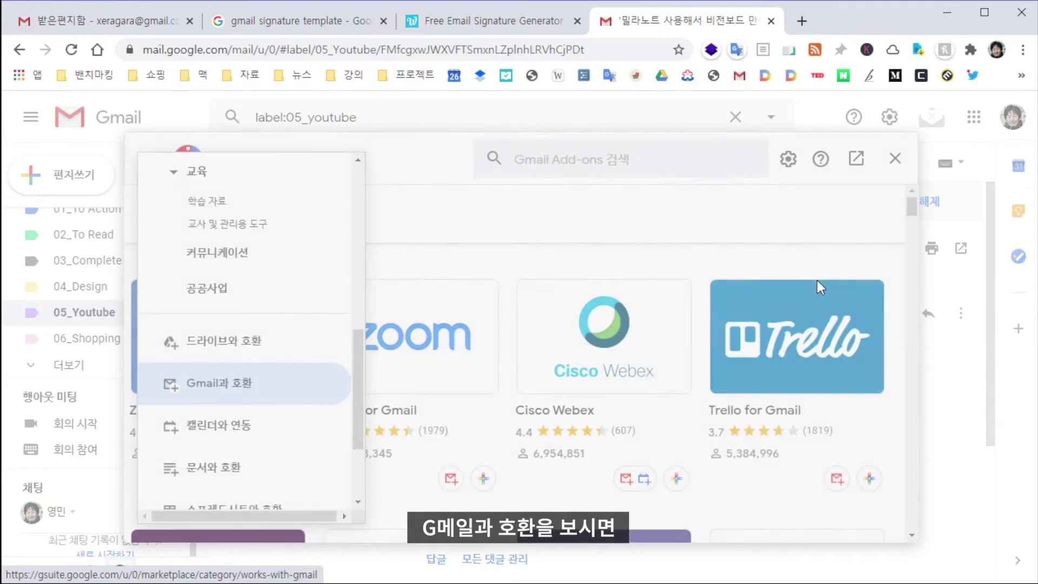
scroll(562, 333, down, 8)
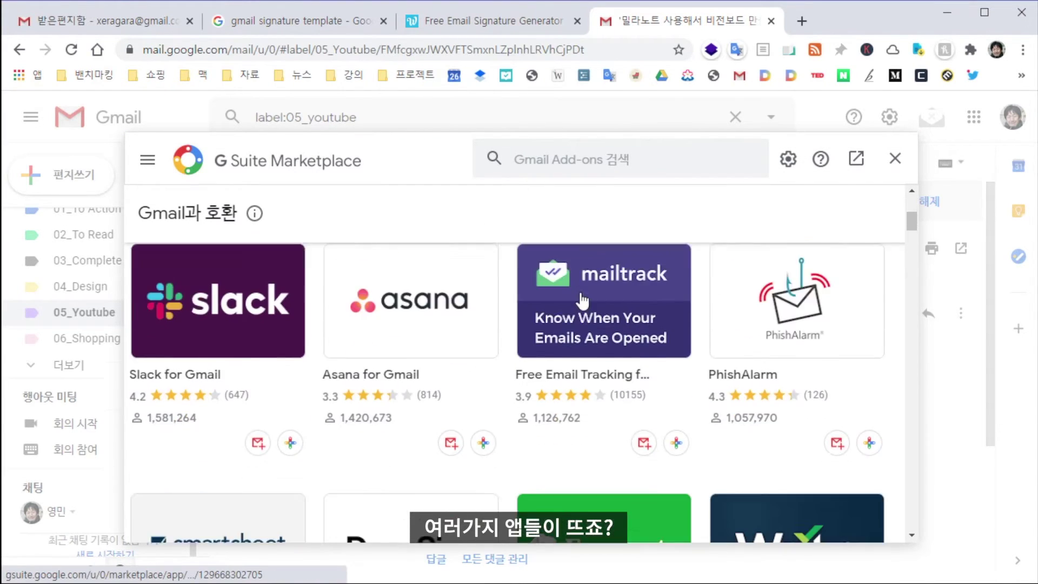
scroll(562, 333, up, 8)
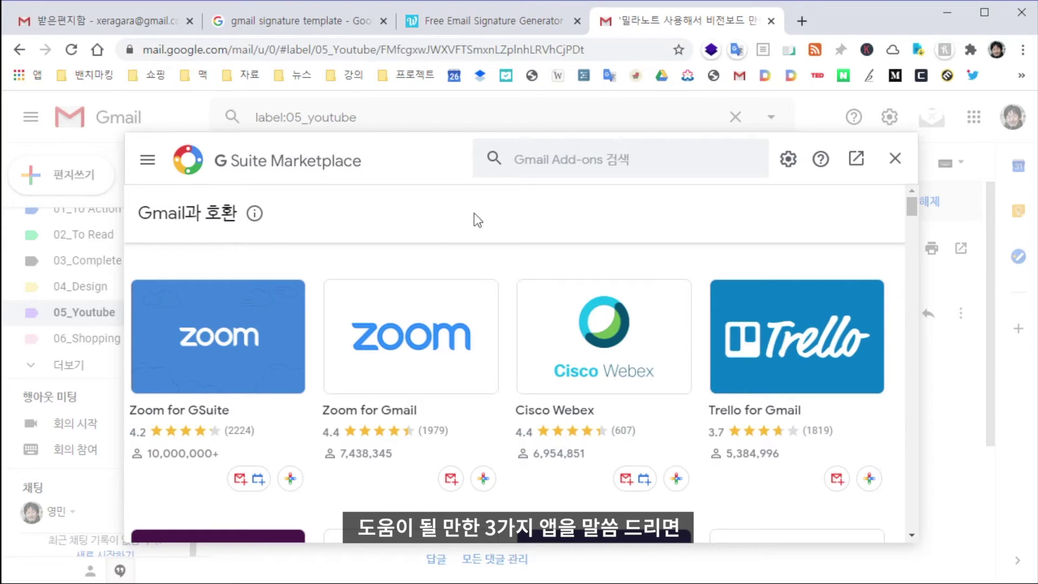
Search the Marketplace for mailtrack and install the Mailtrack add-on, granting its permissions
click(624, 164)
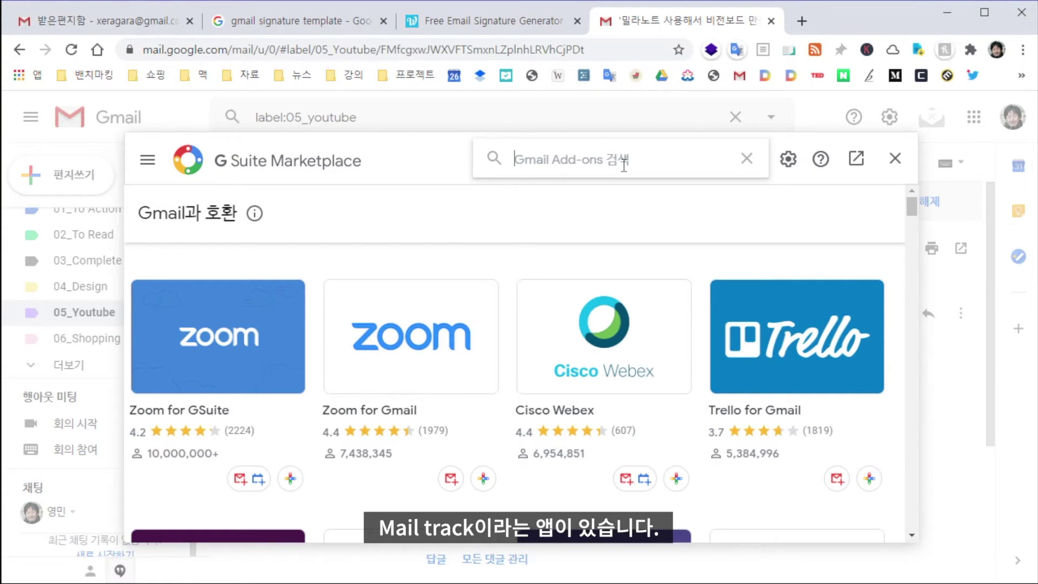
text(mailt)
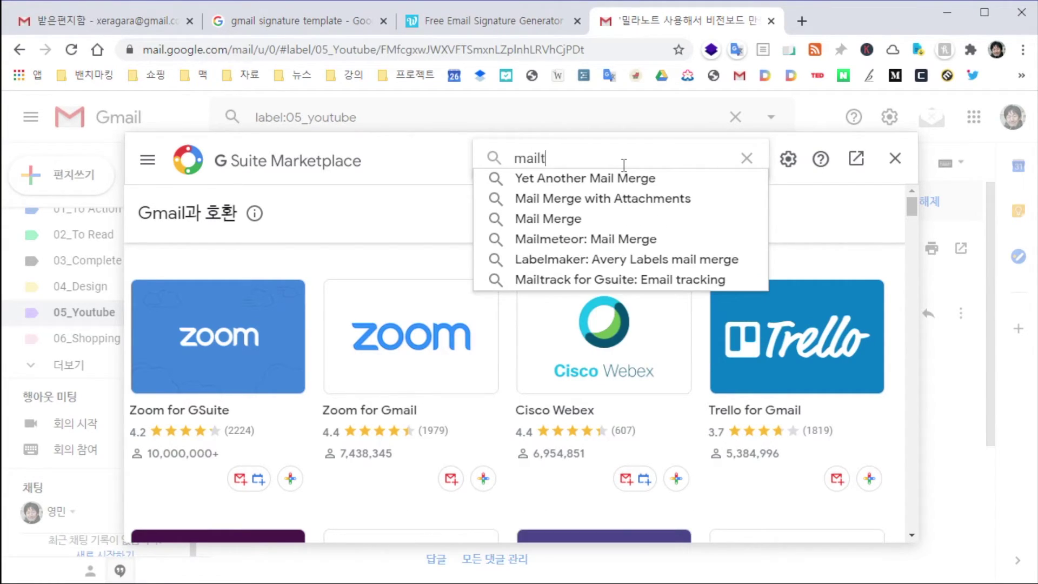
text(rack)
key(Return)
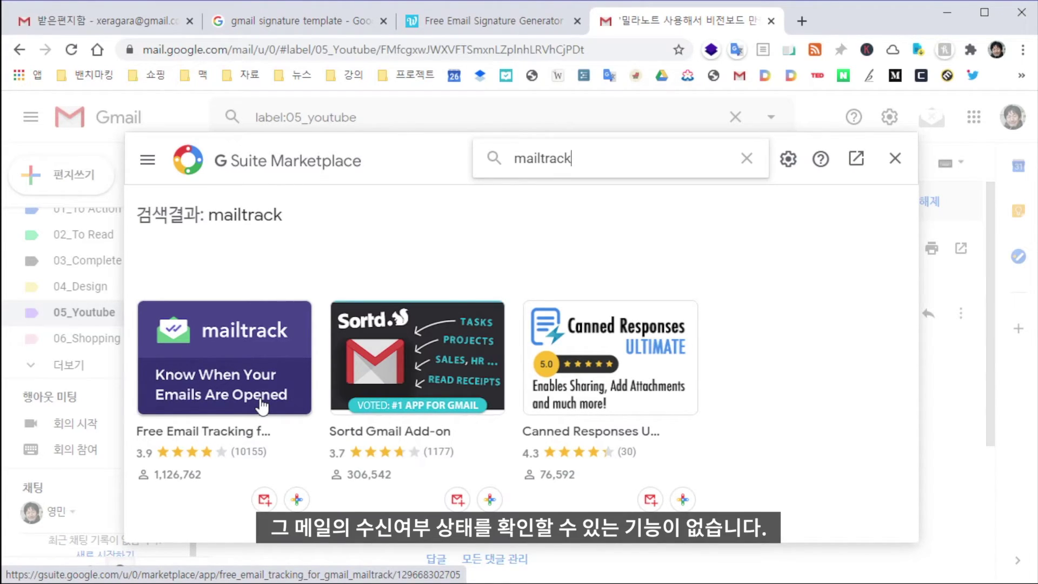
click(262, 406)
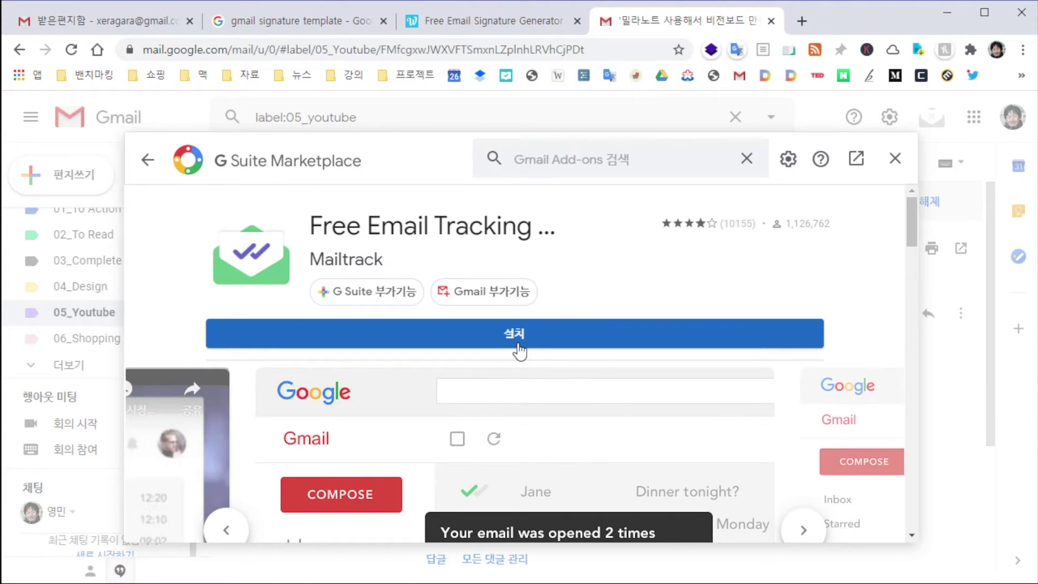
click(519, 341)
click(632, 427)
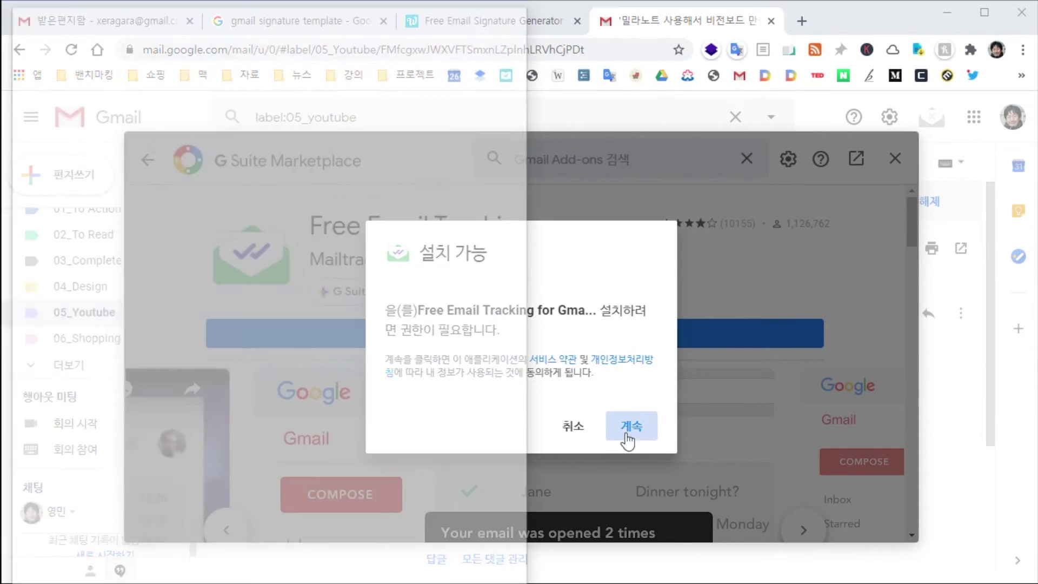
click(633, 479)
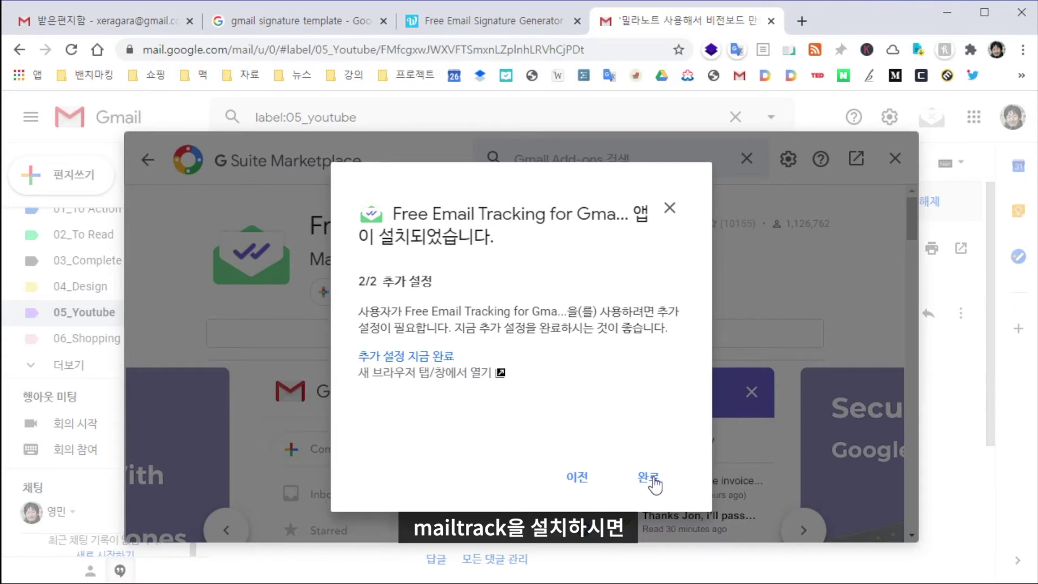
click(647, 475)
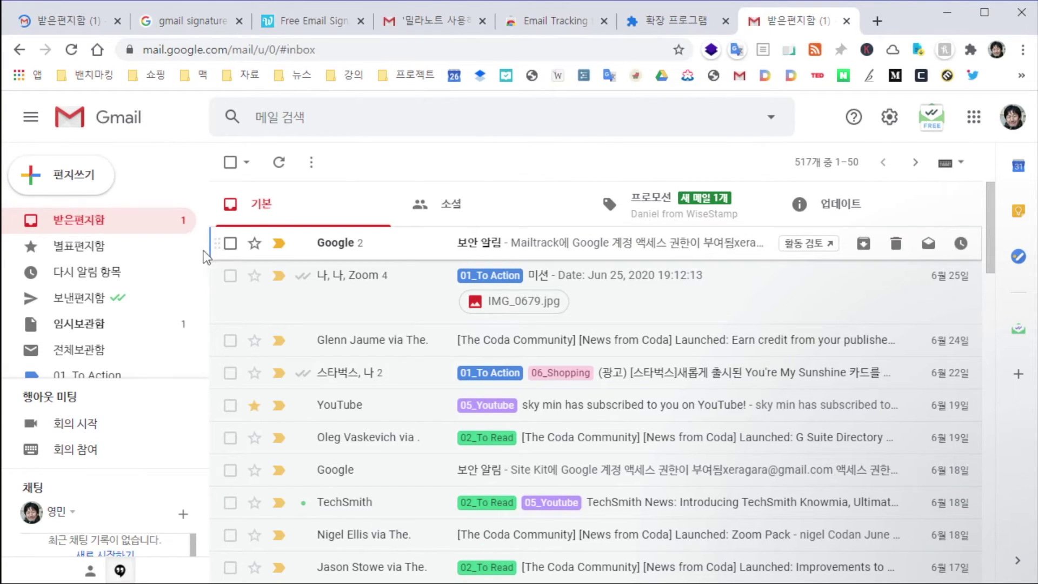
Open the Sent folder (보낸편지함) to list sent messages
click(130, 303)
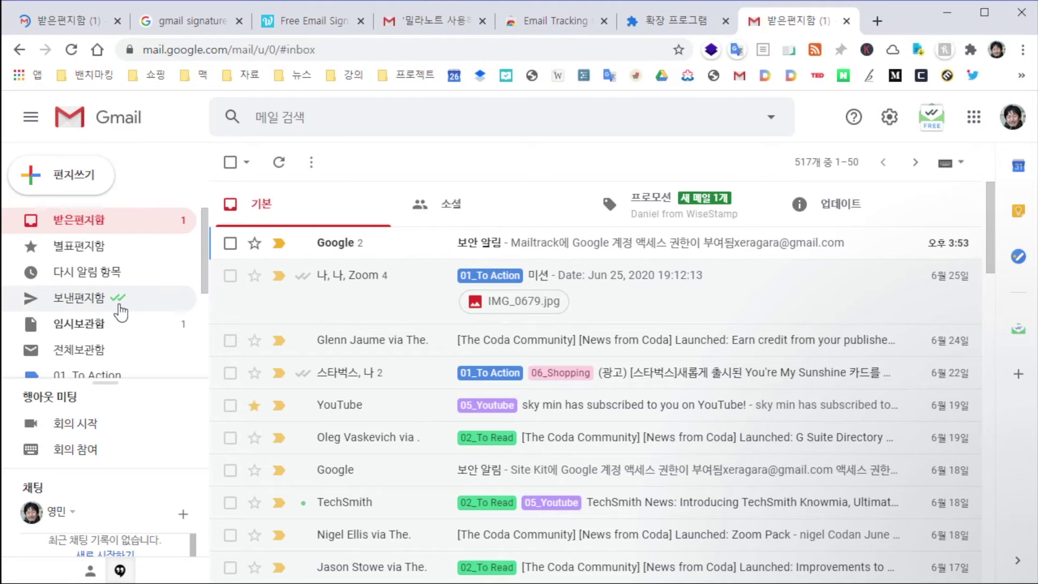
Draft an email to the suggested contact with subject 안녕 테스트 받아주세여 and body ㅇㅇㅇ, removing the Mailtrack notice
click(72, 190)
text(birdm)
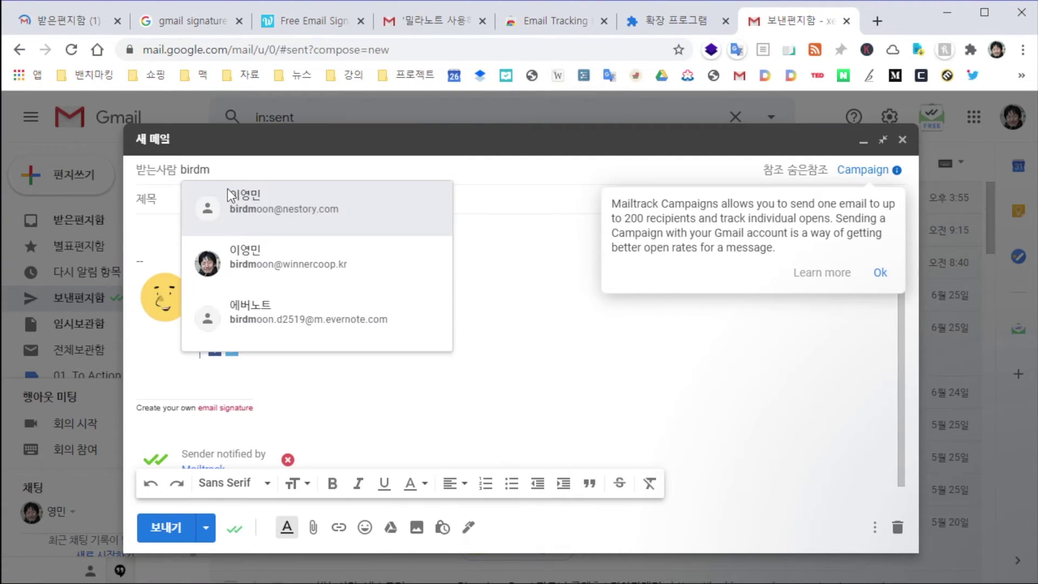
click(228, 190)
click(307, 201)
text(안녕 테스트 받아주세여)
key(Tab)
text(ㅇㅇ으)
scroll(389, 342, down, 1)
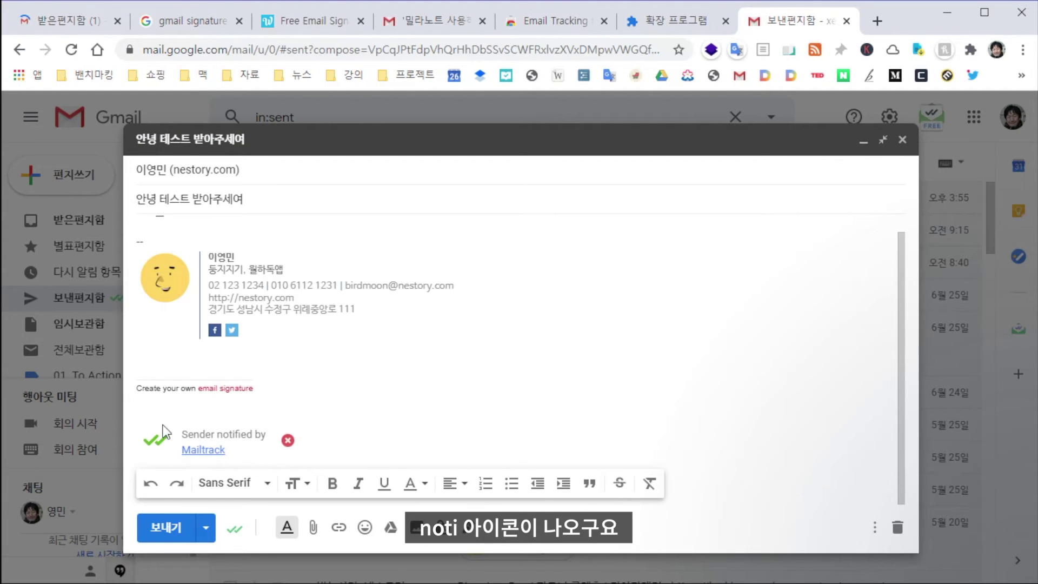
click(288, 441)
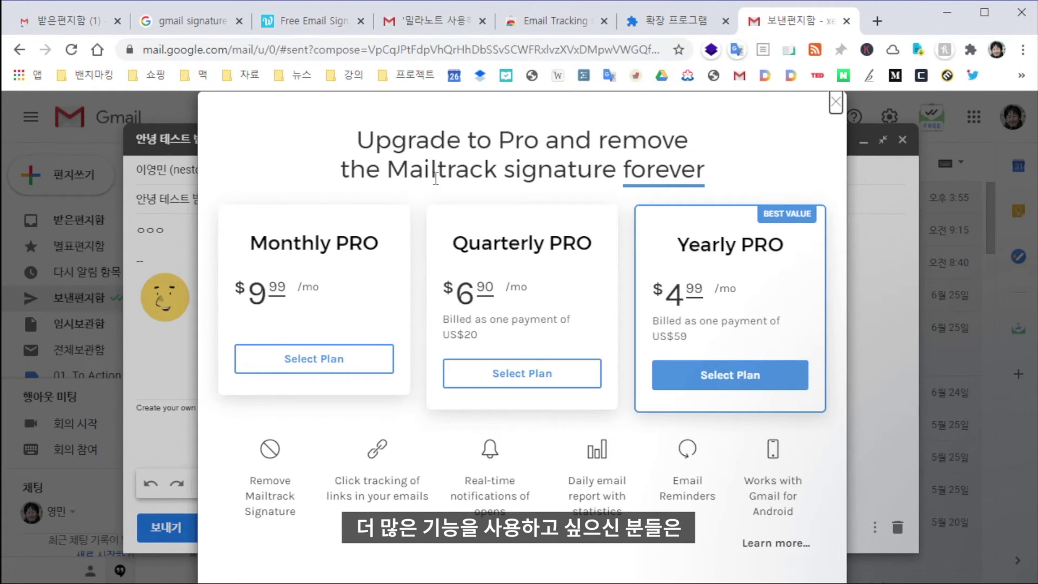
click(835, 101)
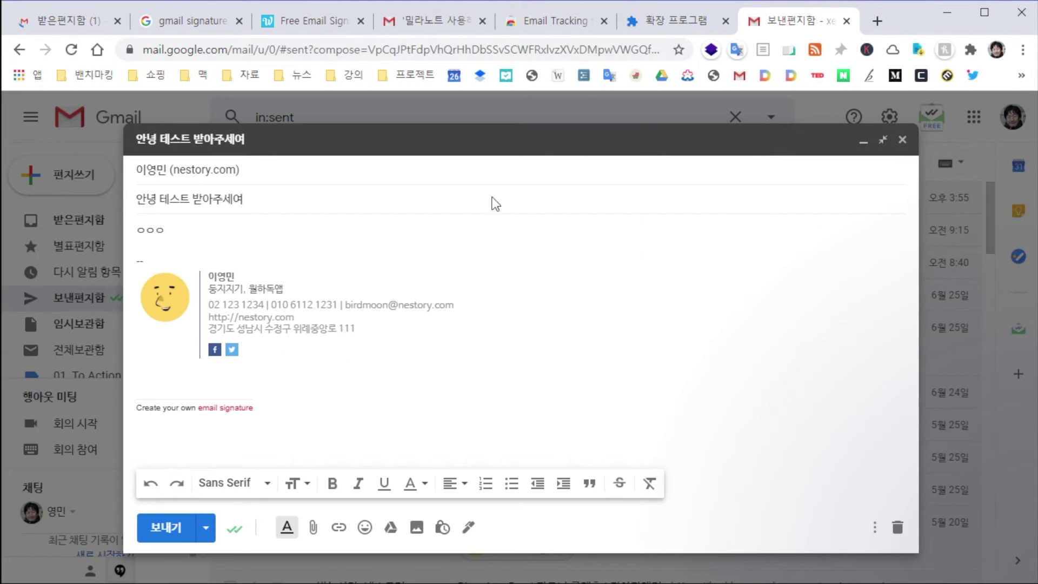
Send the 안녕 테스트 받아주세여 email and check its Mailtrack tracking mark in Sent
click(165, 526)
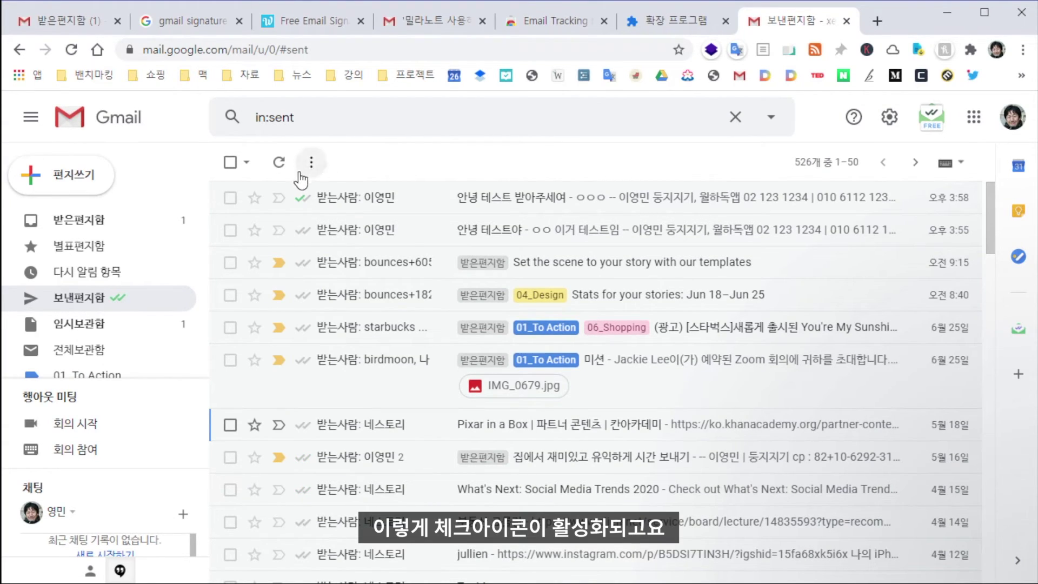
mouse_move(304, 204)
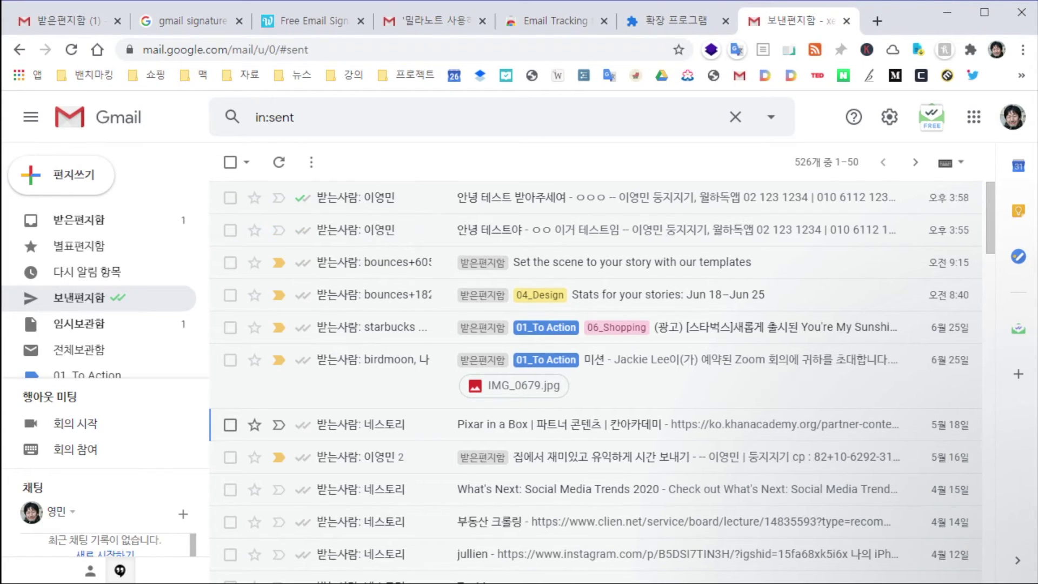
Search the Marketplace for dropbox and install Dropbox for Gmail, allowing its permissions
click(1018, 375)
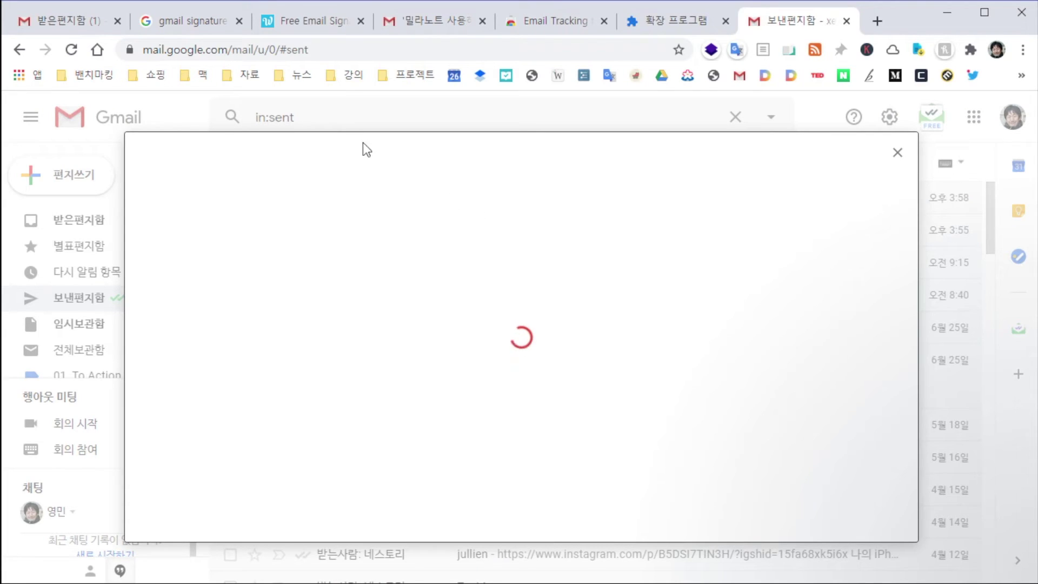
click(592, 165)
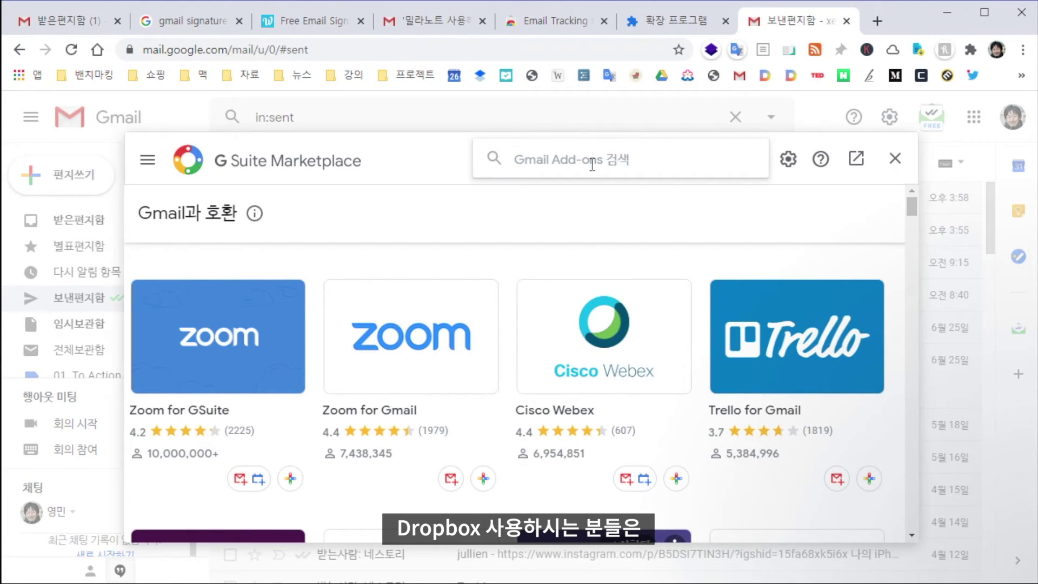
text(dropbox)
key(Return)
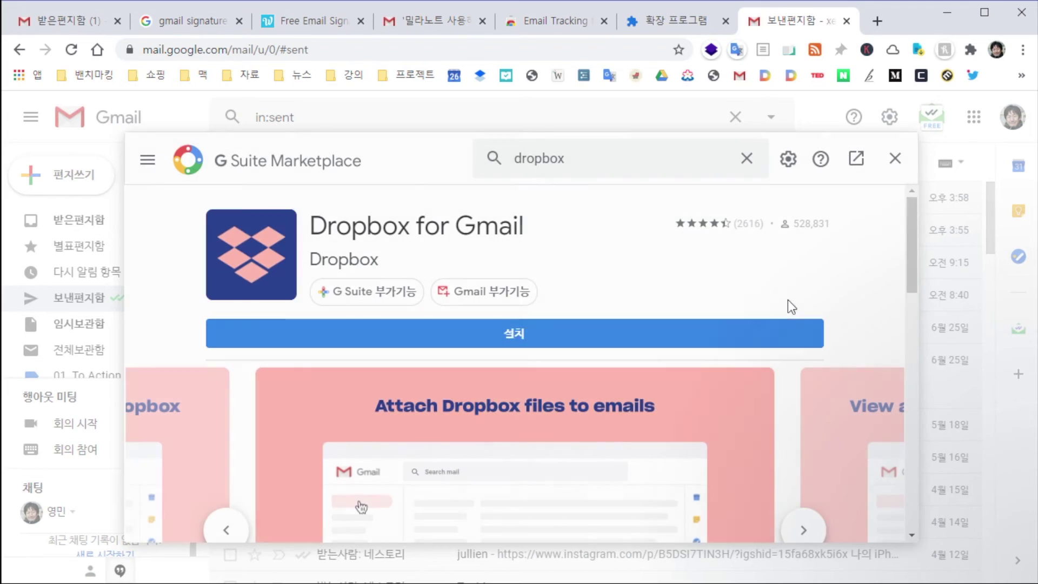
click(538, 346)
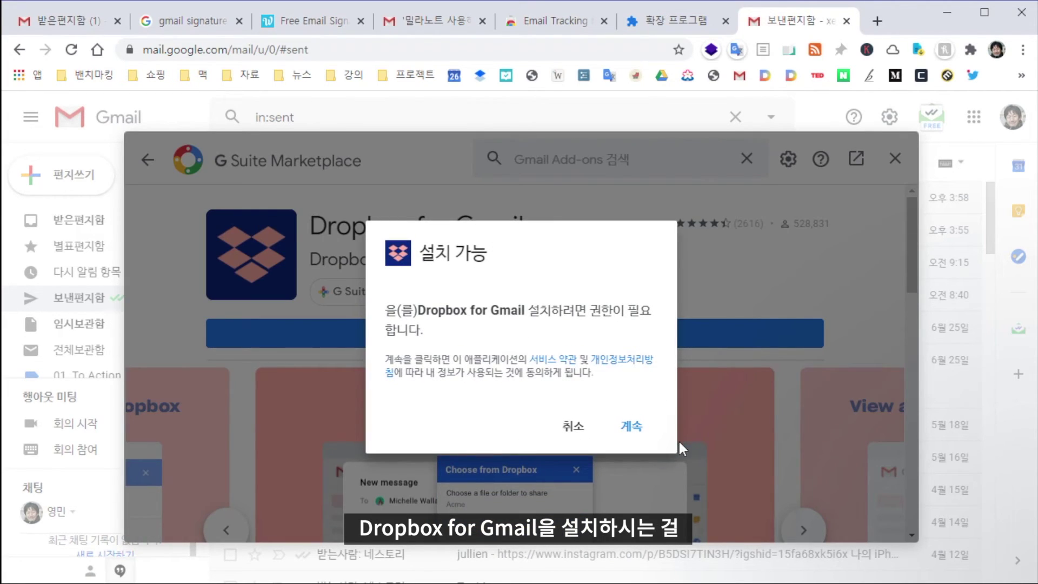
click(630, 425)
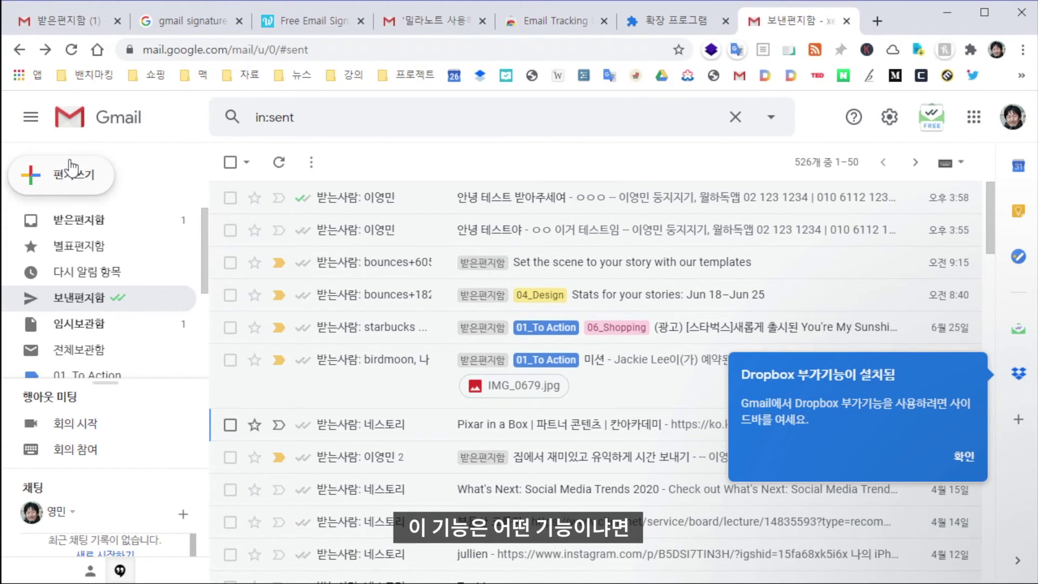
In a new email, acknowledge the Dropbox installed notice, preview the Dropbox window, then discard the draft
click(72, 184)
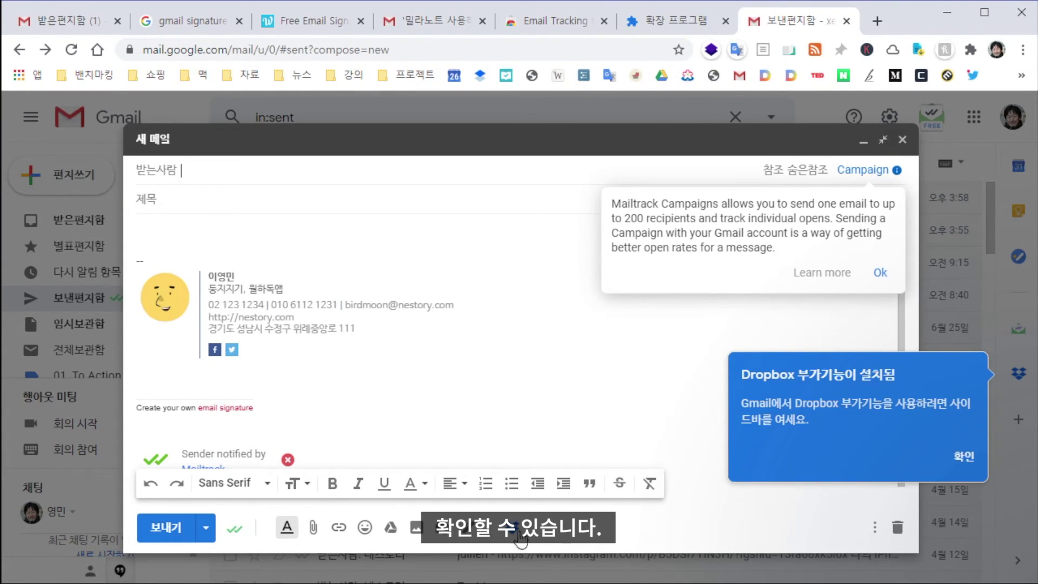
click(965, 458)
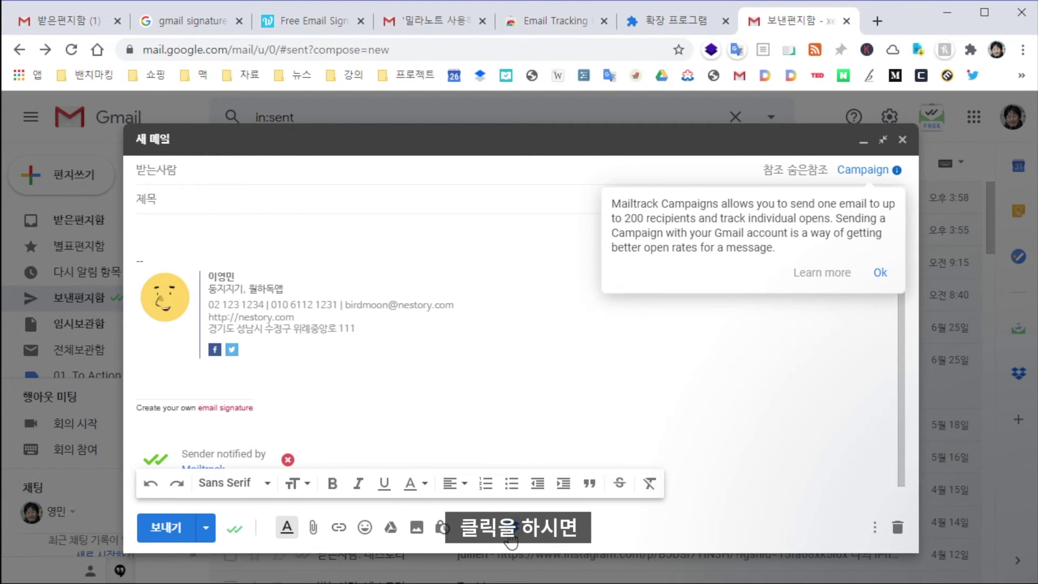
click(511, 527)
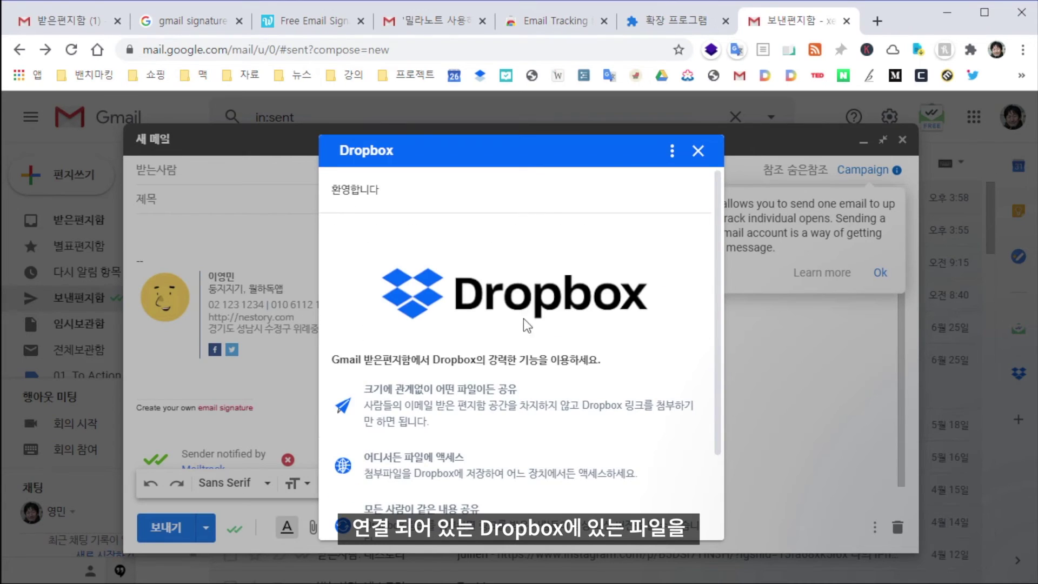
scroll(595, 324, down, 1)
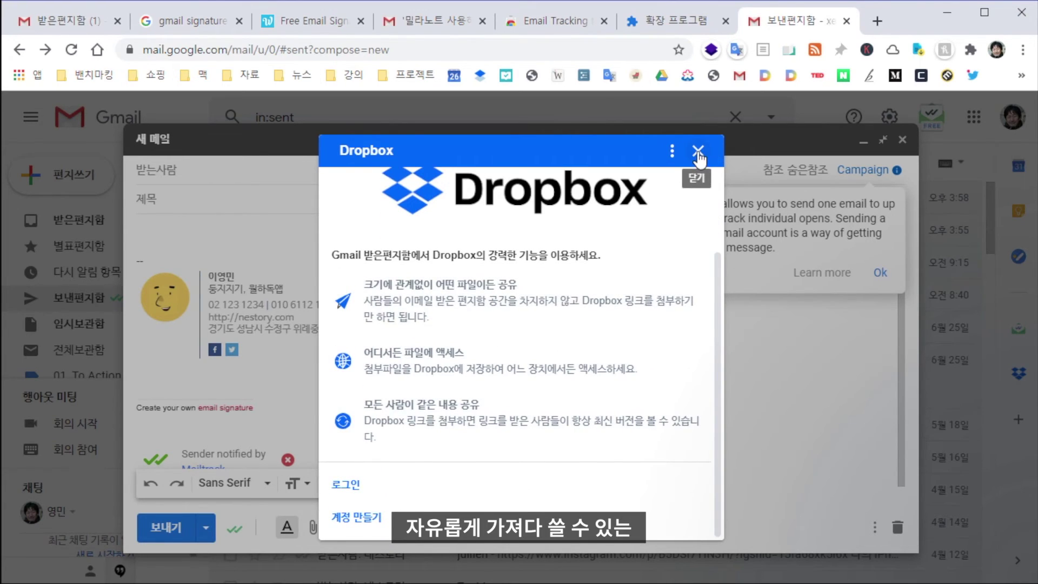
click(697, 151)
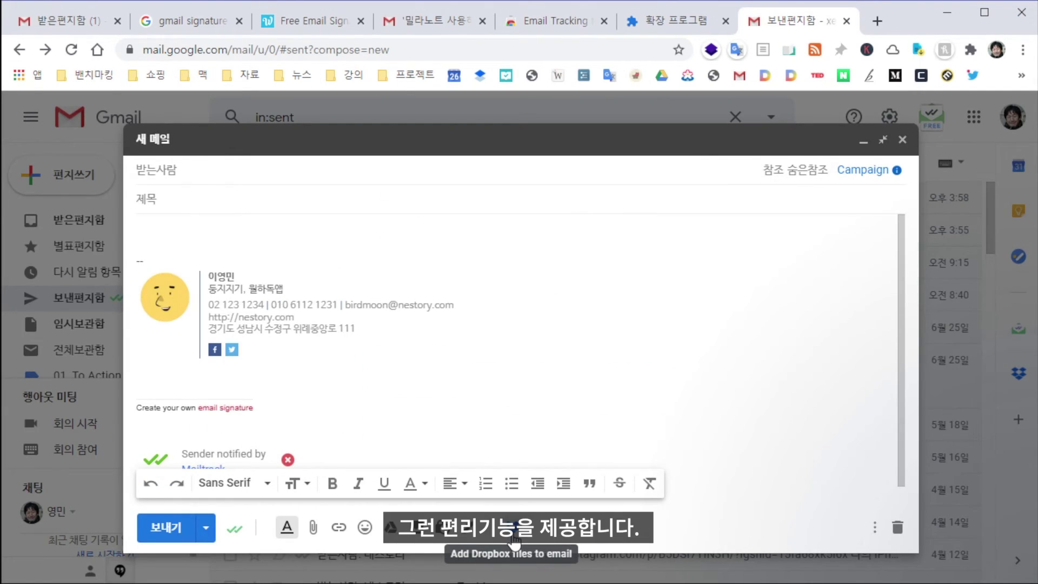
click(901, 141)
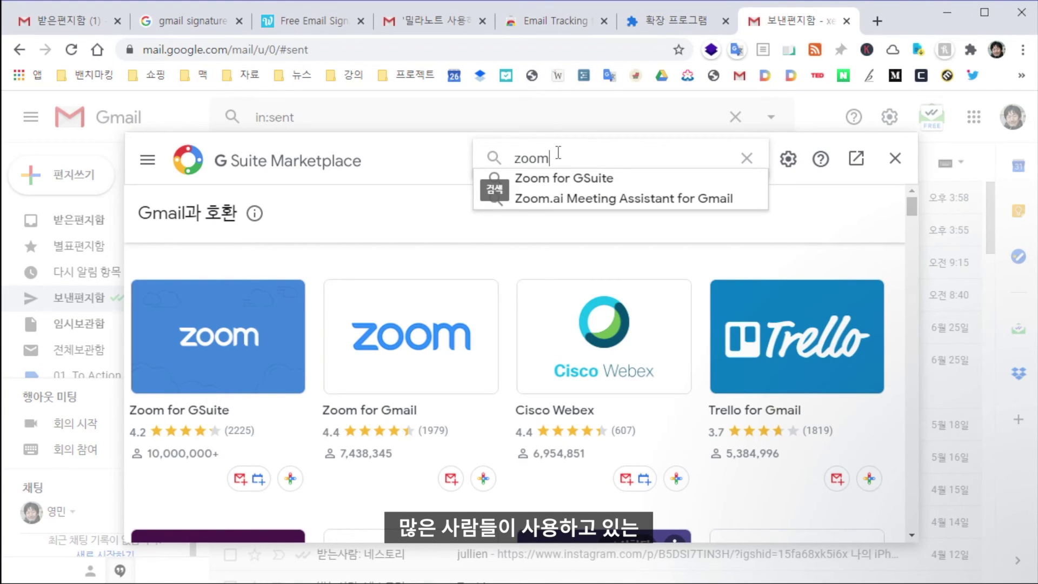
Search the G Suite Marketplace for 'zoom' add-ons
key(Return)
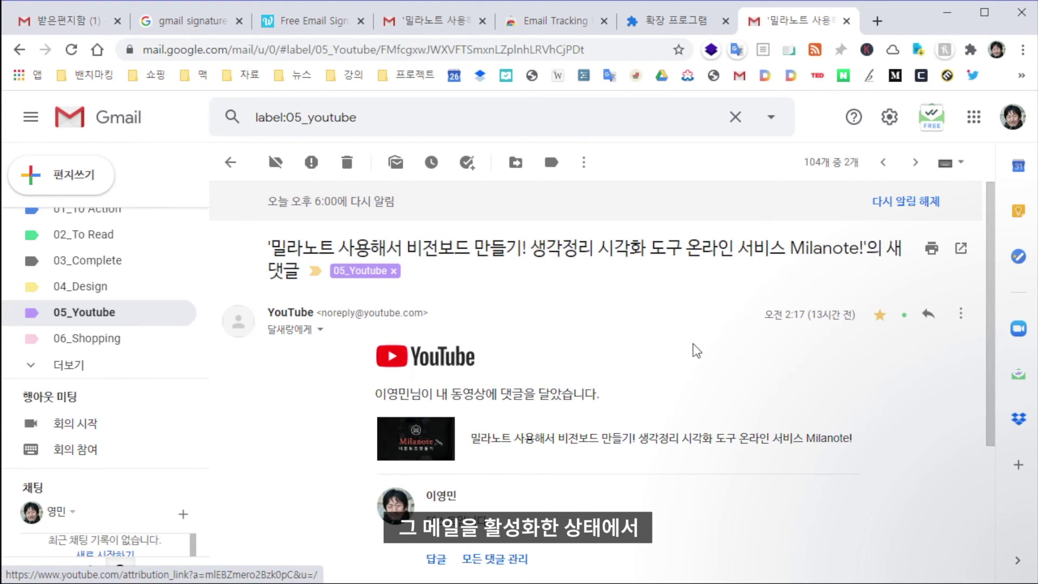
click(1018, 328)
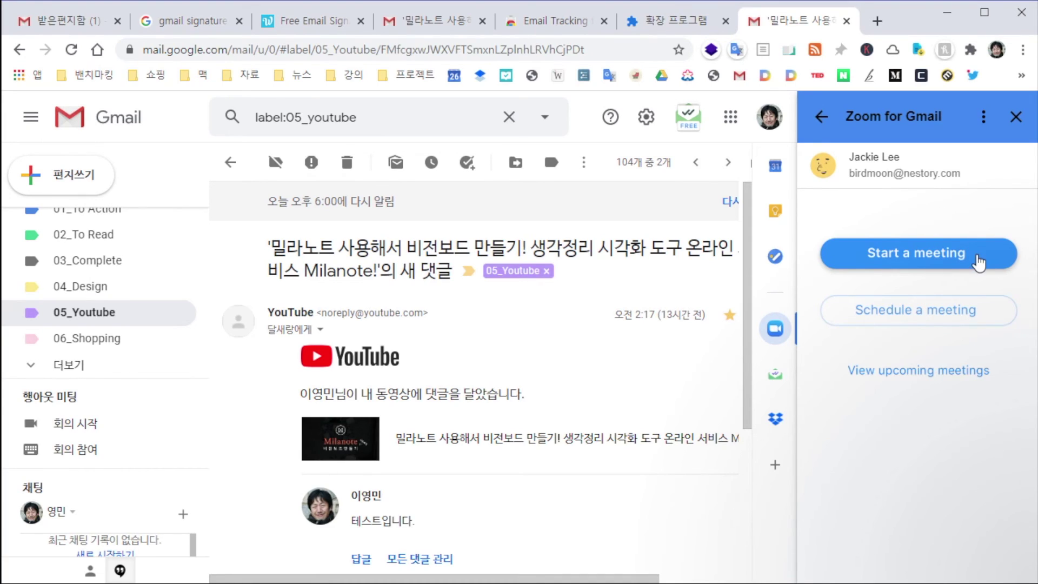
click(927, 254)
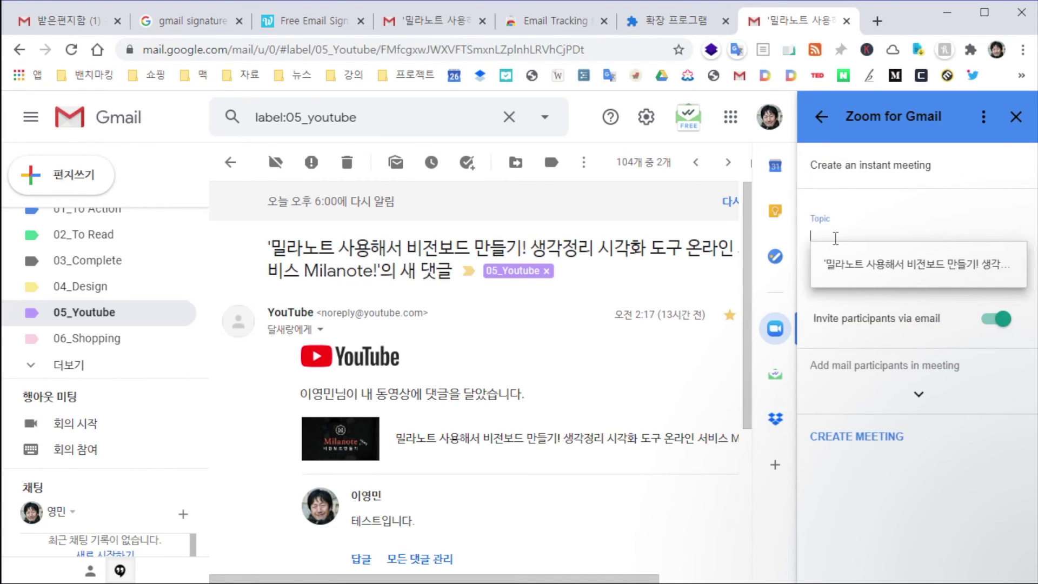
click(936, 265)
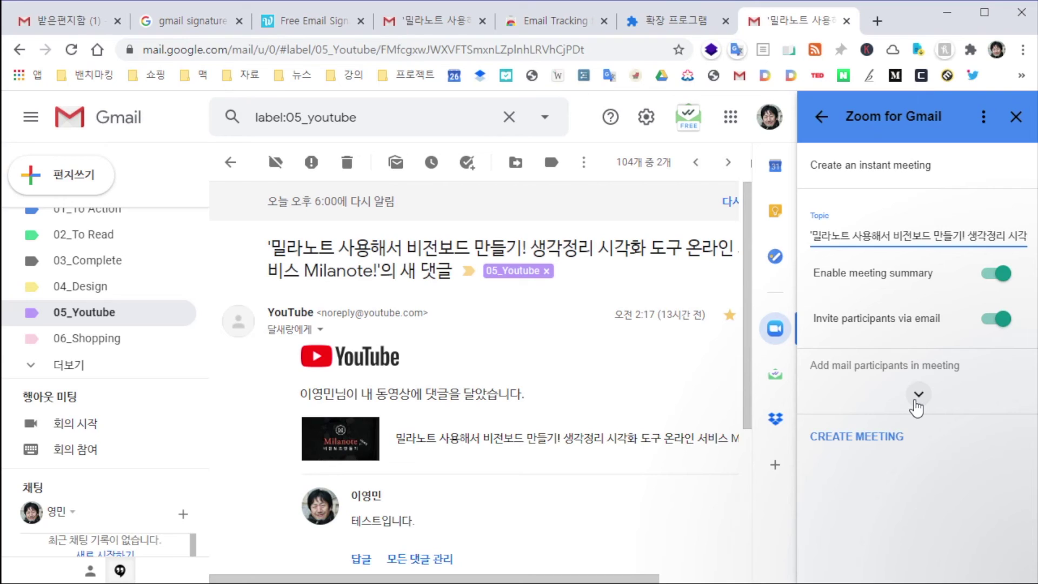
click(918, 394)
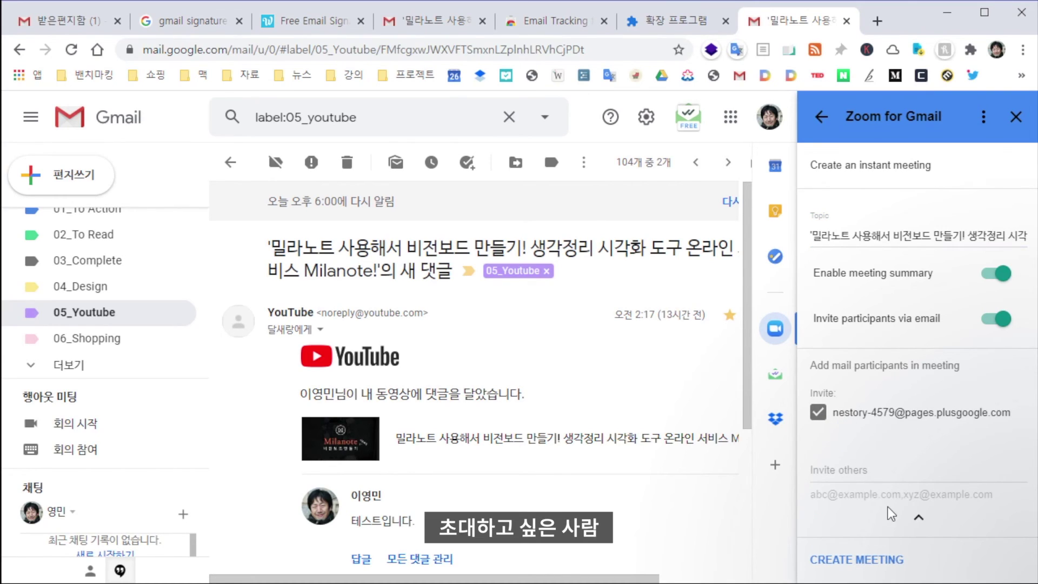
click(871, 489)
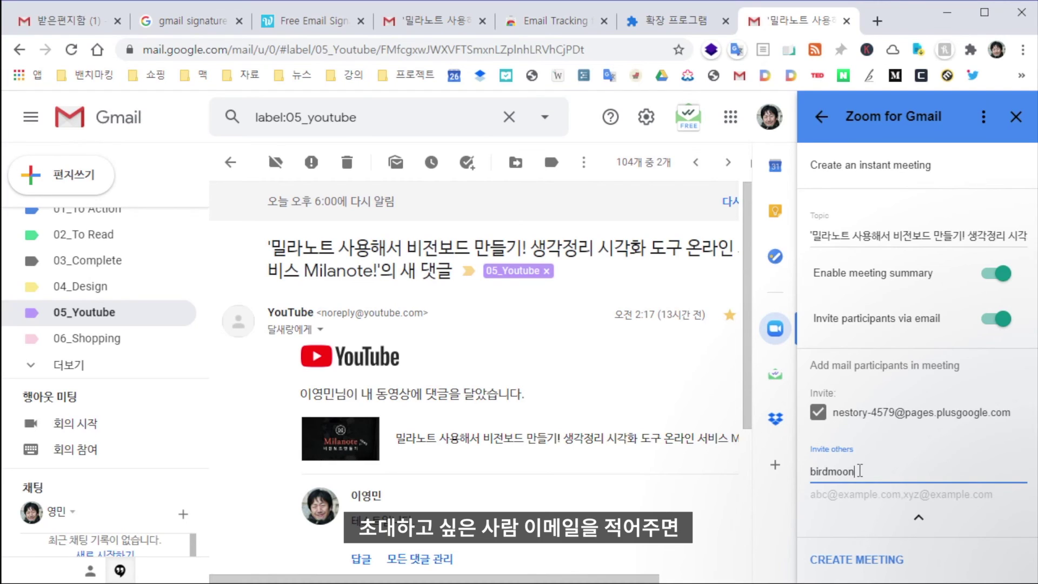
text(birdmoon)
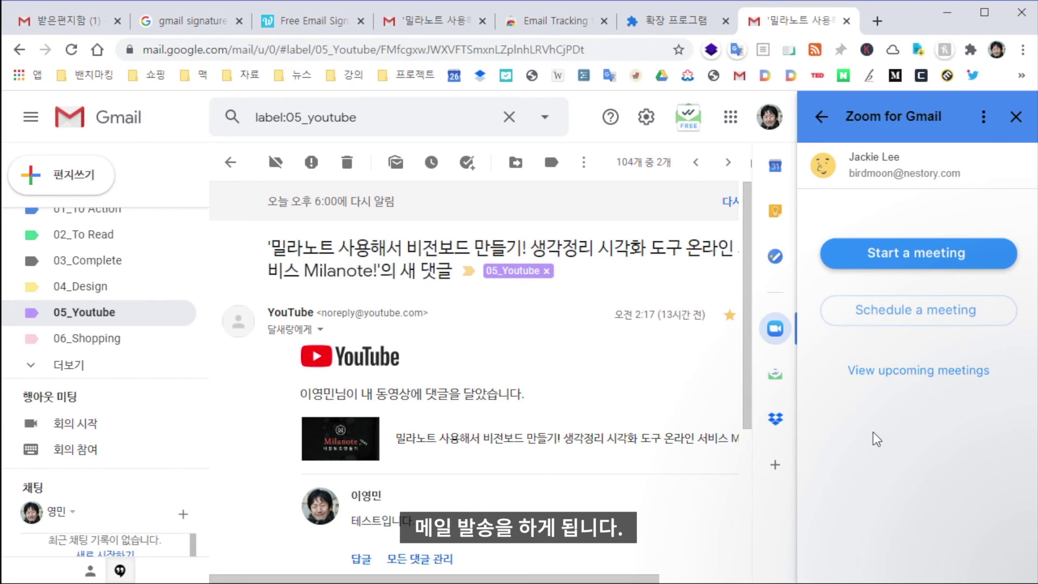
click(1015, 117)
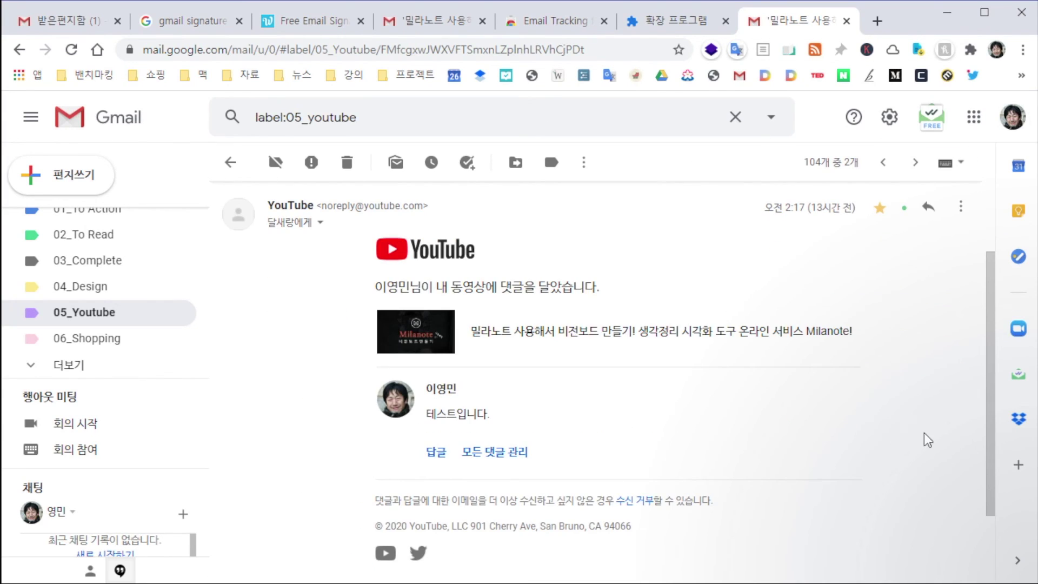